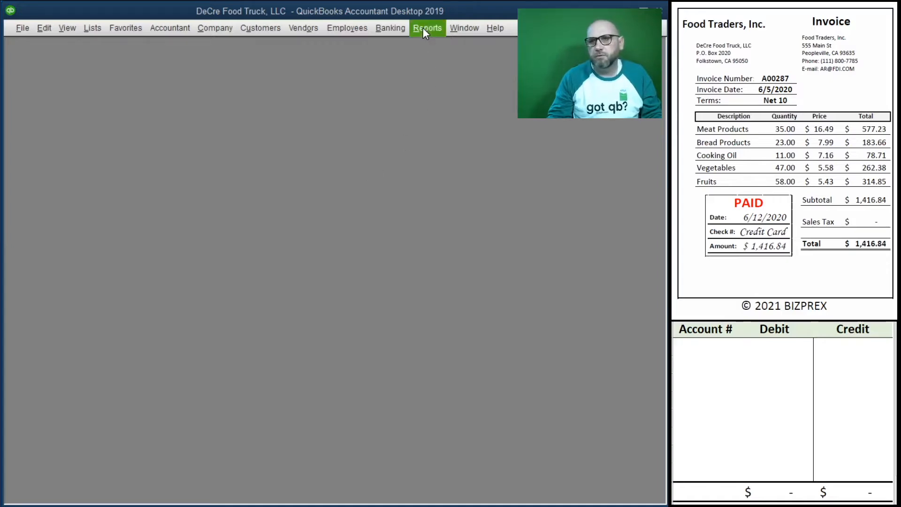
- Start a credit card purchase/charge from vendor Food Traders, Inc. dated 6/12/2020
left_click(398, 27)
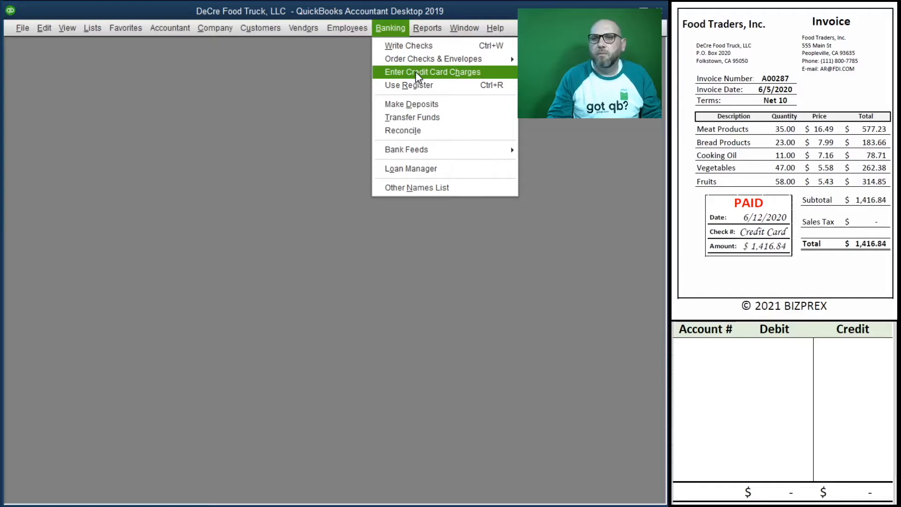
left_click(415, 72)
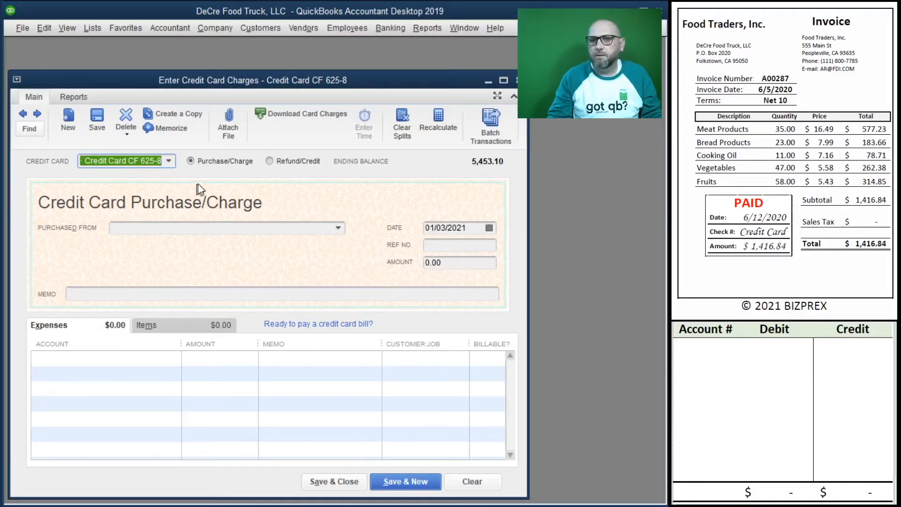
key("Tab")
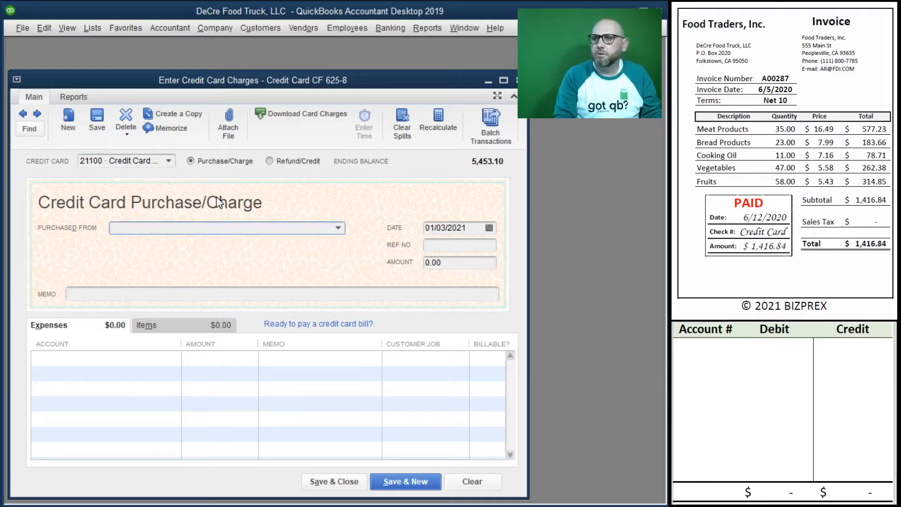
type("Food Traders, Inc.")
key("Tab")
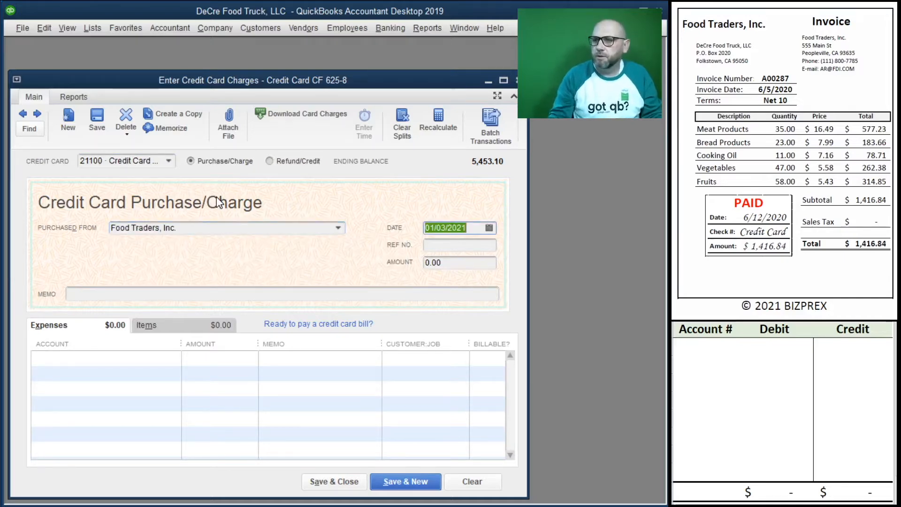
type("6/")
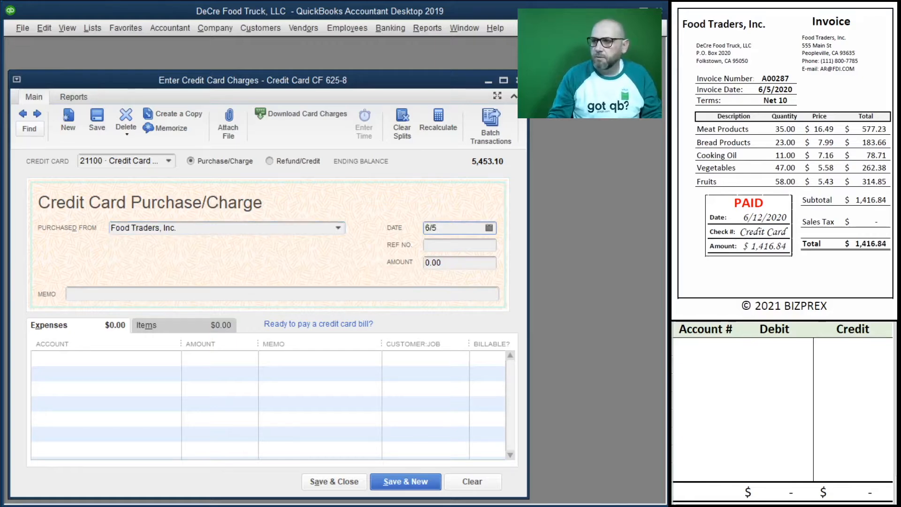
type("12/2020")
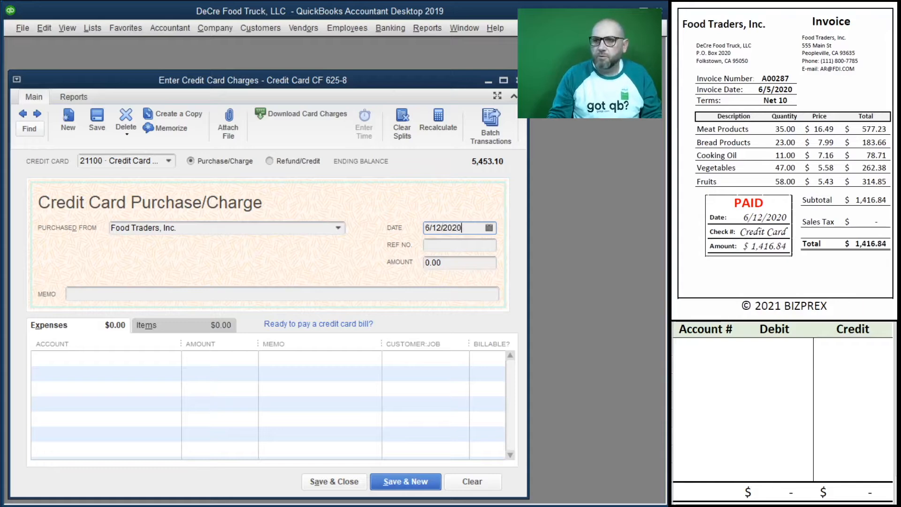
key("Tab")
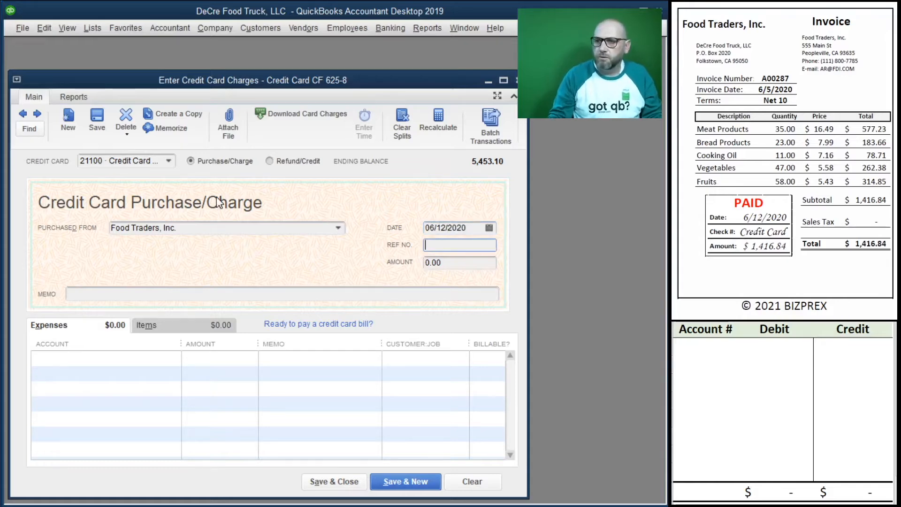
- Enter the Food Traders invoice number as the charge's reference number and set the amount to 1,416.84
type("A00287")
key("Tab")
type("1")
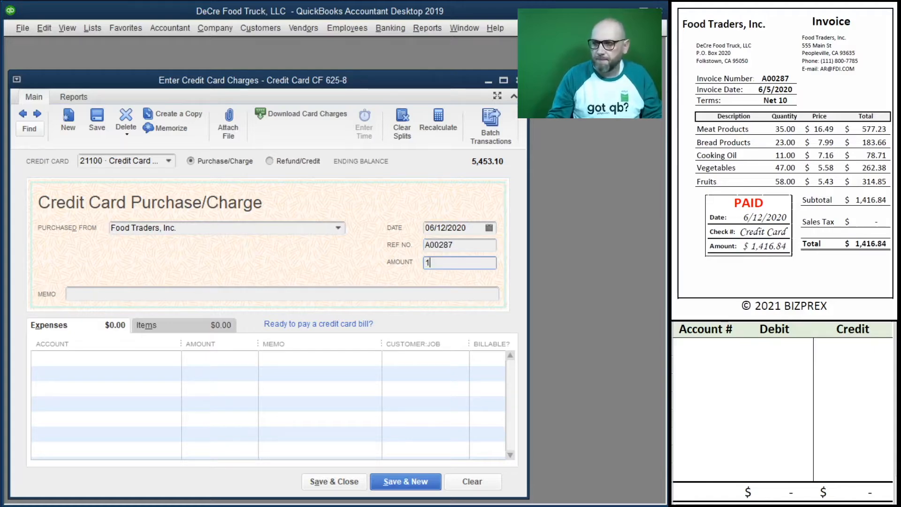
type(",416.84")
key("Tab")
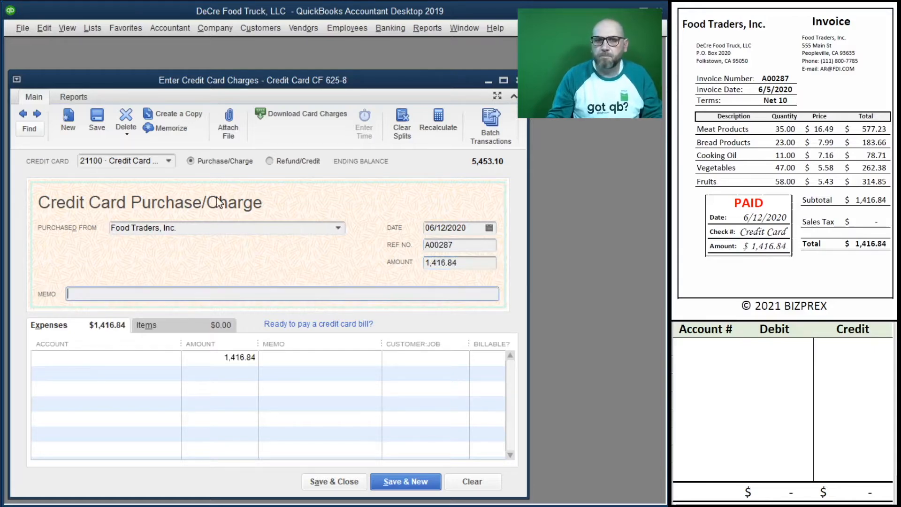
- Copy the Food Traders charge's reference number into its memo
left_click_drag(467, 245, 421, 245)
key("ctrl+c")
left_click(256, 294)
key("ctrl+v")
key("Tab")
- Assign the 1,416.84 expense line to account 60200 Food Purchases / Supplies
left_click(117, 359)
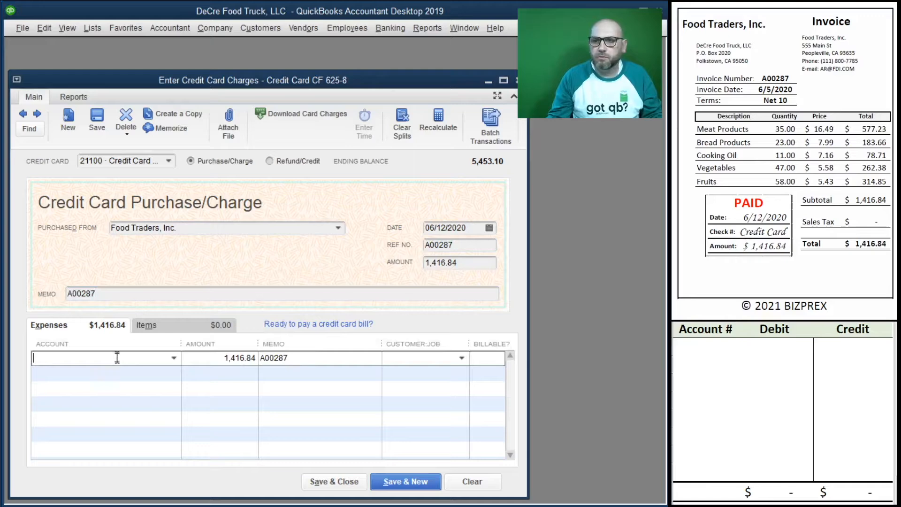
left_click(175, 360)
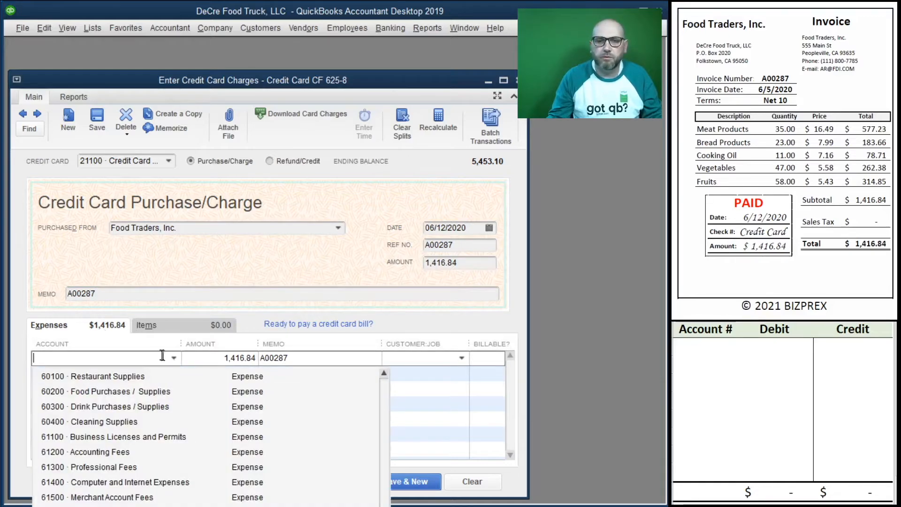
left_click(127, 392)
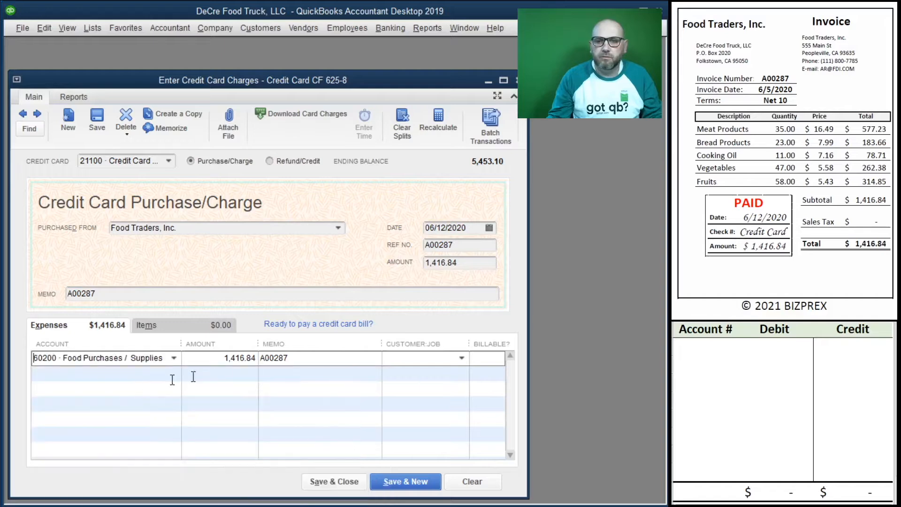
- In the debit/credit worksheet, record a credit of 1,416.84 for account 21100
left_click(704, 348)
type("2")
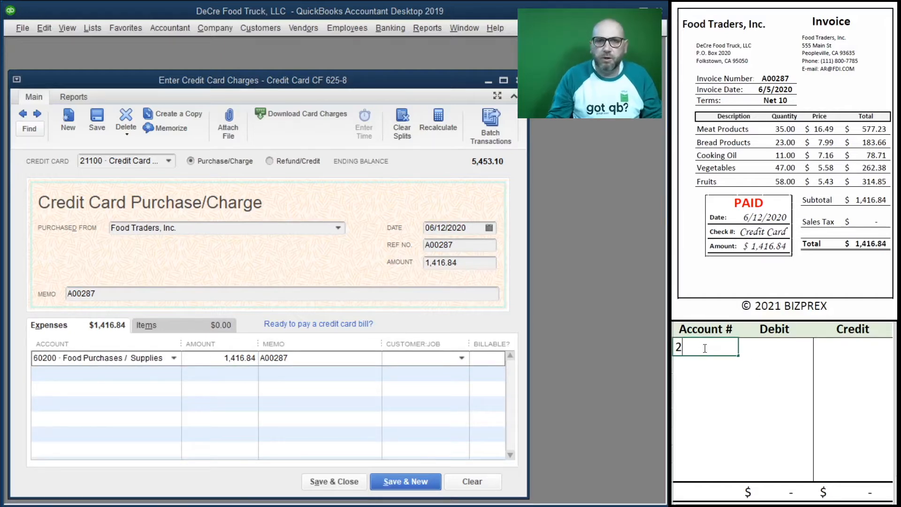
type("1100")
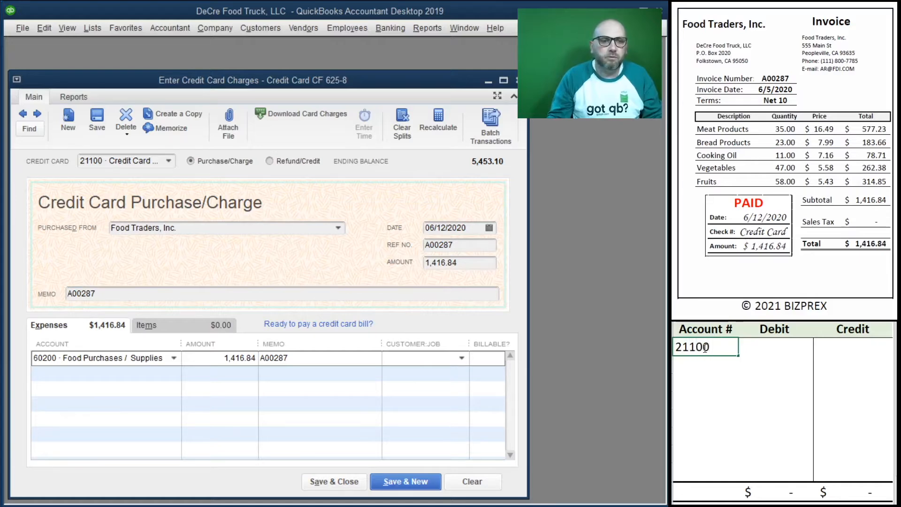
key("Tab")
key("Tab")
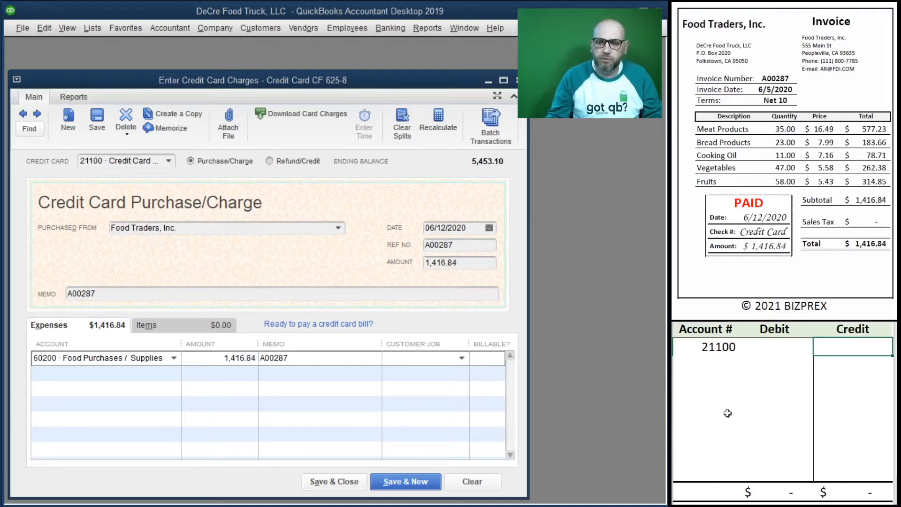
type("1,416.84")
key("Return")
- Record a debit of 1,416.84 for account 60200 on the worksheet's second row
type("60200")
key("Tab")
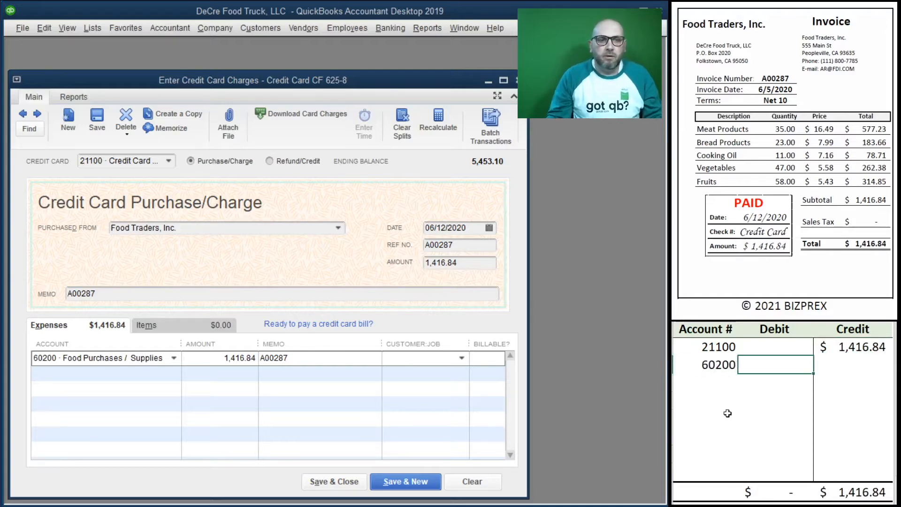
type("1416")
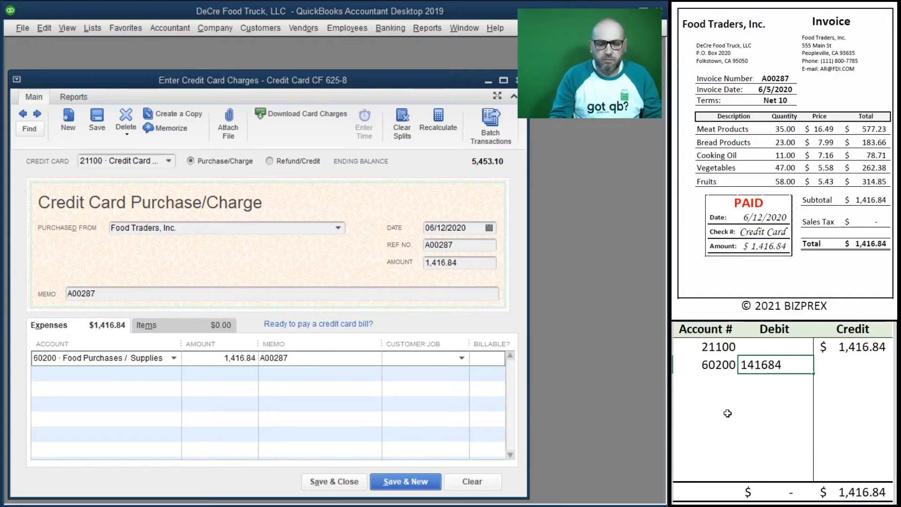
type(".84")
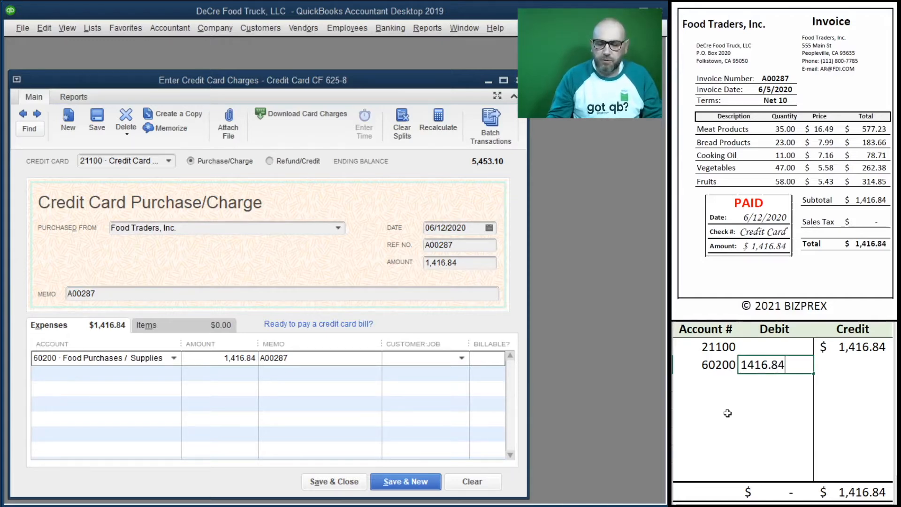
key("Return")
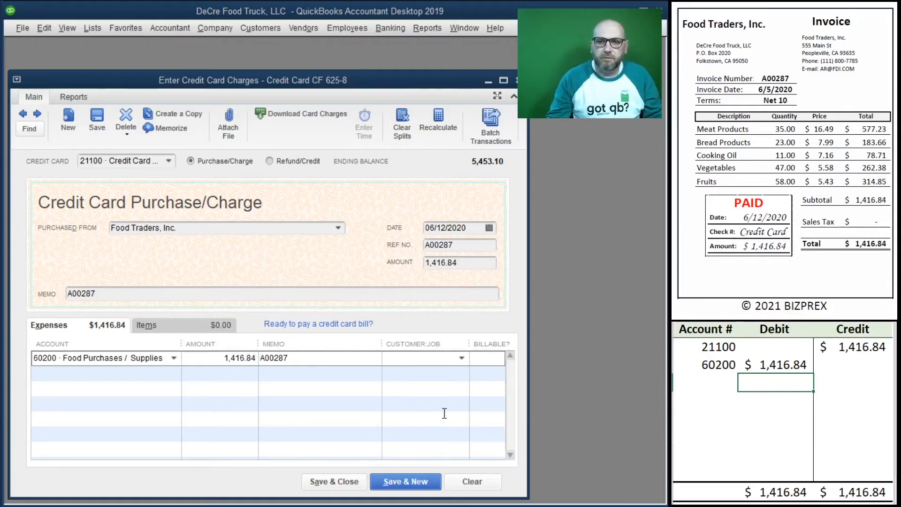
- Save the Food Traders charge, start a new one, and clear both entries from the debit/credit worksheet
left_click(412, 483)
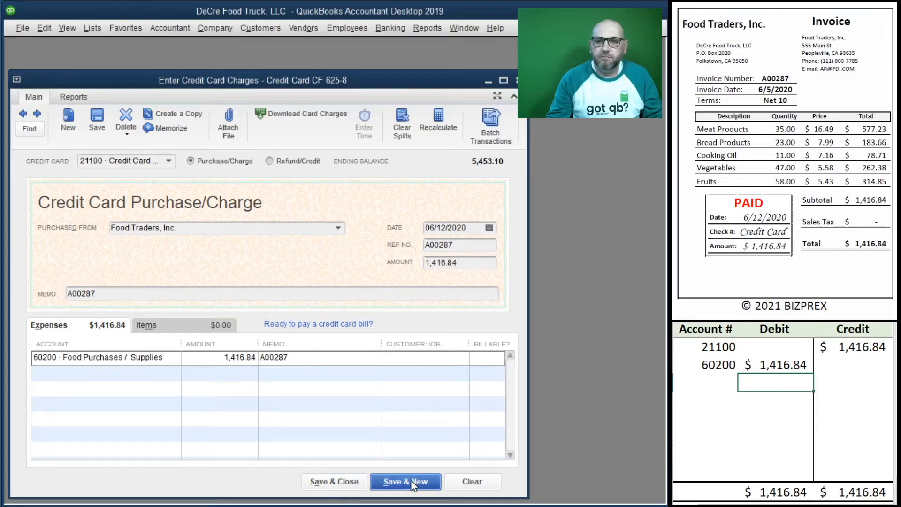
left_click_drag(849, 365, 715, 356)
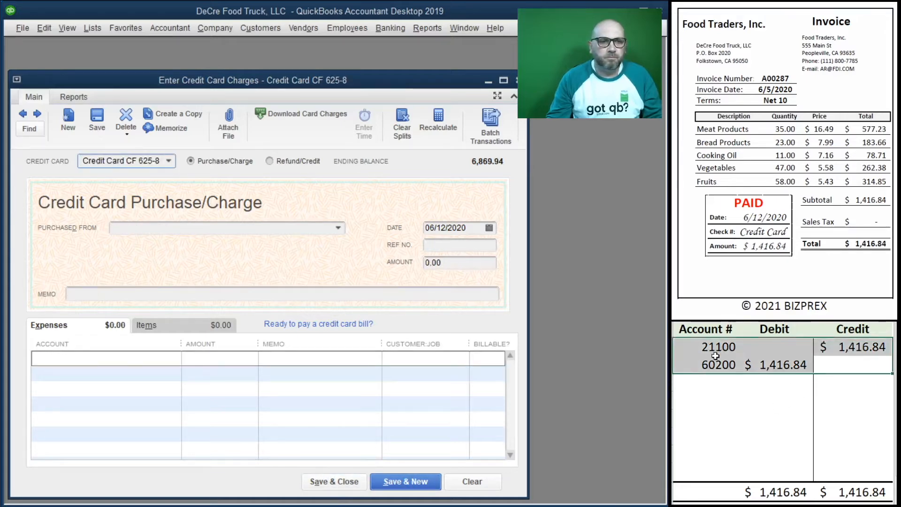
key("Delete")
- Using the To Go Packs, LLC invoice, set that vendor and the date 6/14/2020 on the new credit card charge
scroll(757, 163, "down", 5)
scroll(756, 163, "down", 5)
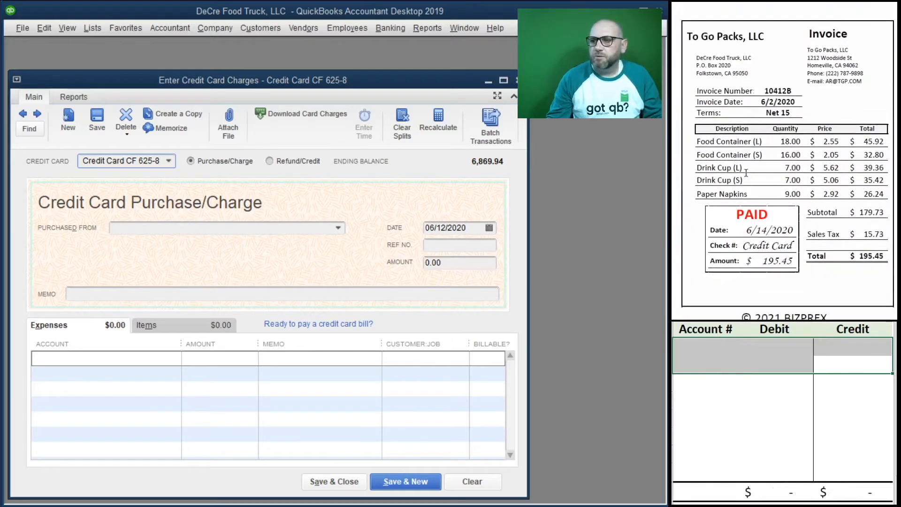
scroll(746, 173, "down", 1)
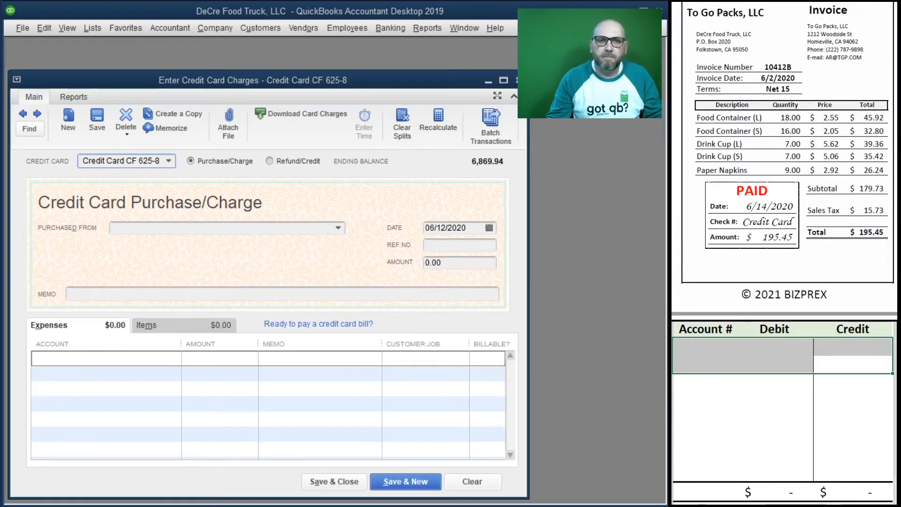
left_click(186, 227)
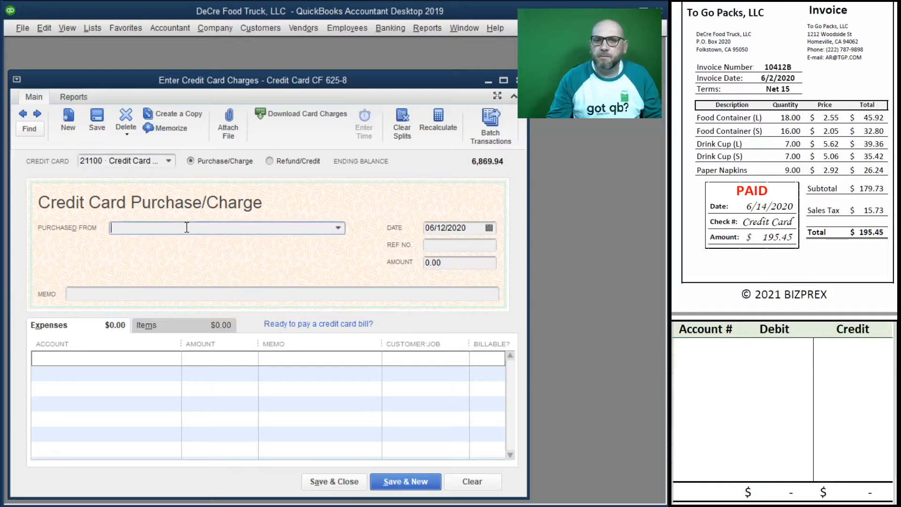
type("To Go Packs, LLC")
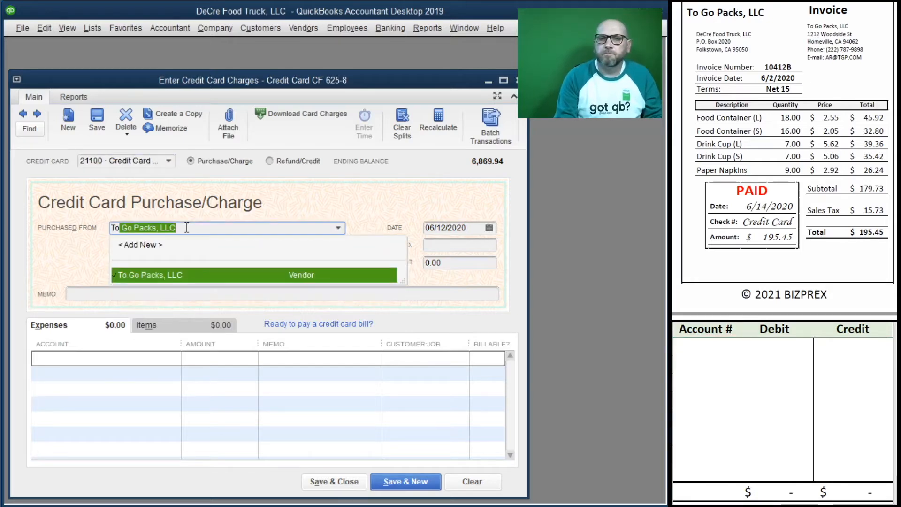
key("Tab")
type("6/14/2020")
key("Tab")
- Enter the To Go Packs invoice number as the reference number and set the charge amount to 195.45
type("10")
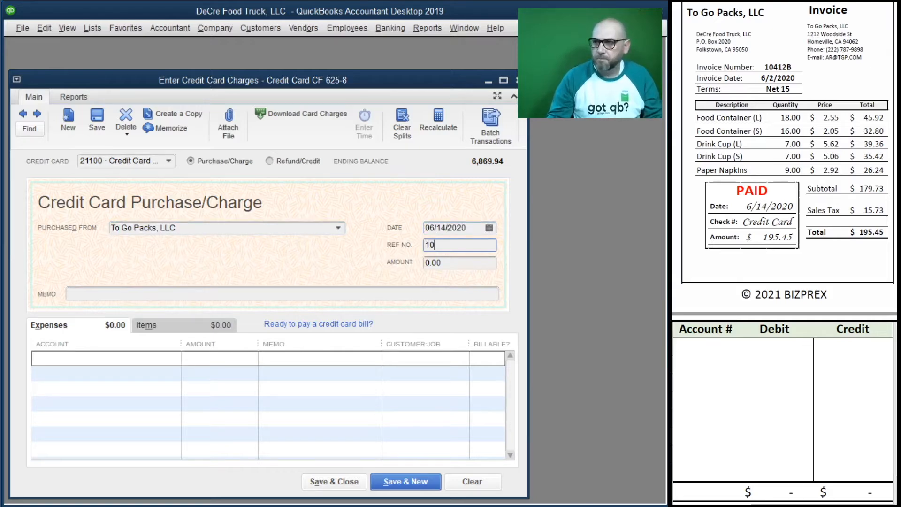
type("412")
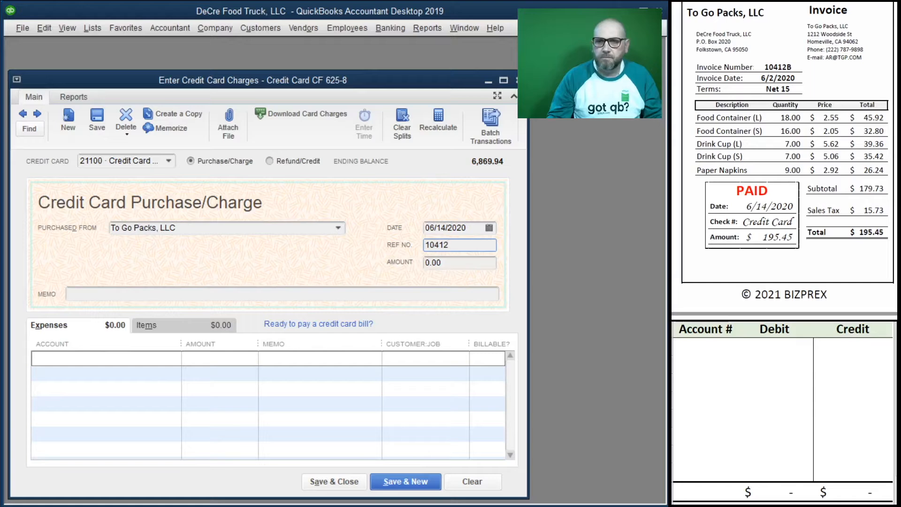
type("B")
key("Tab")
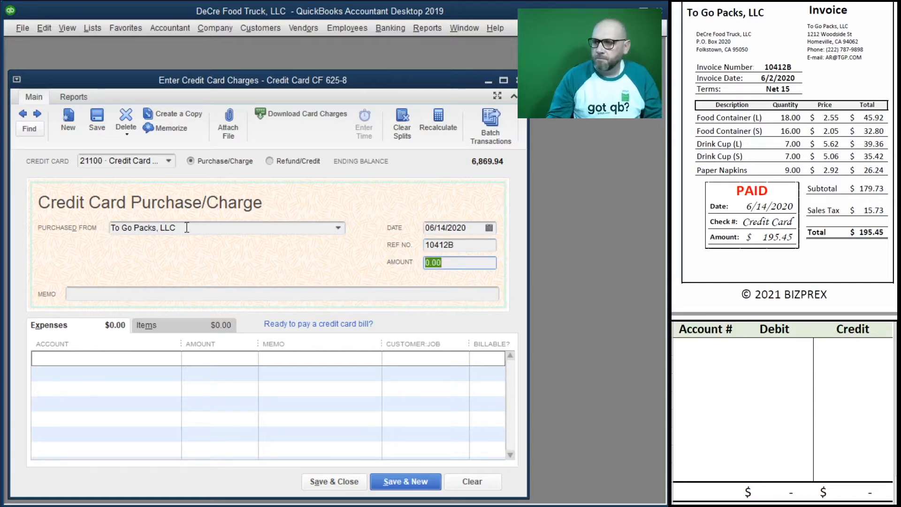
type("195.")
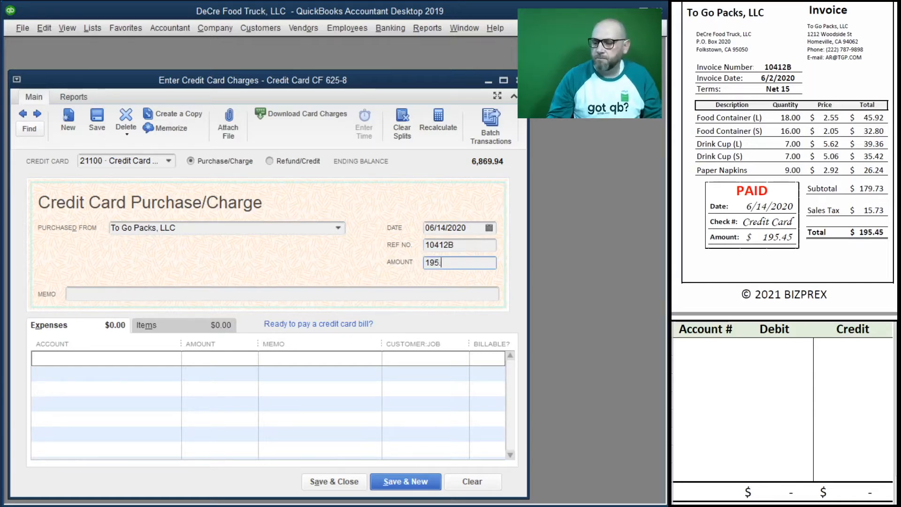
type("45")
key("Tab")
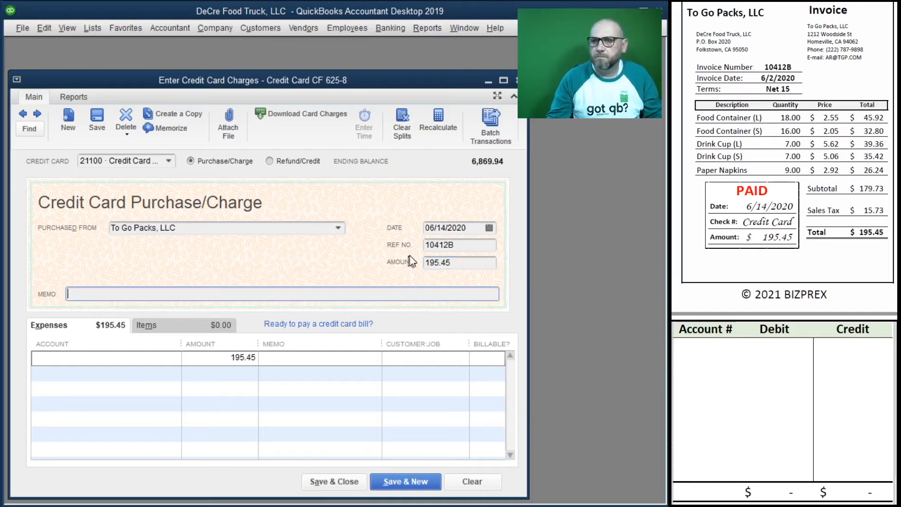
- Copy the To Go Packs reference number into the charge's memo and the expense line's memo
left_click_drag(465, 245, 390, 242)
key("ctrl+c")
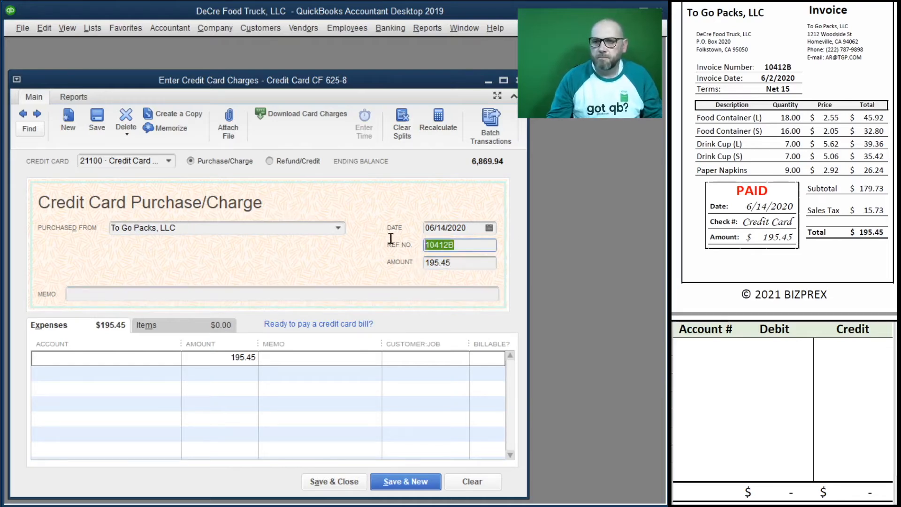
left_click(155, 296)
key("ctrl+v")
left_click(276, 359)
key("ctrl+v")
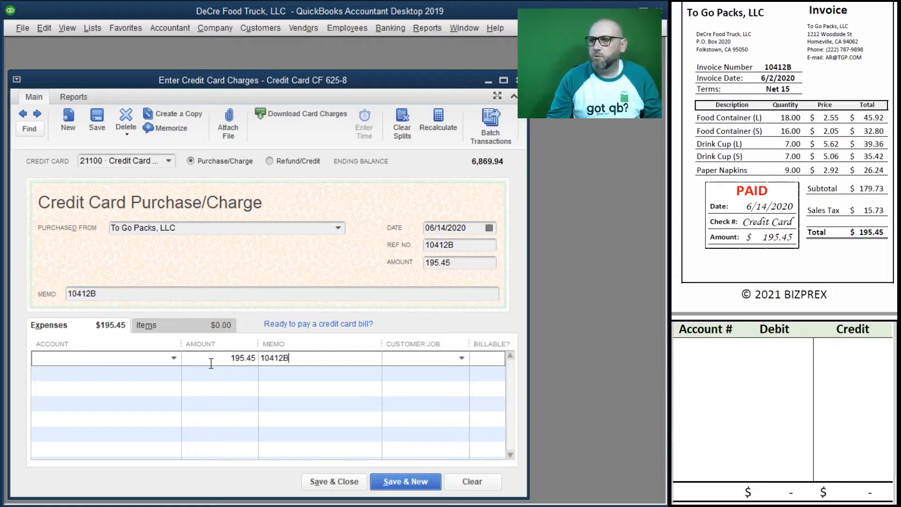
- Assign the 195.45 expense line to account 60100 Restaurant Supplies
left_click(173, 358)
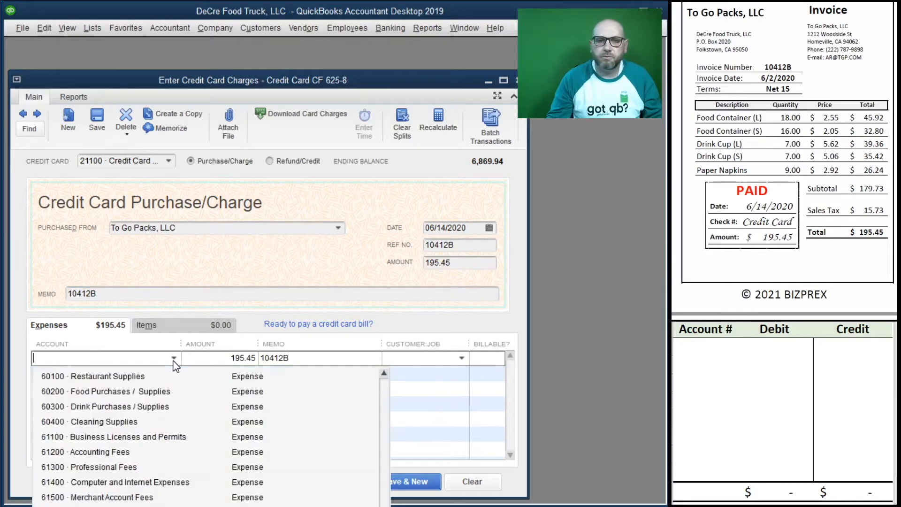
left_click(144, 378)
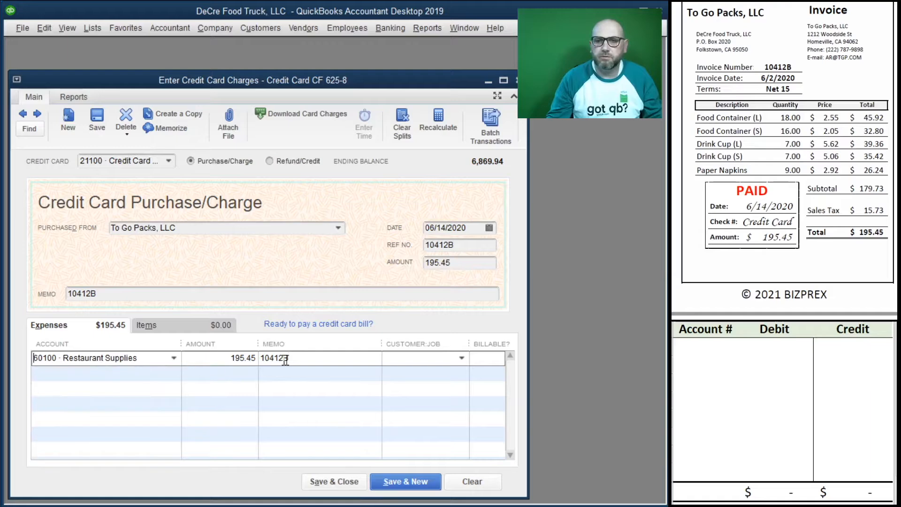
key("Tab")
key("Tab")
left_click(310, 370)
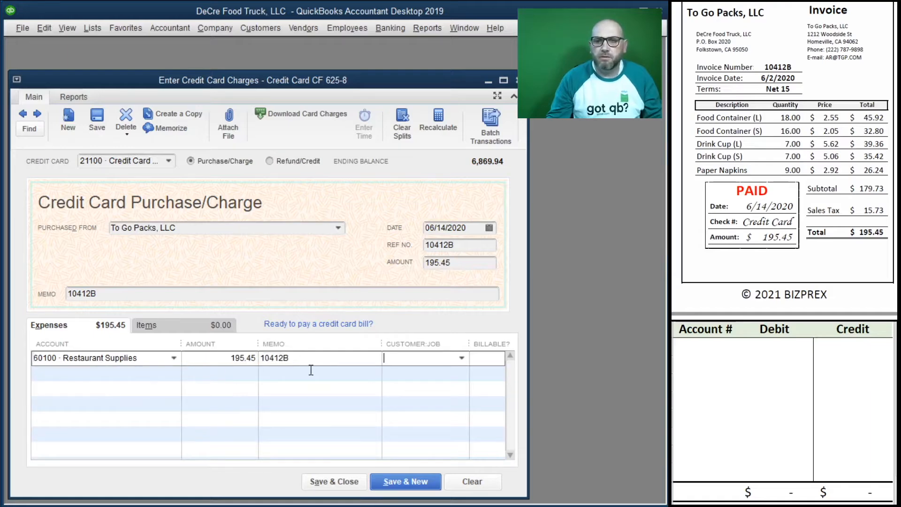
- Record a 195.45 credit to account 21100 on the first row of the debit and credit worksheet
left_click(696, 347)
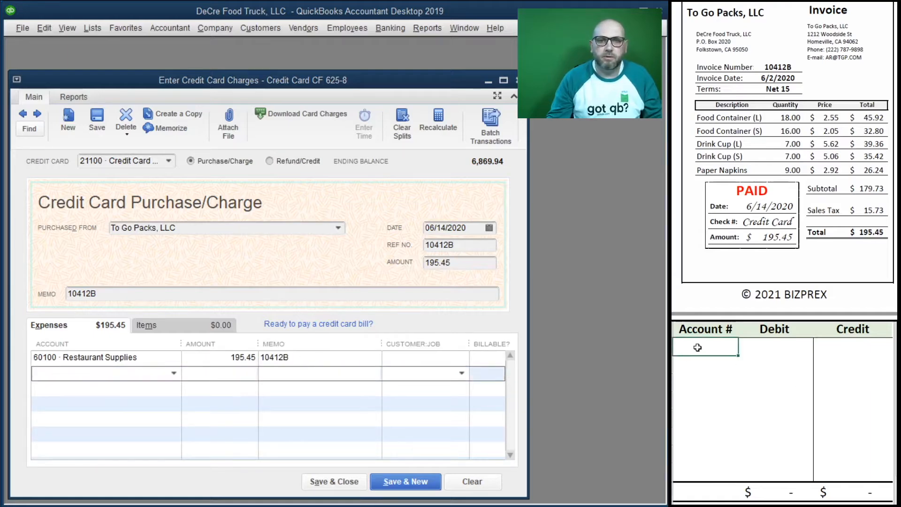
type("21100")
key("Tab")
key("Tab")
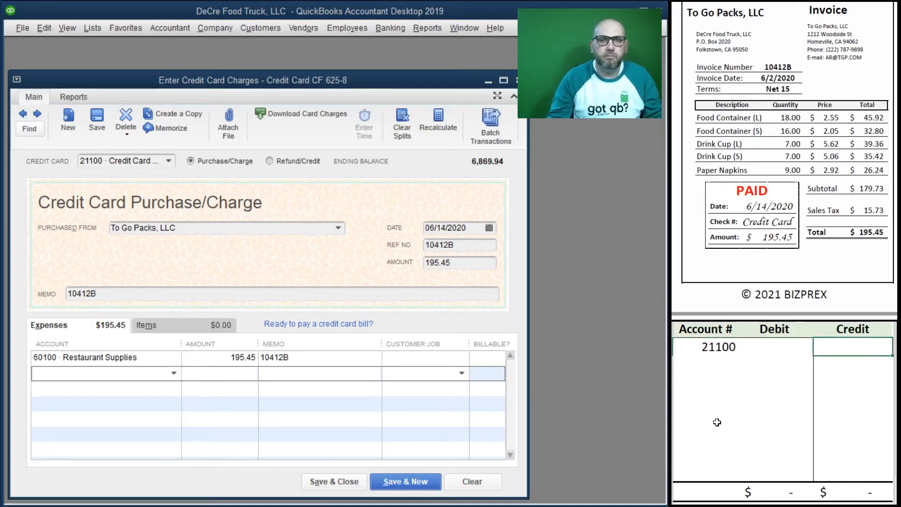
type("195.45")
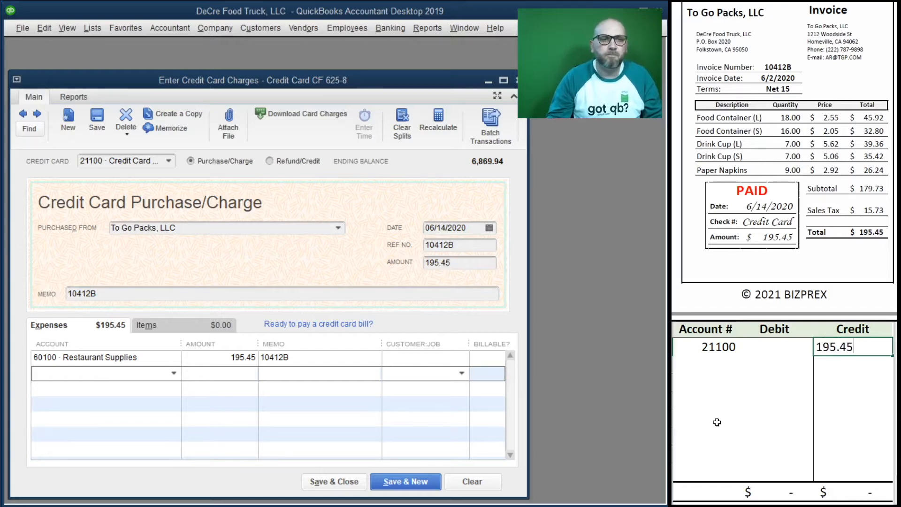
key("Return")
- Record the matching 195.45 debit to account 60100 on the worksheet's second row
type("60100")
key("Tab")
type("19")
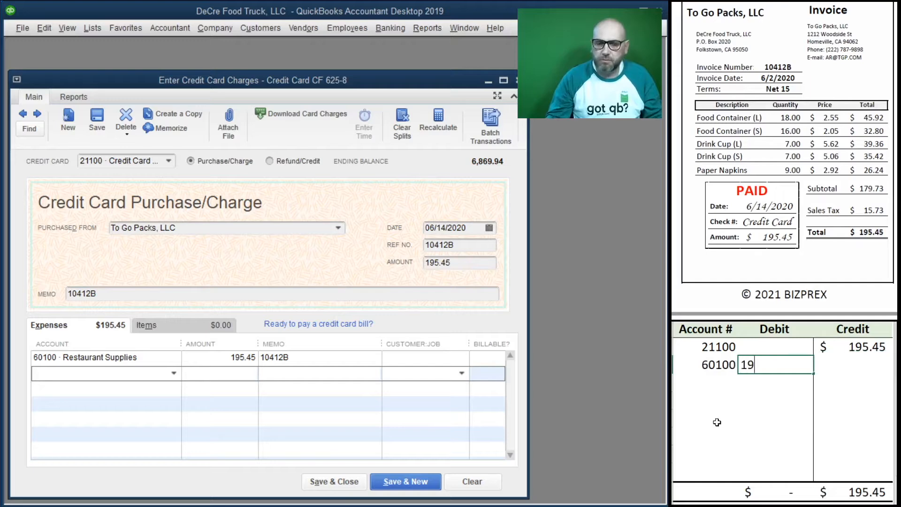
type("5.45")
key("Return")
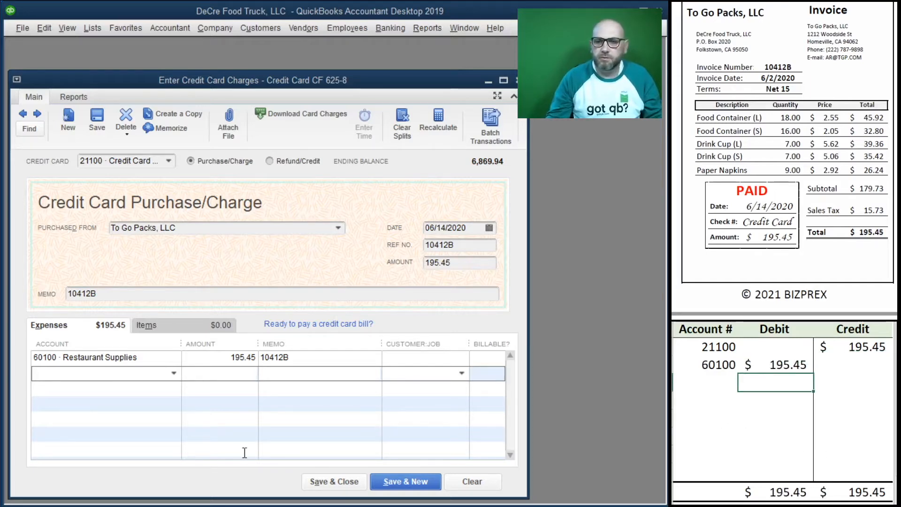
- Save and close the To Go Packs credit card charge, and clear its entries from the debit and credit worksheet
left_click(331, 481)
left_click(800, 363)
left_click_drag(845, 364, 709, 348)
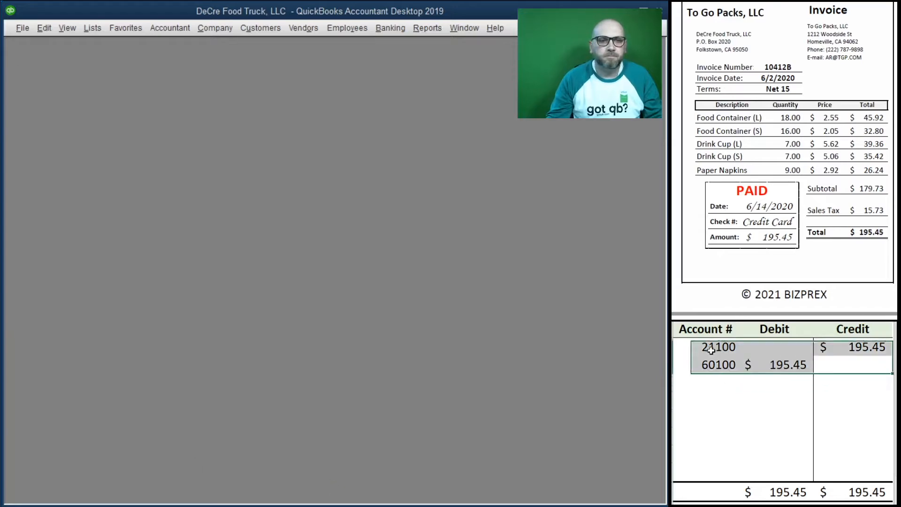
key("Delete")
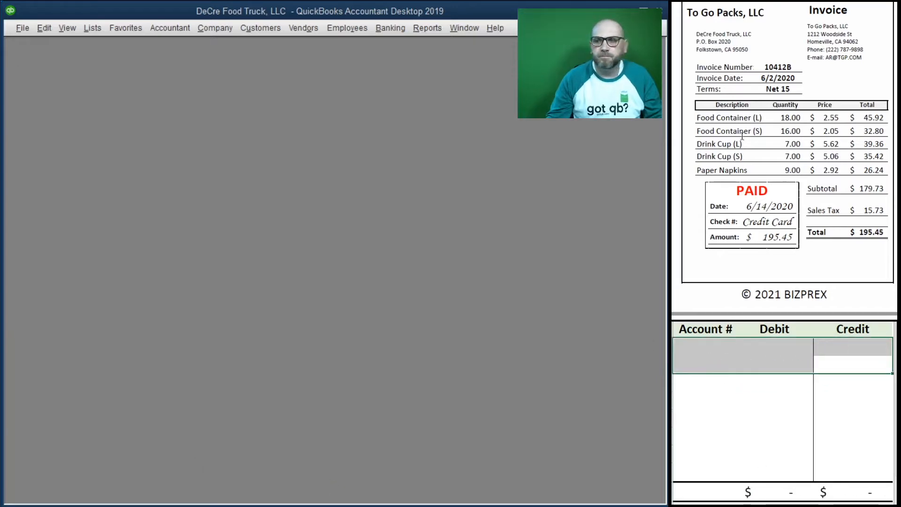
- Bring up the Clean Depot, Inc. invoice and start a new check with number 1017 and date 6/20/2020
scroll(769, 179, "down", 3)
scroll(769, 179, "down", 5)
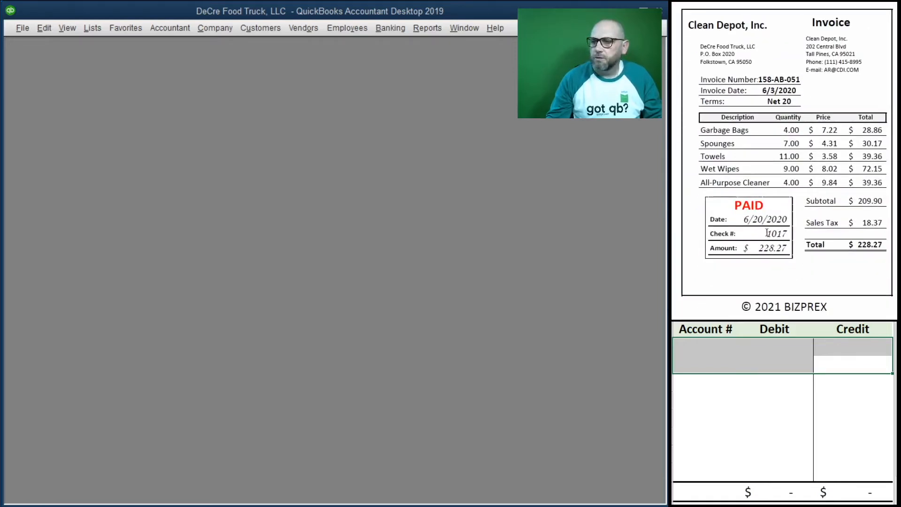
left_click(378, 28)
left_click(386, 44)
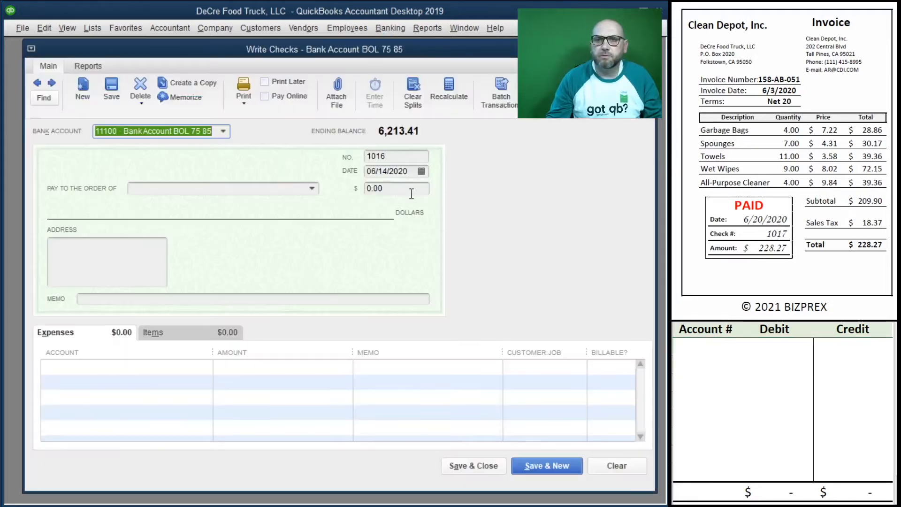
left_click(400, 157)
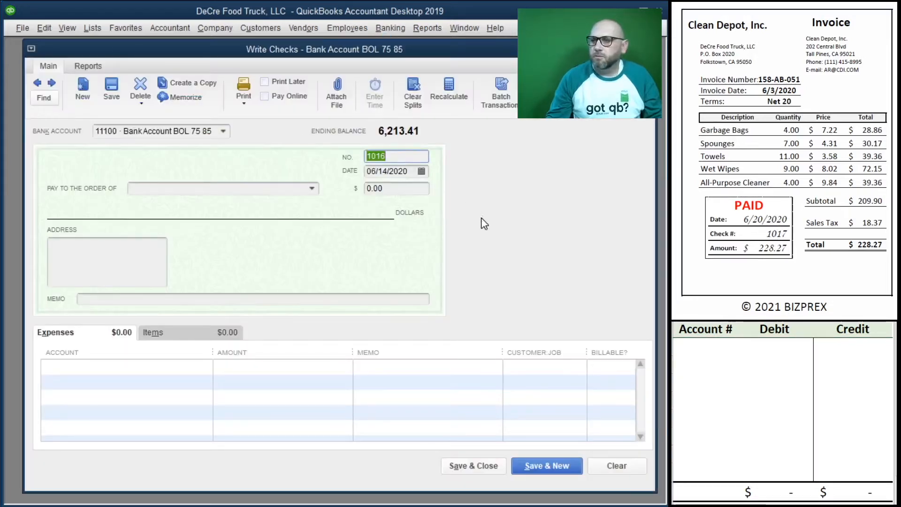
type("1017")
key("Tab")
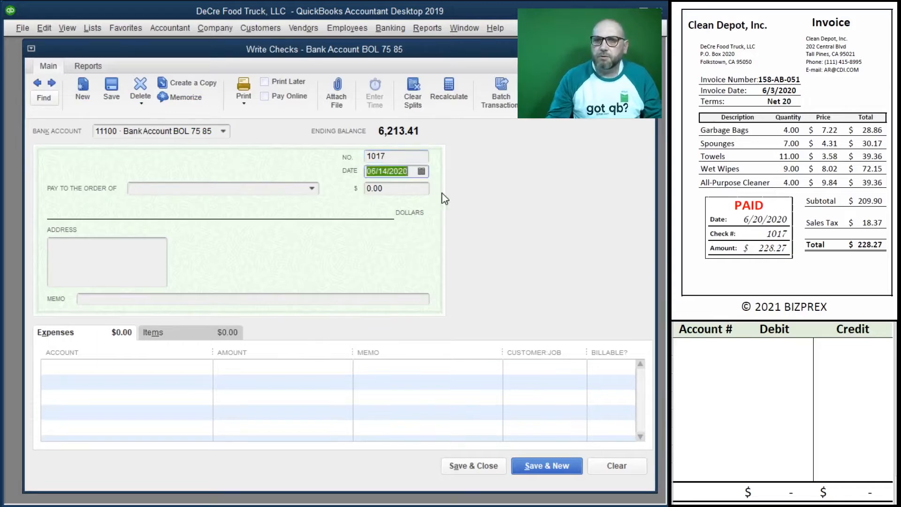
type("6/")
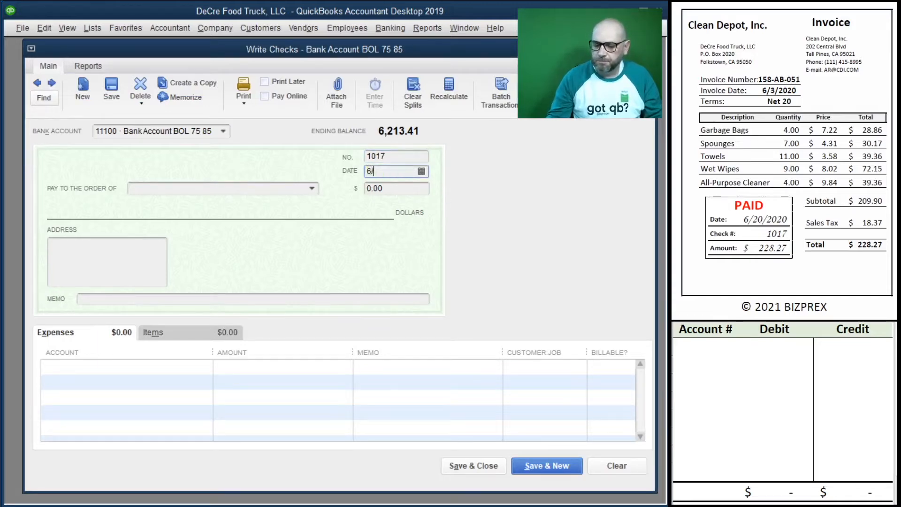
type("20/2020")
key("Tab")
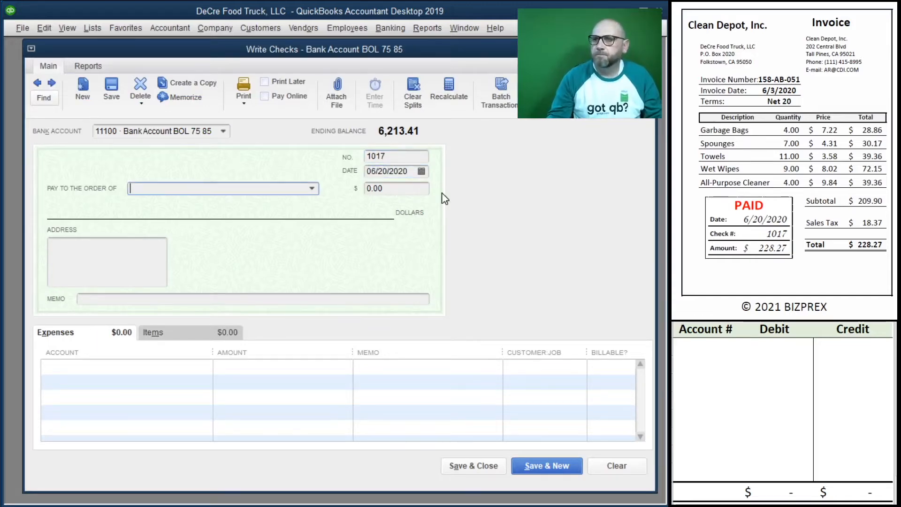
- Make the check payable to Clean Depot, Inc. for 228.27
type("Clean Depot, Inc.")
key("Tab")
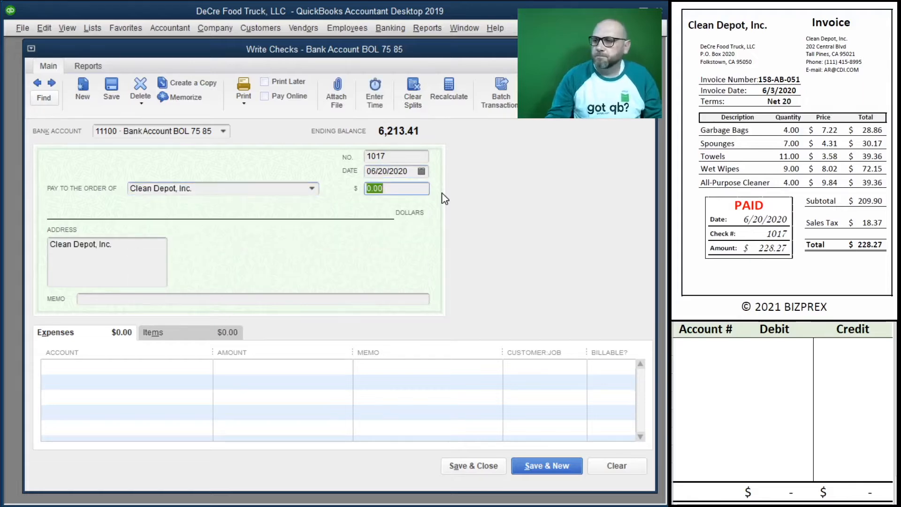
type("228.27")
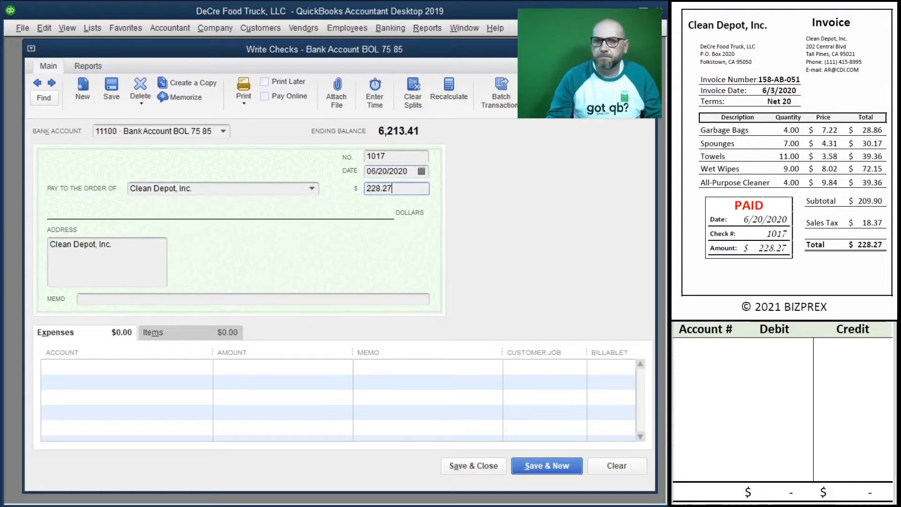
key("Tab")
key("Tab")
- Enter the Clean Depot invoice number as the check's memo and copy it into the expense line's memo
type("15")
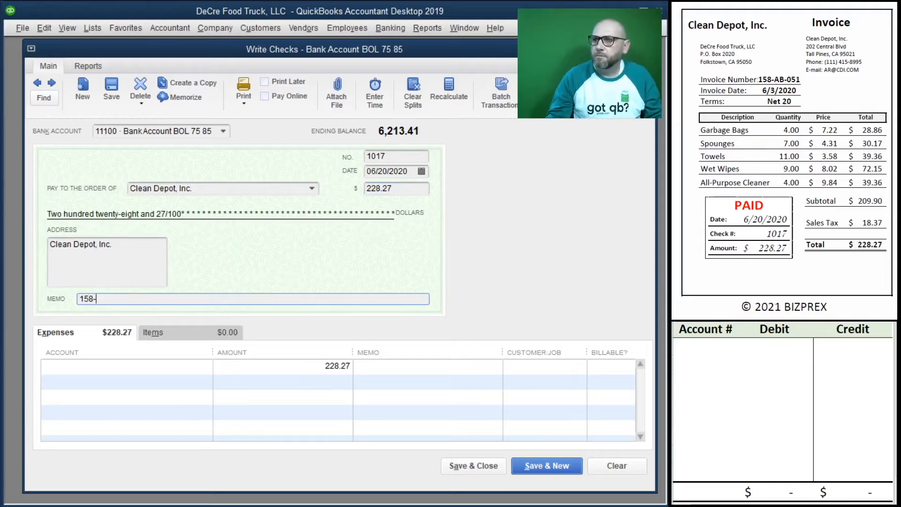
type("8-AB-051")
key("Tab")
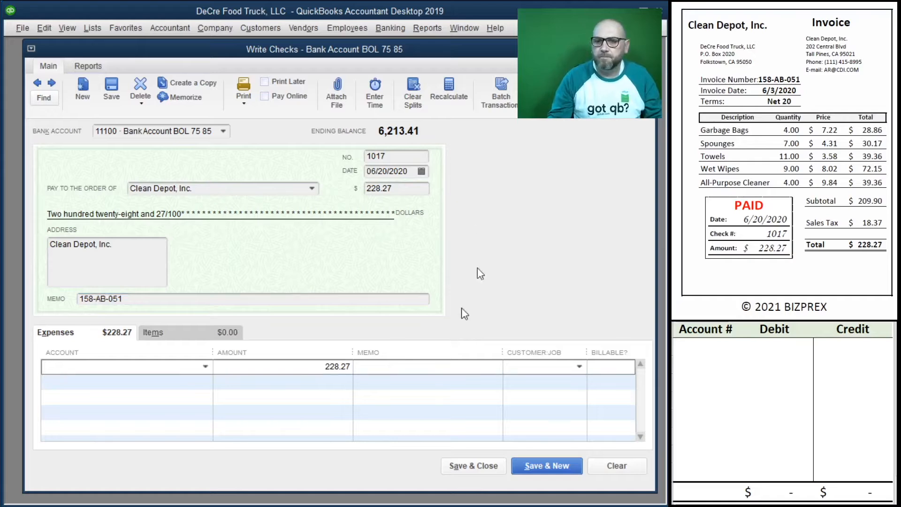
left_click(140, 299)
double_click(90, 299)
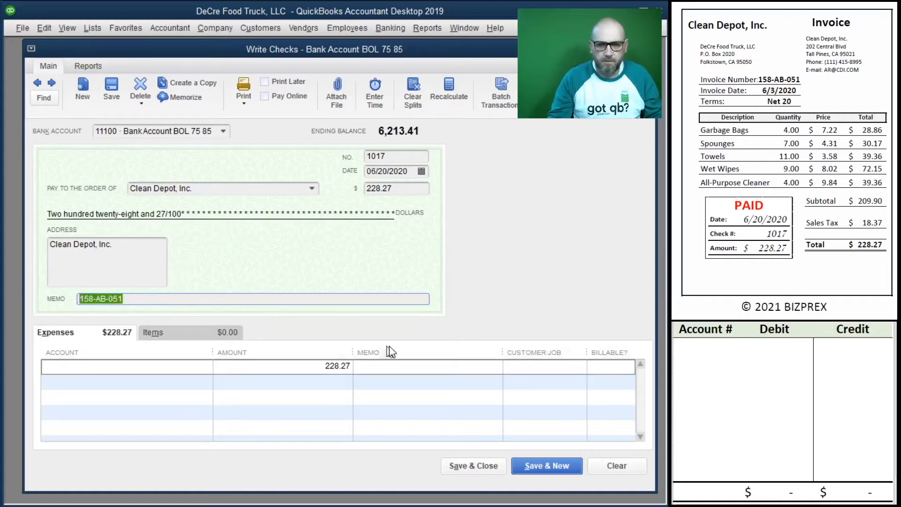
left_click(403, 362)
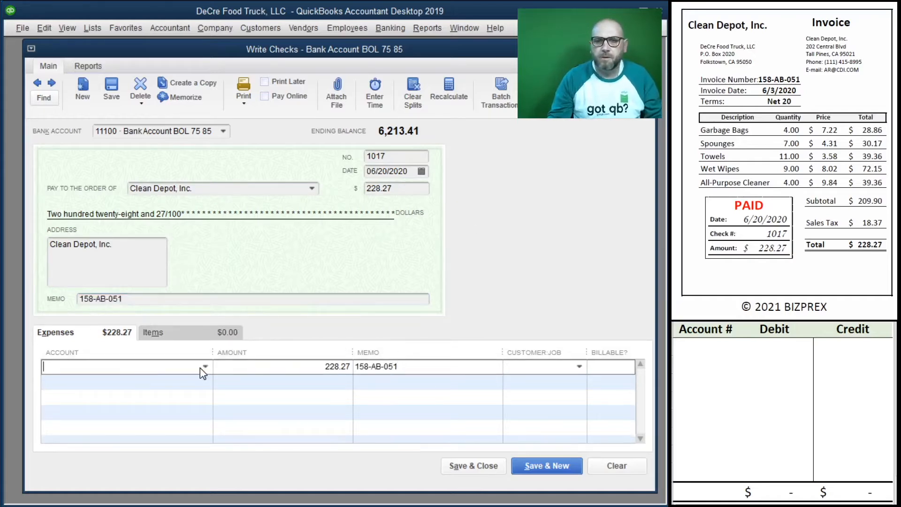
- Assign the 228.27 expense line to account 60400 Cleaning Supplies
left_click(205, 367)
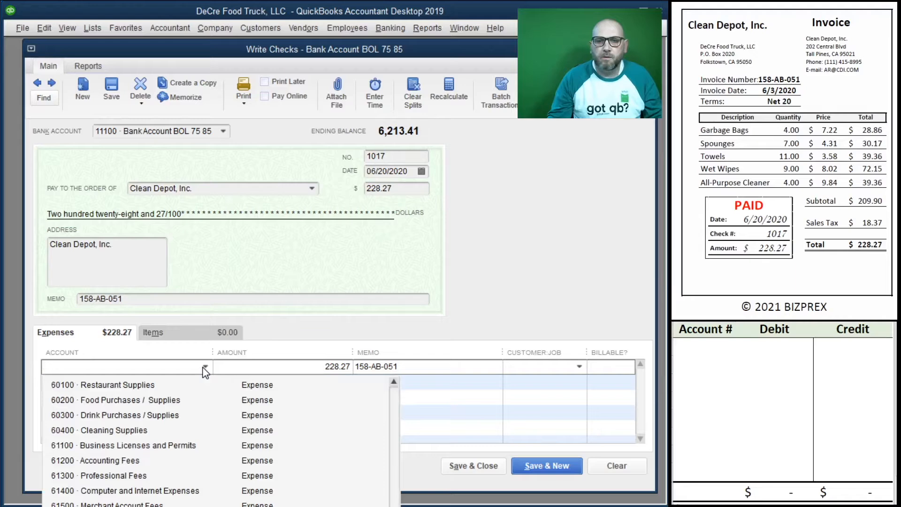
left_click(170, 431)
key("Tab")
key("Tab")
key("Tab")
key("Tab")
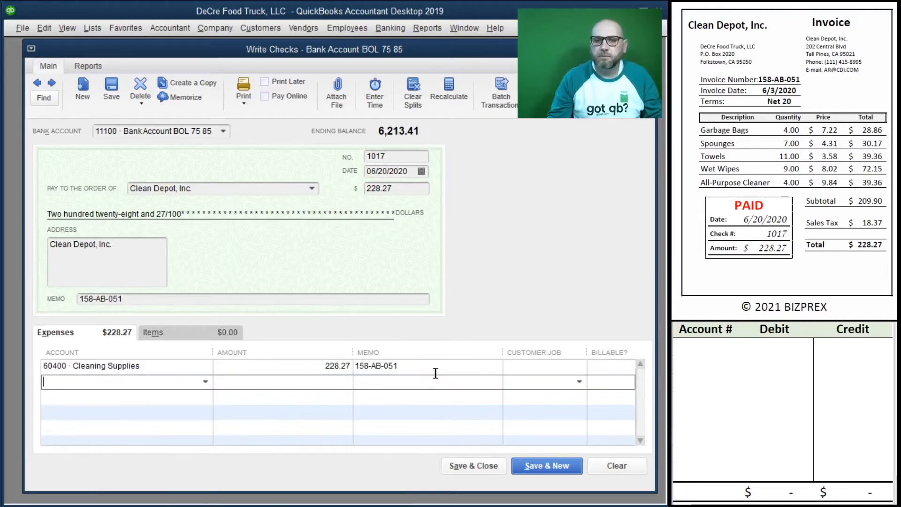
left_click(275, 375)
- Record a 228.27 credit to account 11100 on the first row of the debit and credit worksheet
left_click(722, 353)
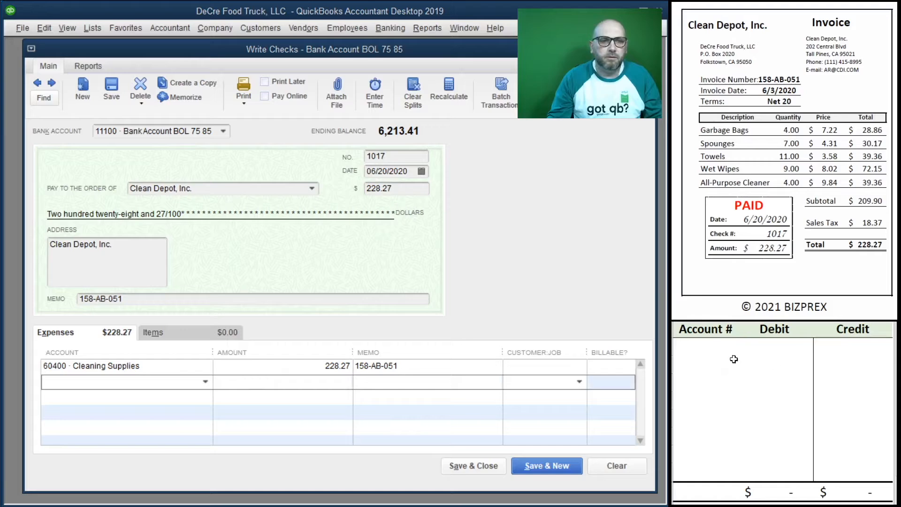
type("1")
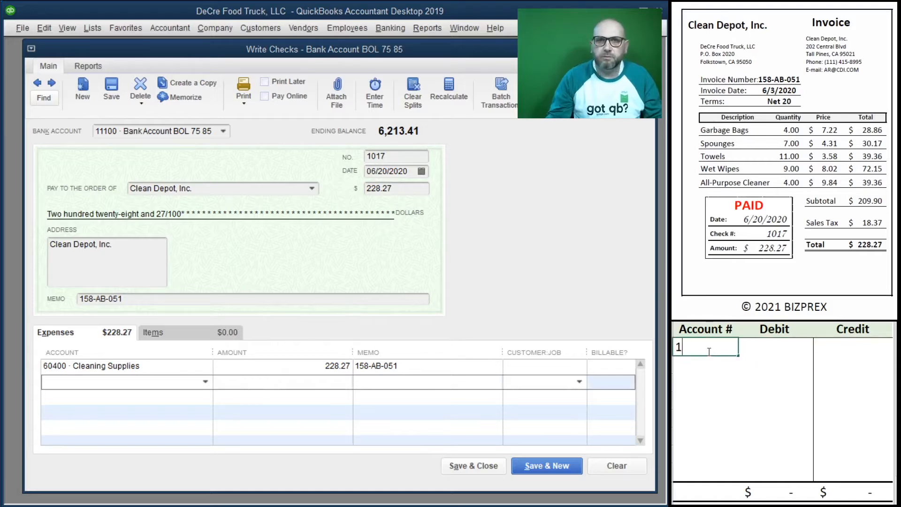
type("1100")
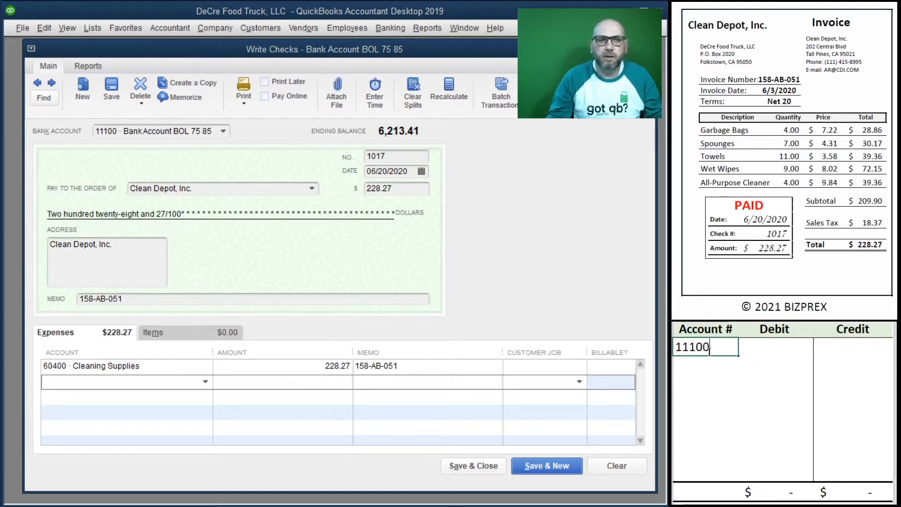
key("Tab")
left_click(854, 347)
type("22")
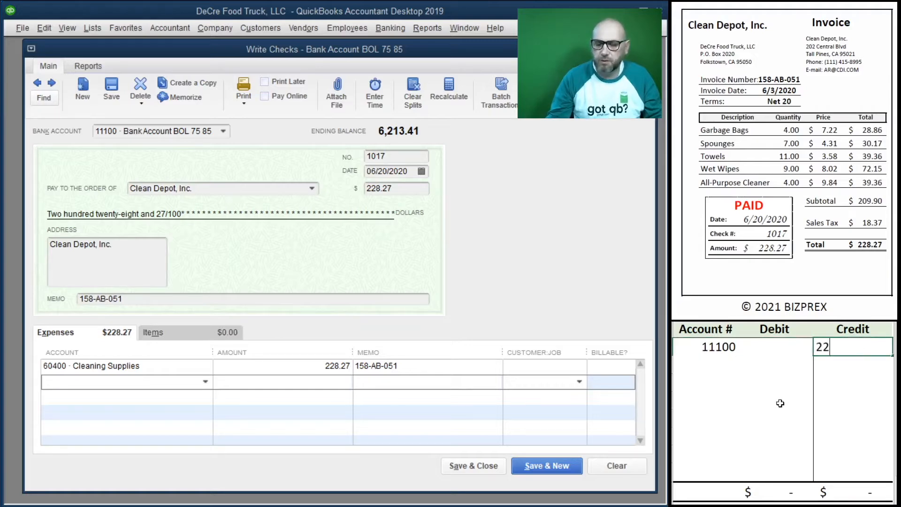
type("8.27")
key("Return")
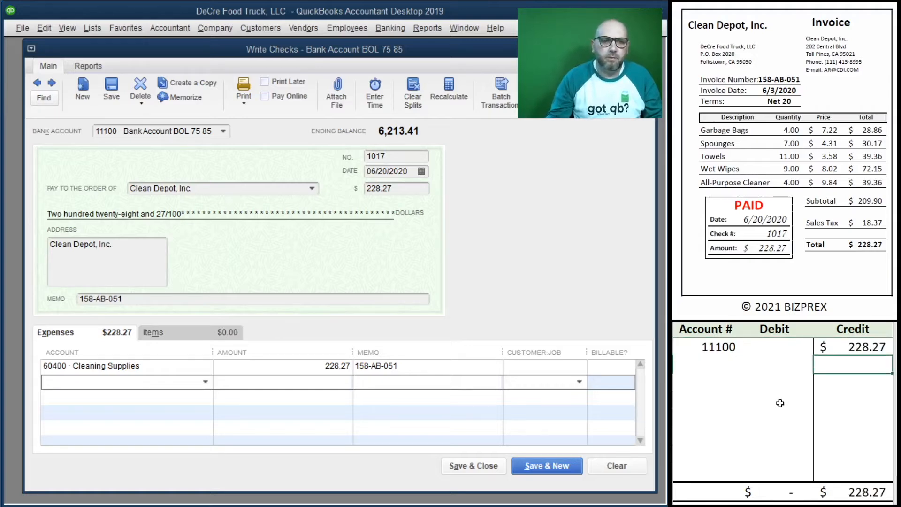
- Record the matching 228.27 debit to account 60400 on the worksheet's second row
left_click(706, 359)
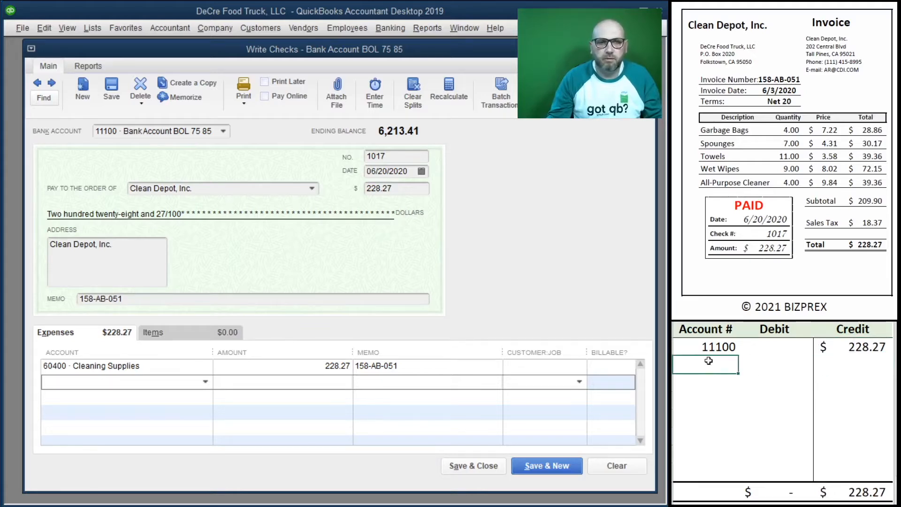
type("60400")
key("Tab")
type("228.27")
key("Return")
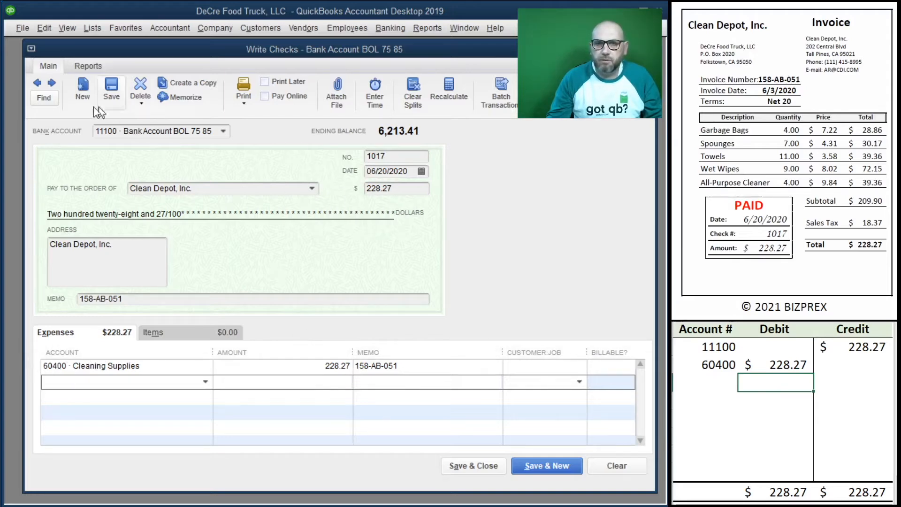
- Save and close the Clean Depot check, and clear its entries from the debit and credit worksheet
left_click(472, 466)
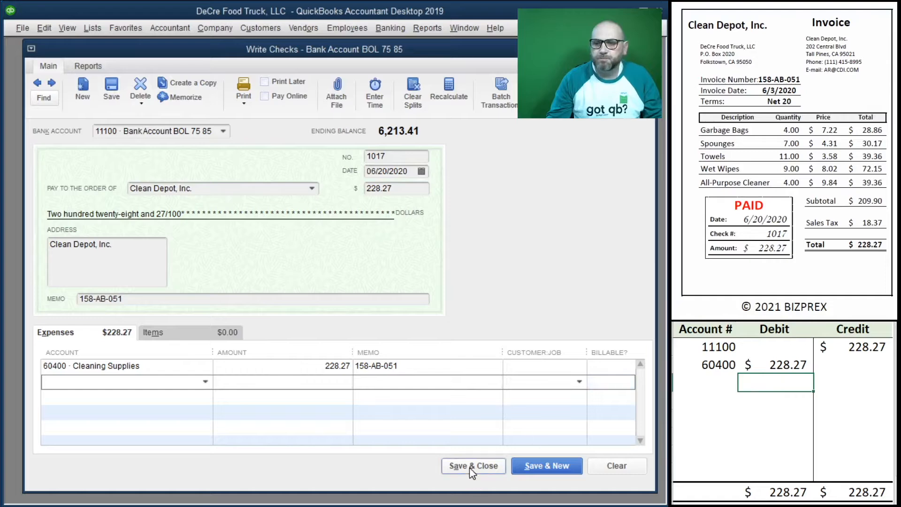
left_click_drag(828, 364, 701, 348)
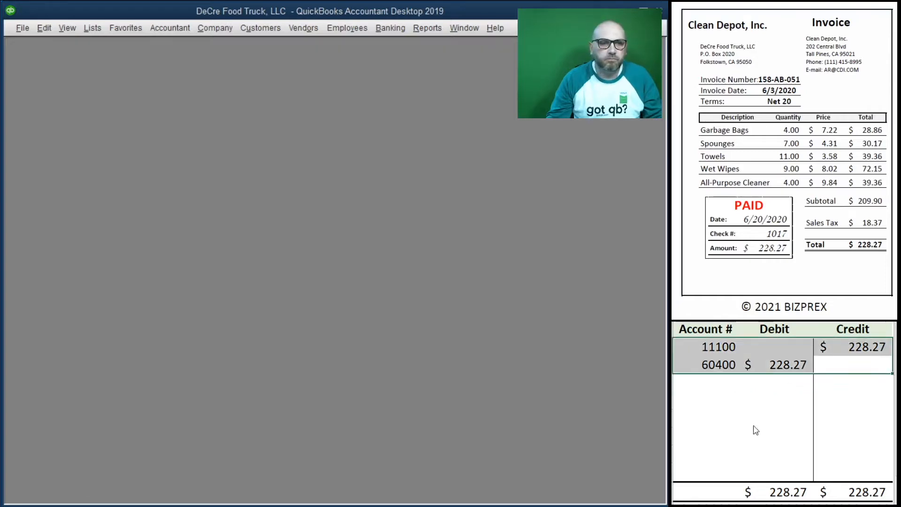
key("Delete")
- Start a credit card purchase on account 21100 for the Soft Drinks 2U invoice, with Soft Drinks 2U, LLC as the vendor
scroll(768, 159, "down", 8)
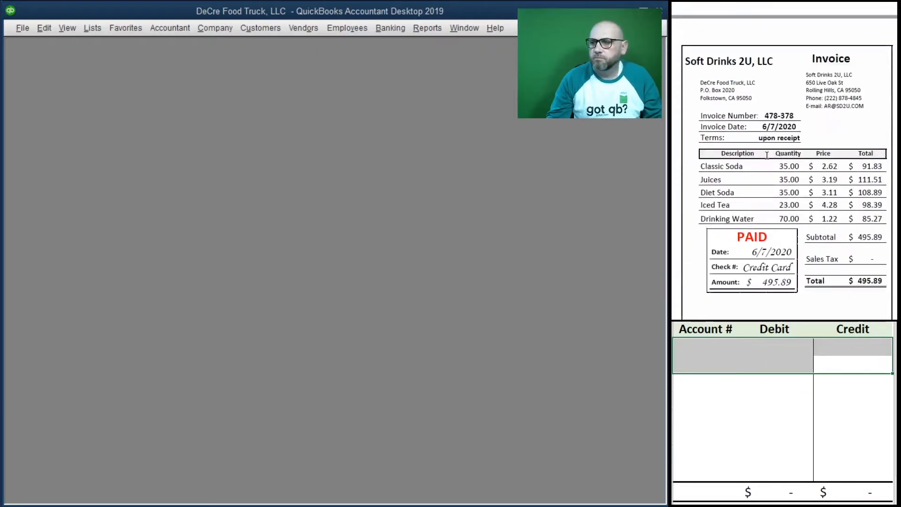
scroll(768, 158, "down", 1)
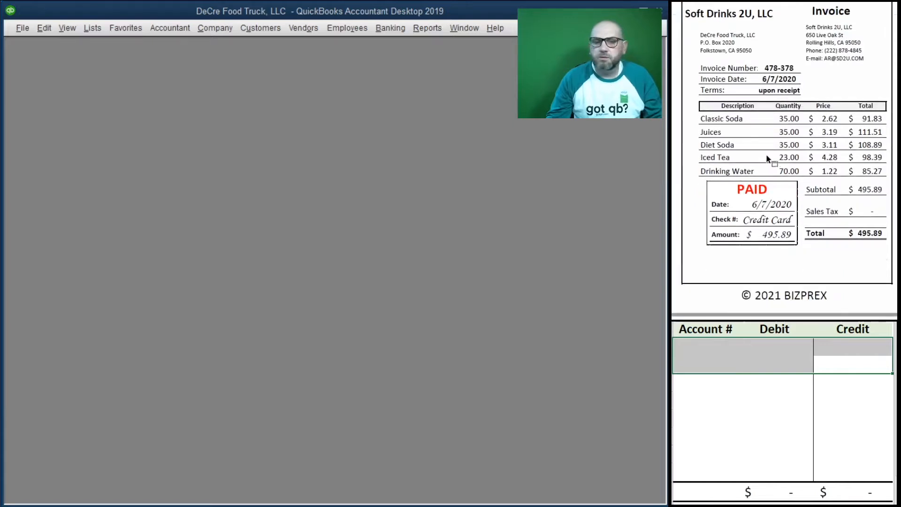
left_click(388, 26)
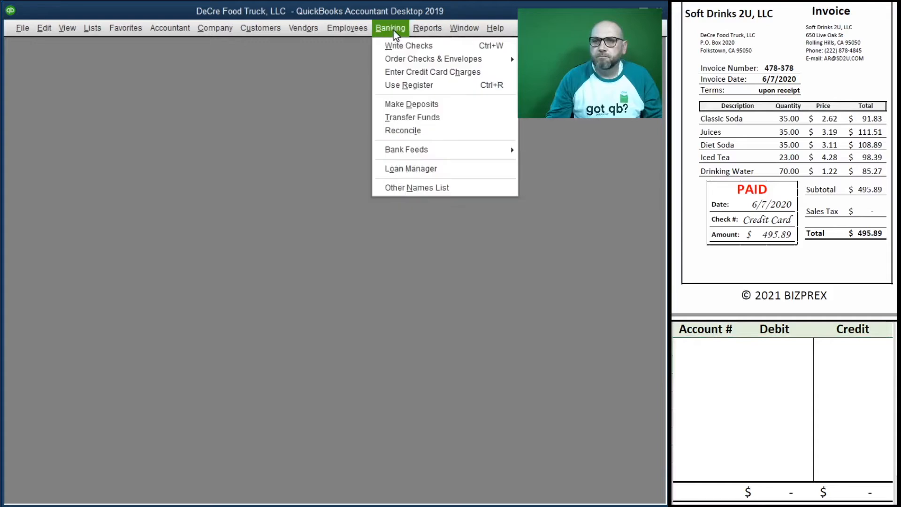
left_click(430, 72)
key("Tab")
key("Tab")
key("Tab")
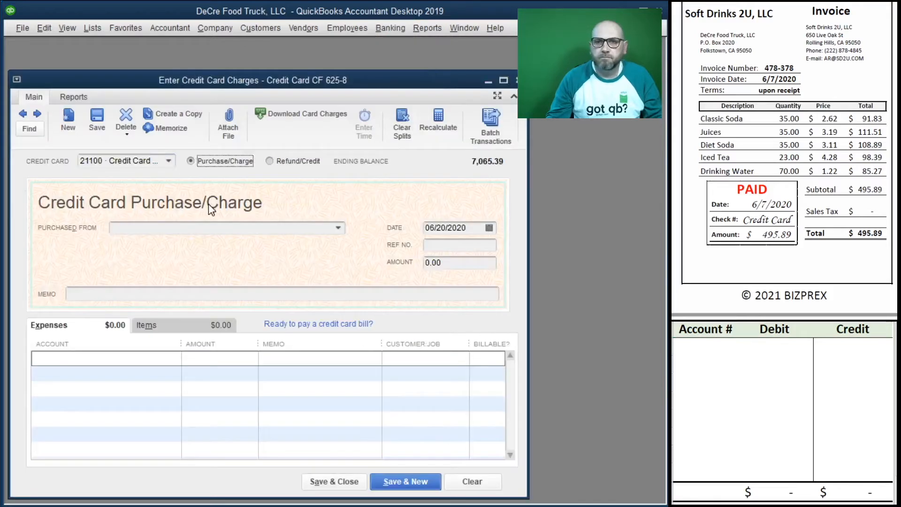
type("sof")
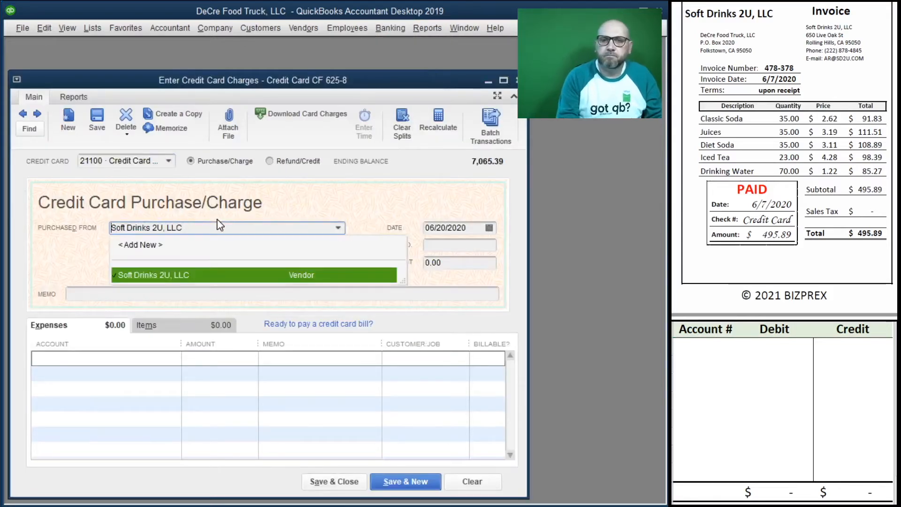
key("Tab")
- Fill in the charge's date 06/07/2020, reference number 478-378 and amount 495.89
type("6")
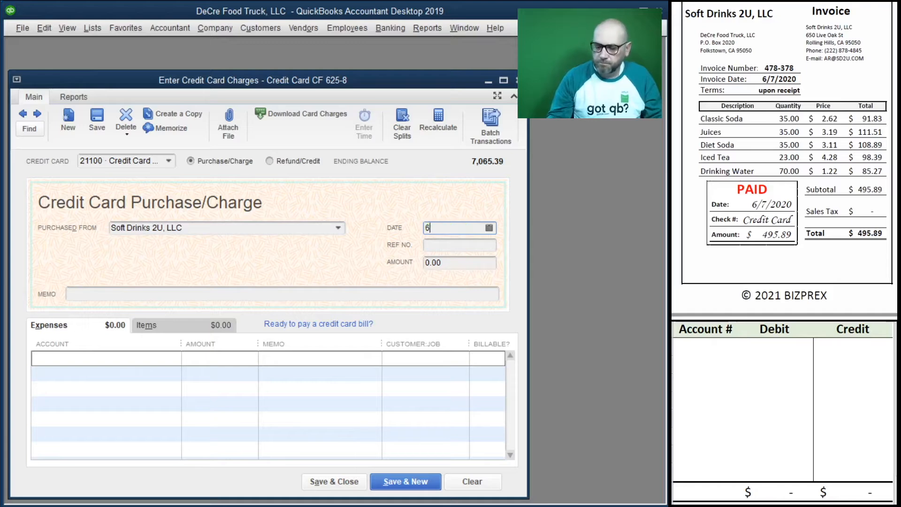
type("/07/2020")
key("Tab")
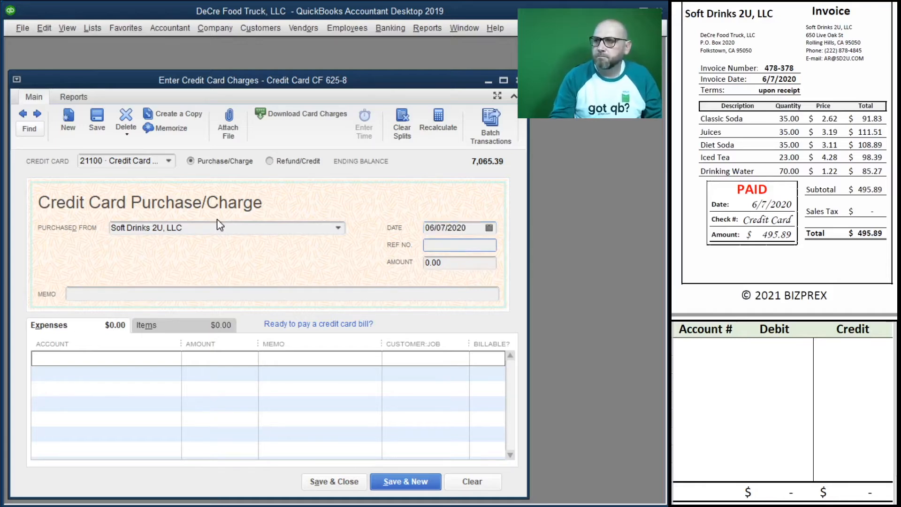
type("478-378")
key("Tab")
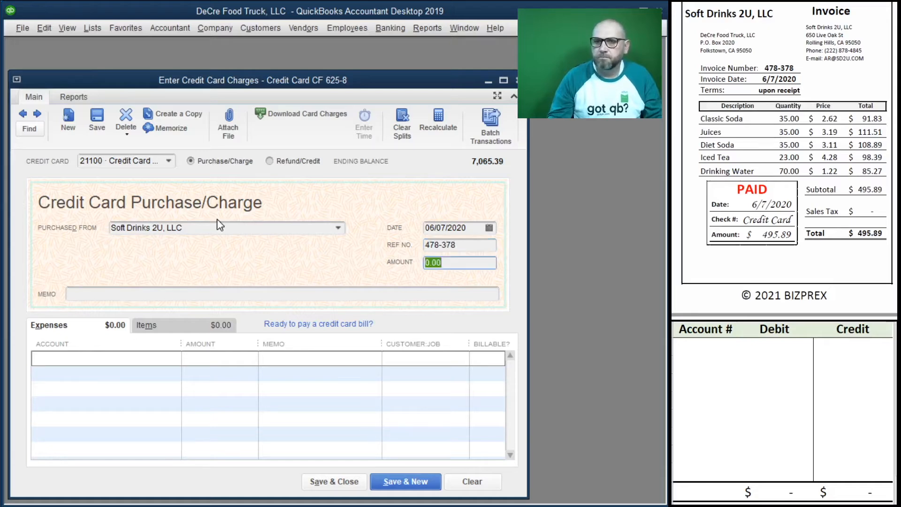
type("4")
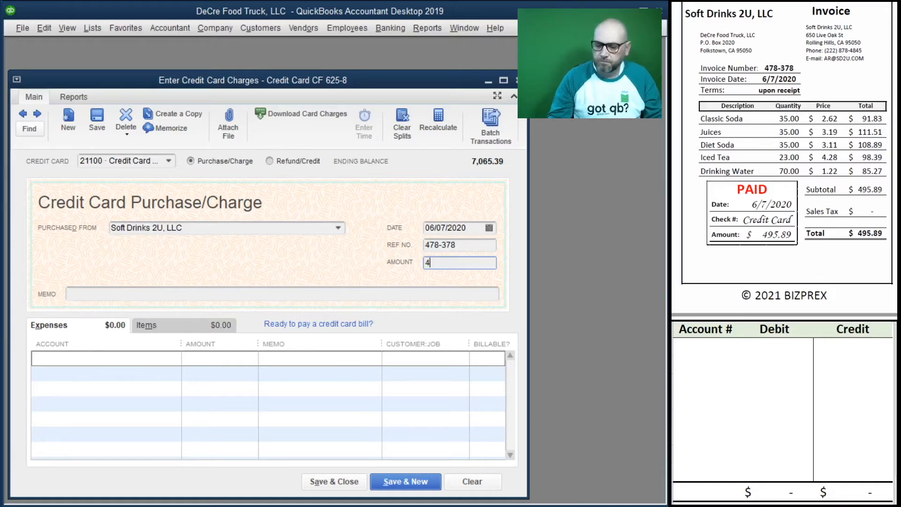
type("95.89")
key("Tab")
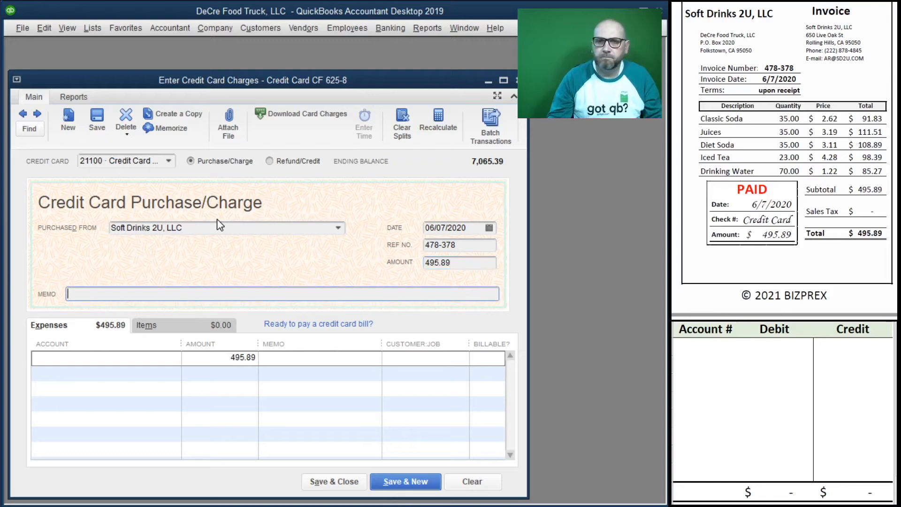
- Copy reference number 478-378 into the charge memo and expense line memo, and assign the line to account 60300 Drink Purchases / Supplies
key("shift+Tab")
key("shift+Tab")
key("ctrl+c")
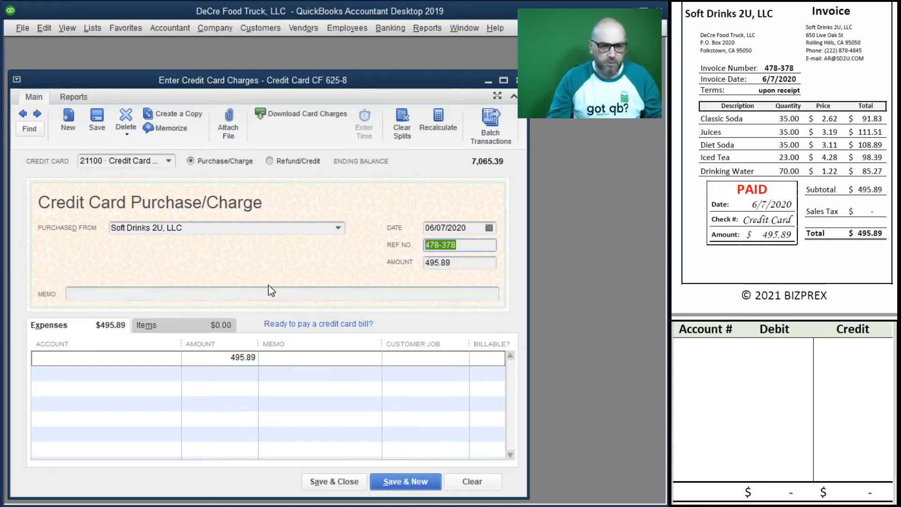
left_click(225, 295)
key("ctrl+v")
left_click(280, 360)
key("ctrl+v")
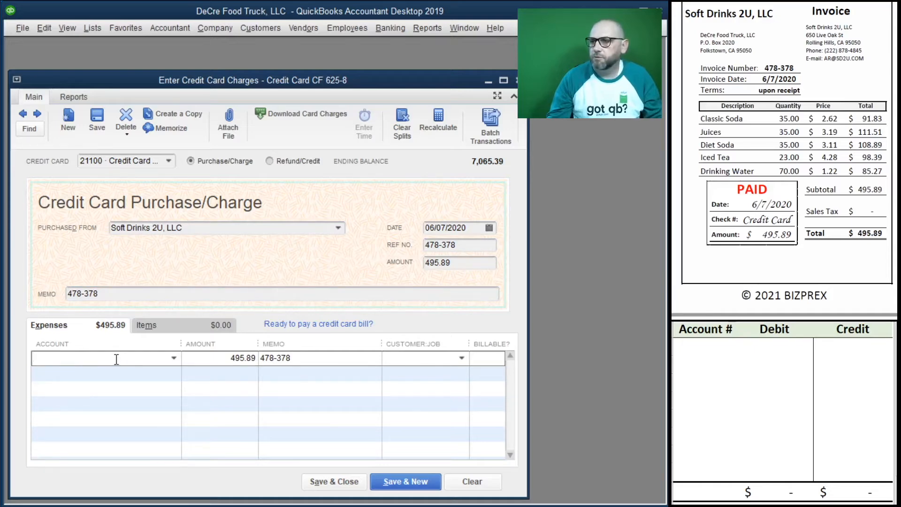
left_click(174, 359)
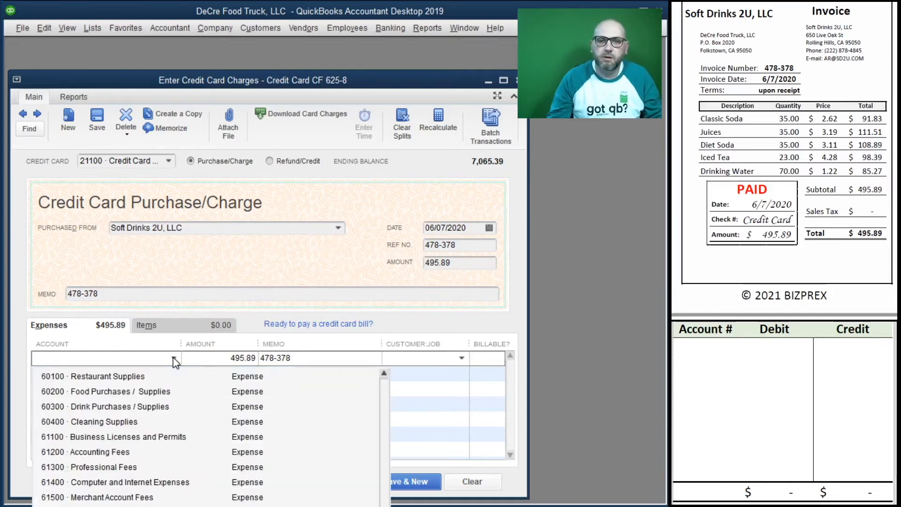
left_click(114, 413)
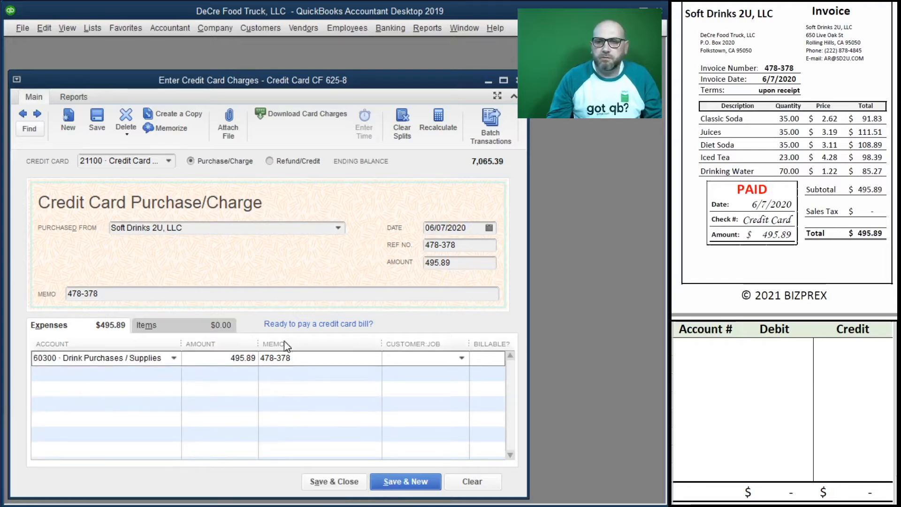
- Record a 495.89 credit to account 21100 on the first row of the debit and credit worksheet
left_click(707, 347)
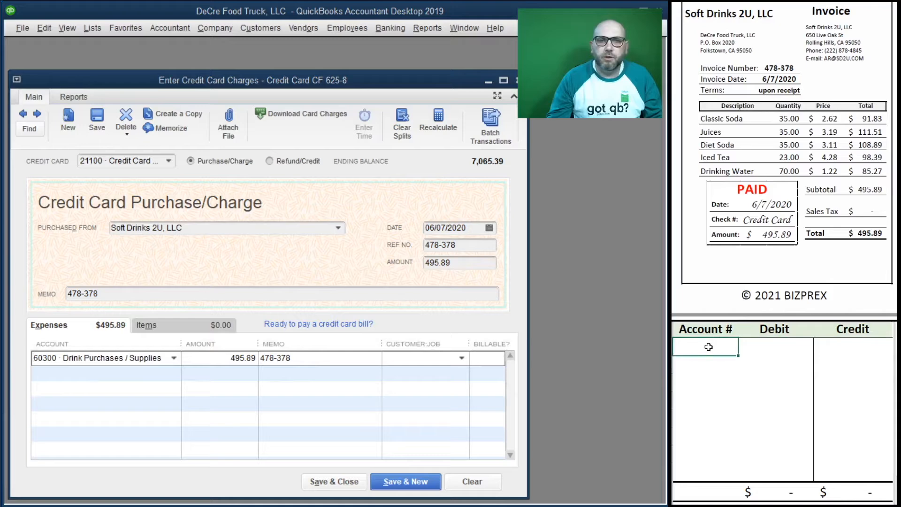
type("21100")
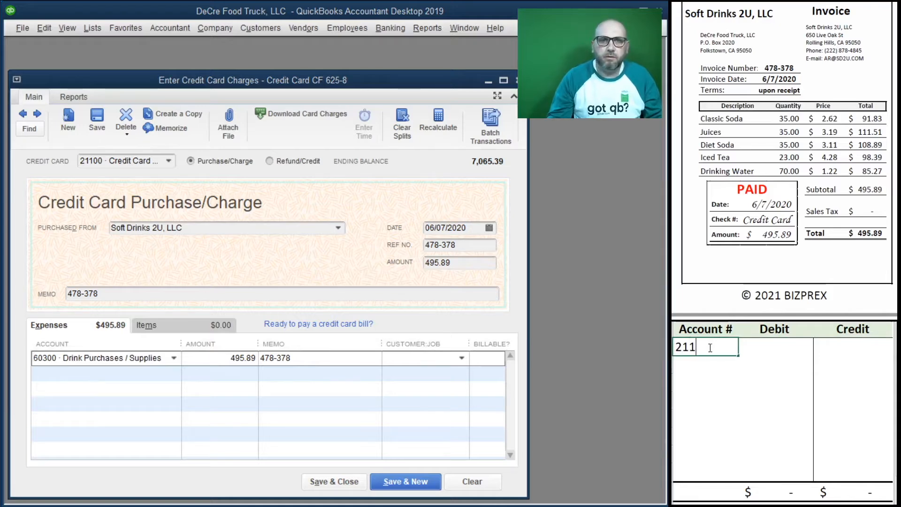
key("Tab")
key("Tab")
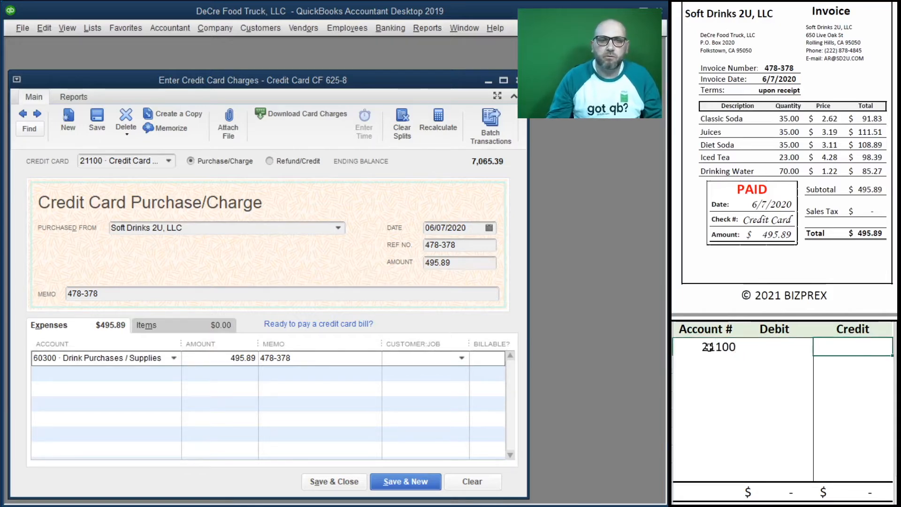
type("495.89")
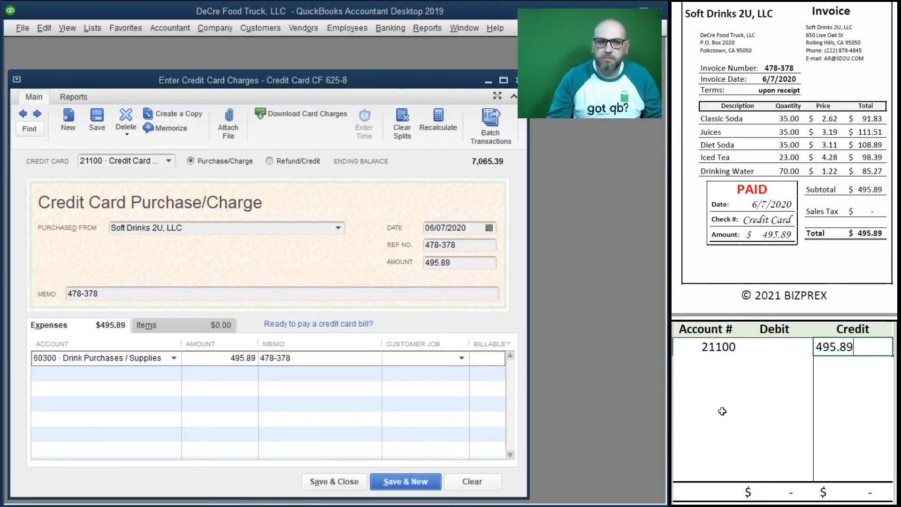
key("Return")
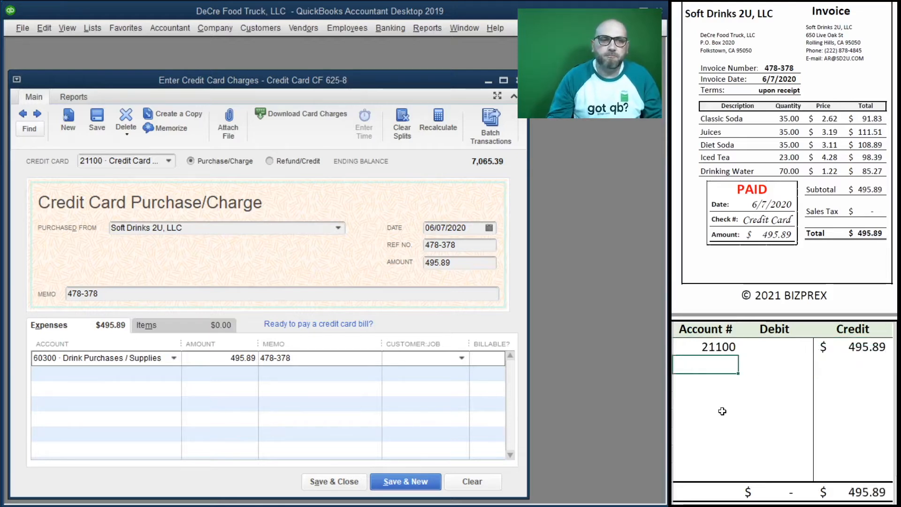
- Record the matching 495.89 debit to account 60300 on the worksheet's second row
type("60300")
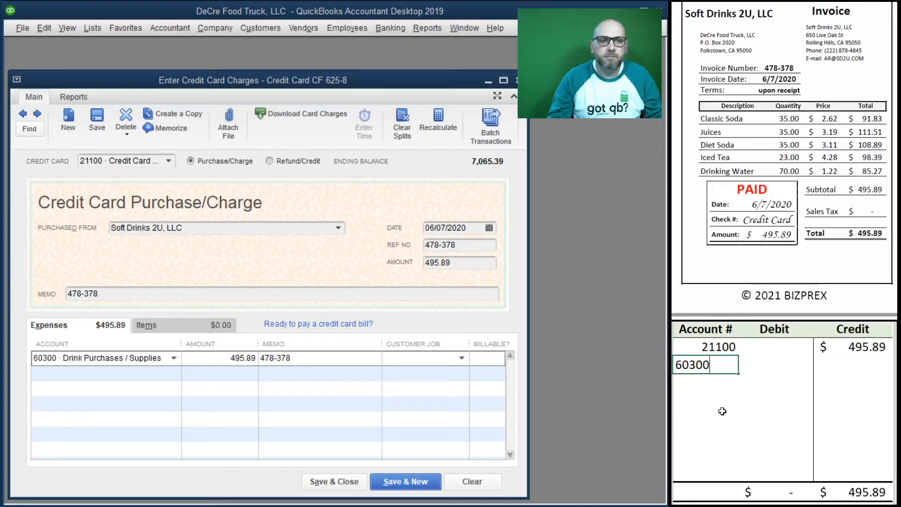
key("Tab")
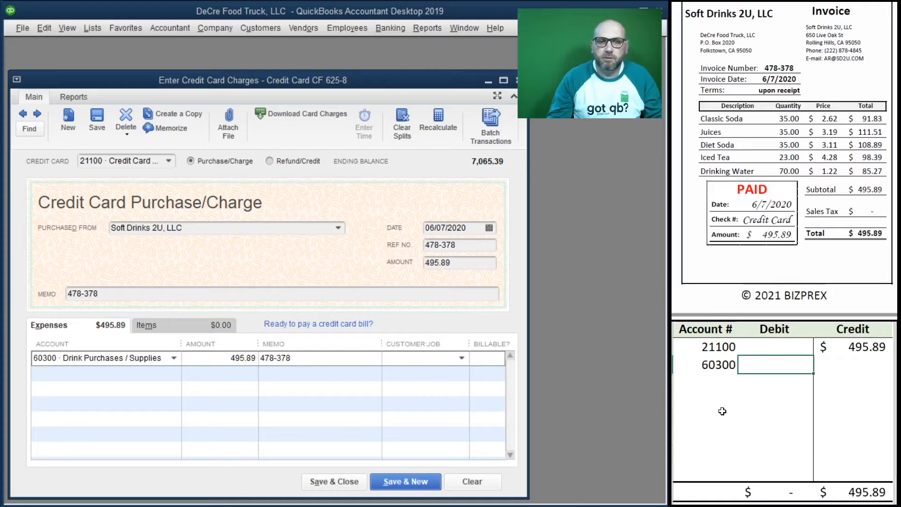
type("495")
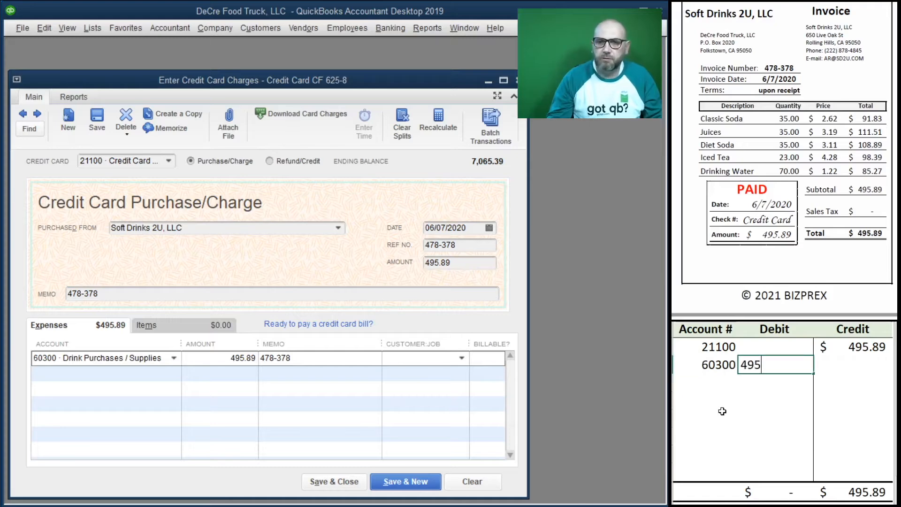
type(".89")
key("Return")
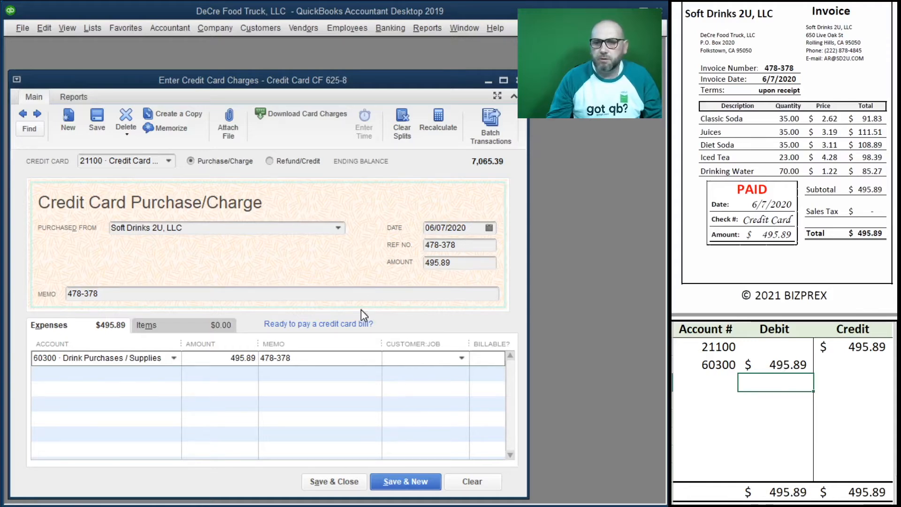
- Save and close the Soft Drinks 2U charge, and clear its entries from the debit and credit worksheet
left_click(334, 481)
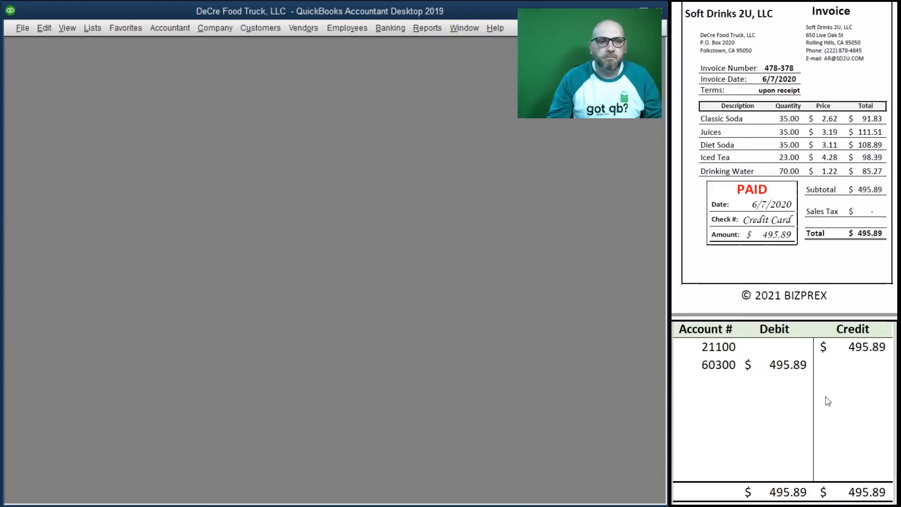
left_click_drag(834, 364, 722, 349)
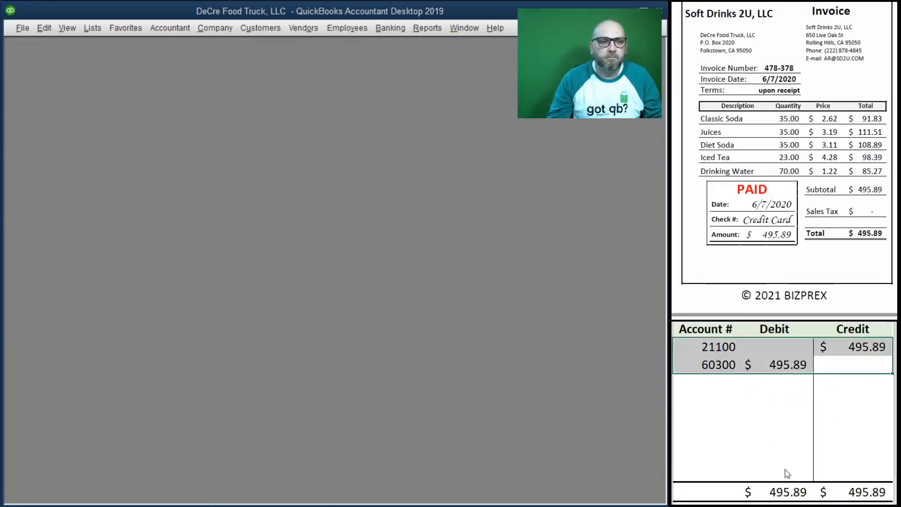
key("Delete")
- Open a blank check for the Utilities 2GO invoice, and turn its Print Later option on and off again
scroll(751, 198, "down", 3)
scroll(751, 198, "down", 5)
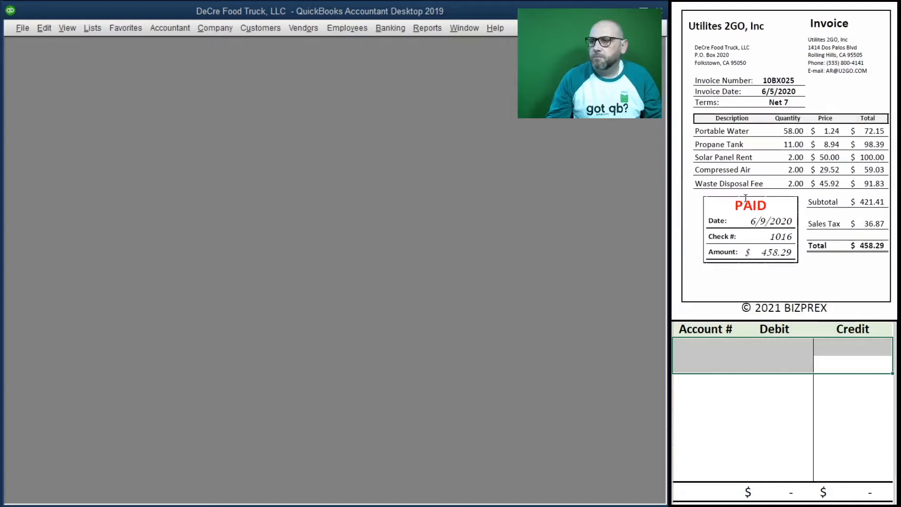
left_click(390, 28)
left_click(386, 42)
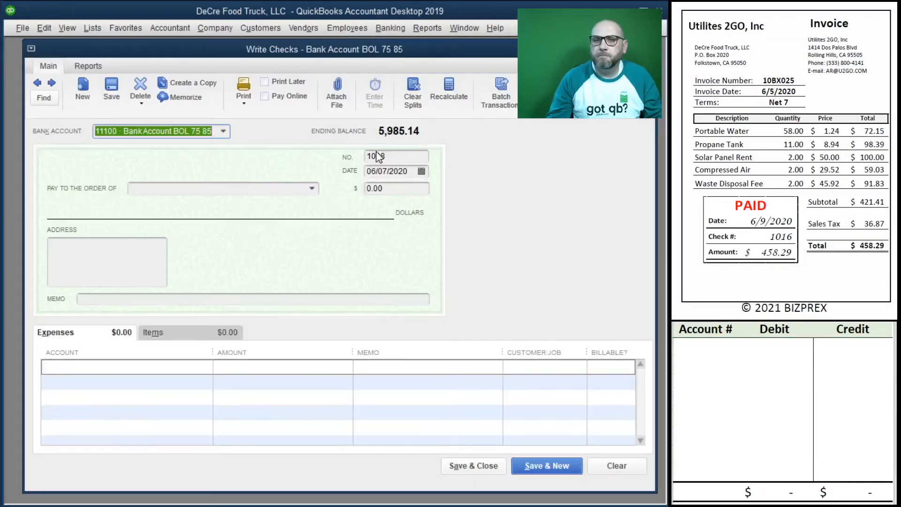
left_click(265, 83)
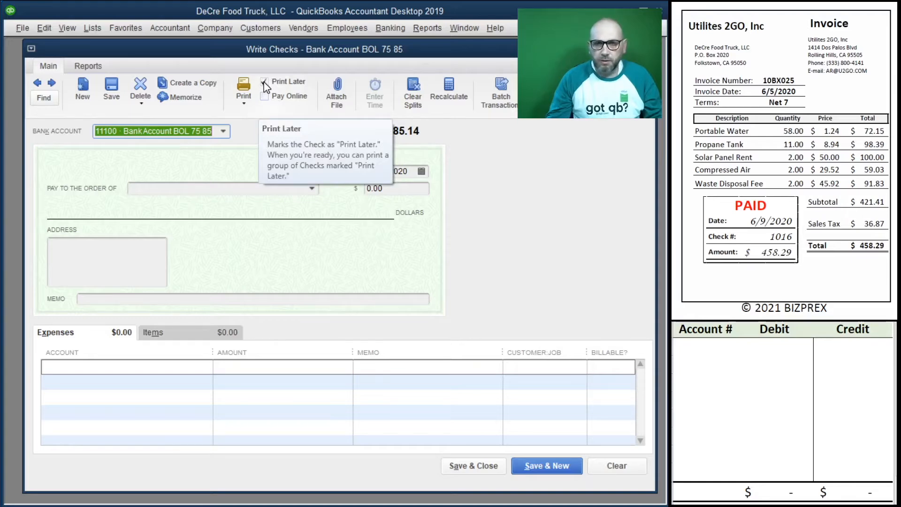
left_click(264, 83)
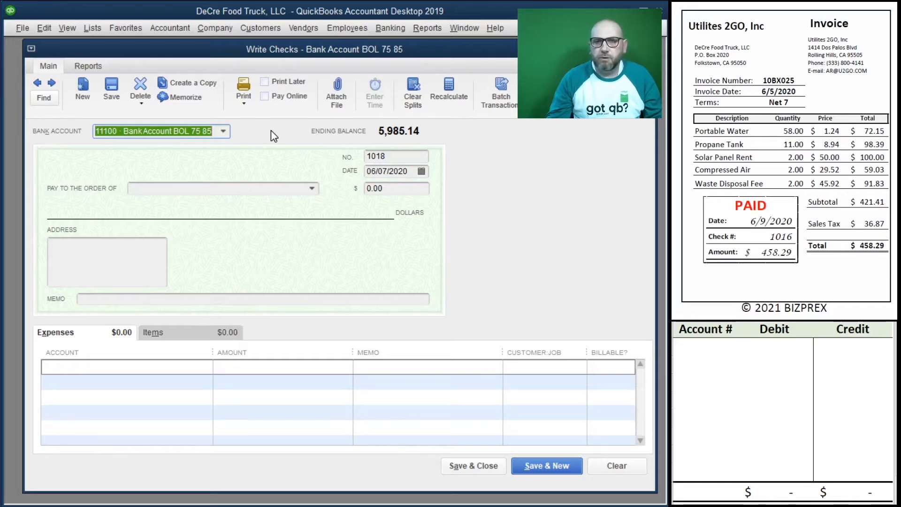
- Set the check number to 1016 and the check date to 06/09/2020
key("Tab")
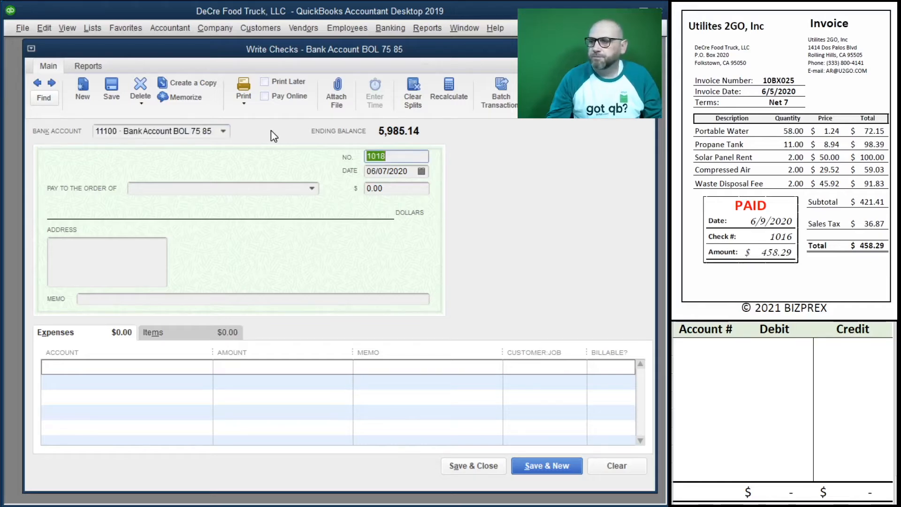
type("1016")
key("Tab")
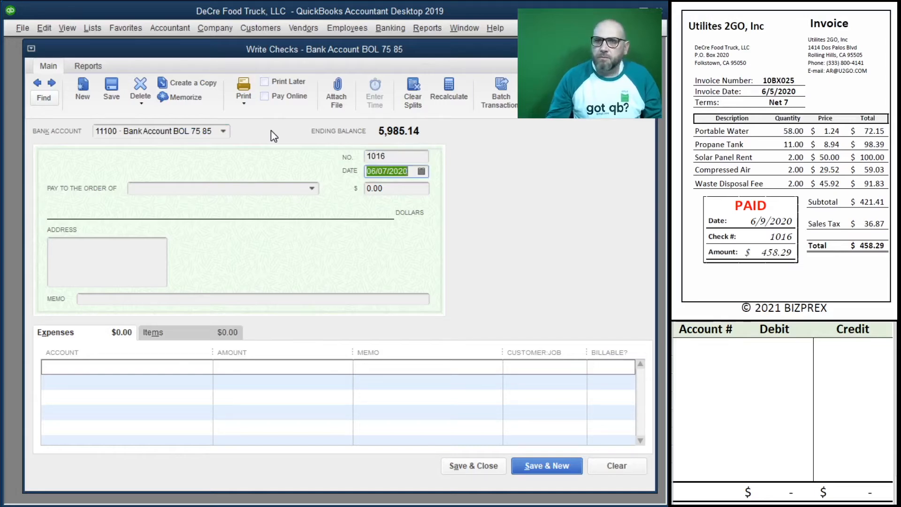
type("6")
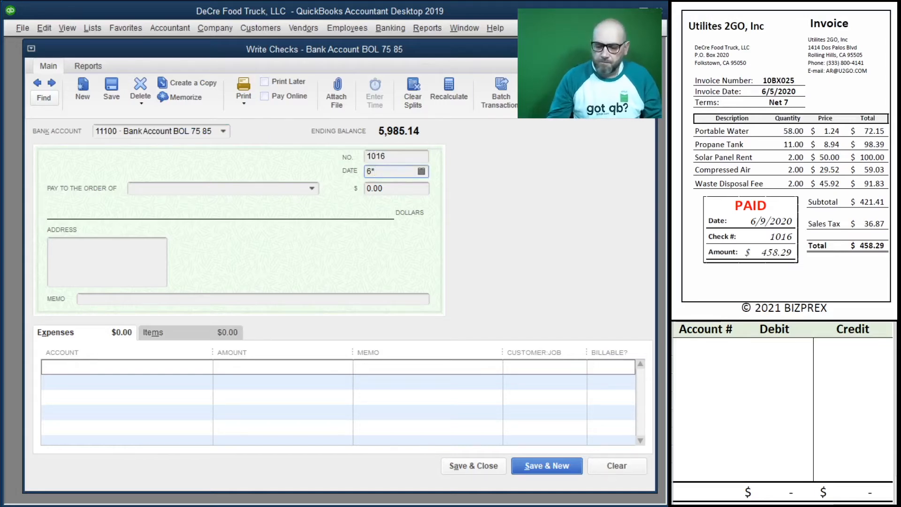
type("/")
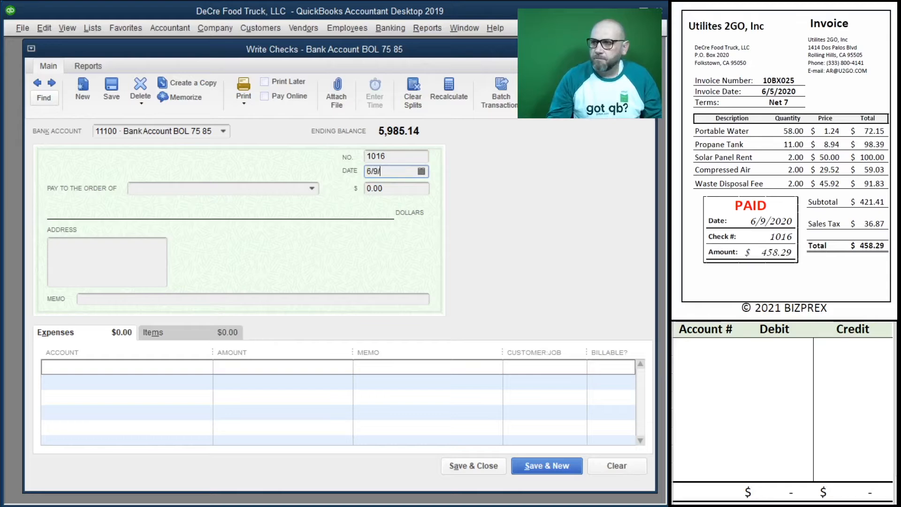
type("09/2020")
key("Tab")
- Make the check out to Utilities 2Go, Inc for 458.29 with invoice number 10BX025 as its memo
type("ut")
key("Tab")
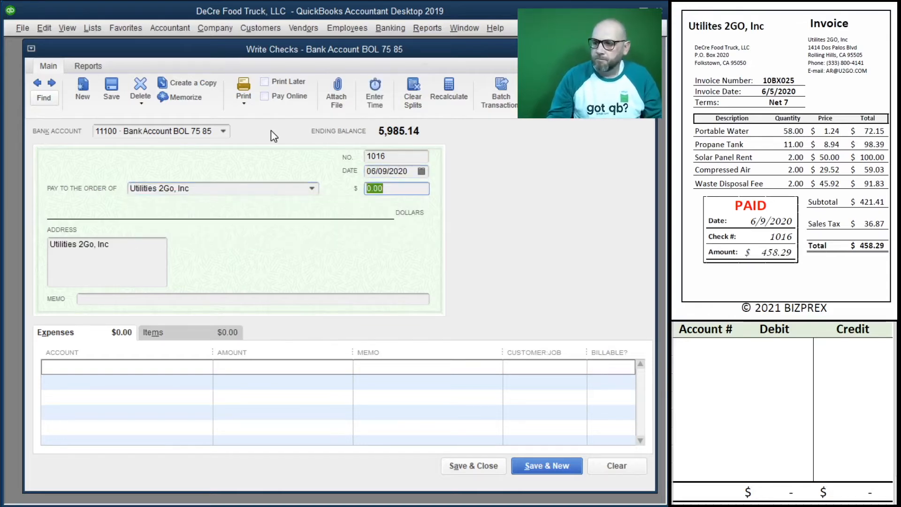
type("45")
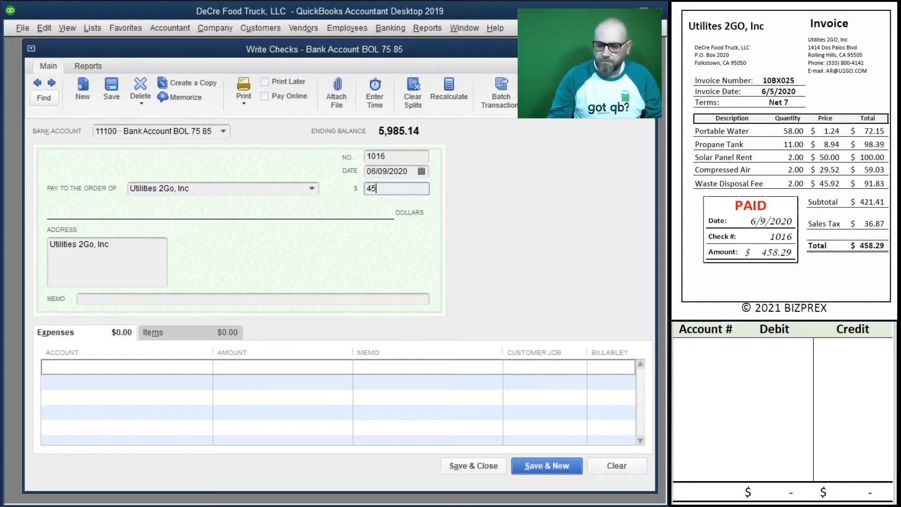
type("9.2")
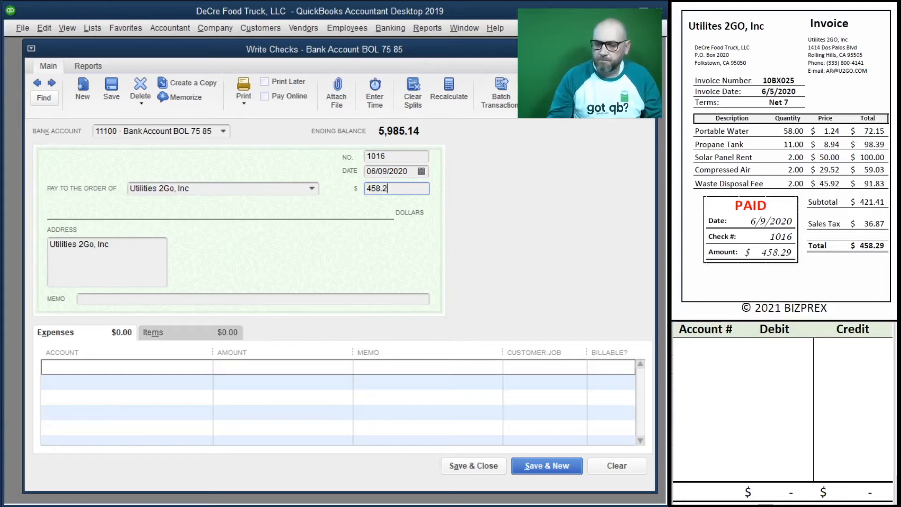
type("9")
key("Tab")
key("Tab")
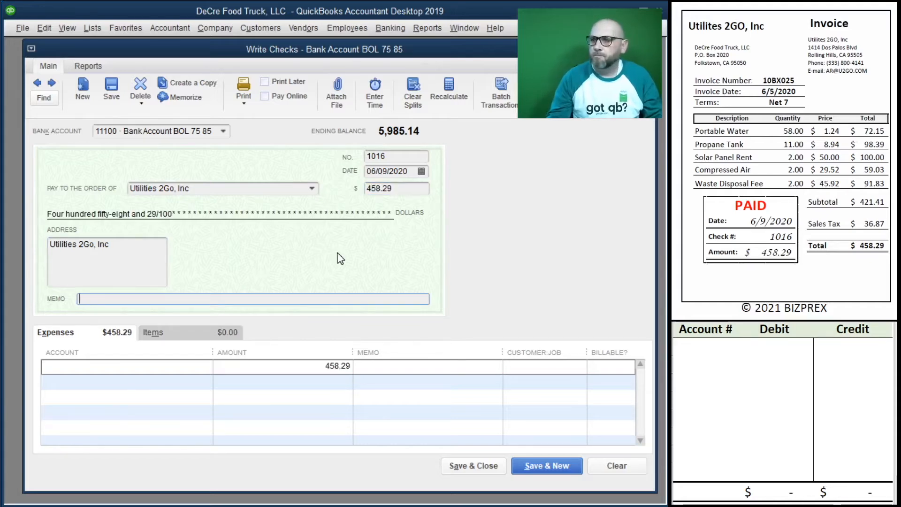
type("10BX025")
key("Tab")
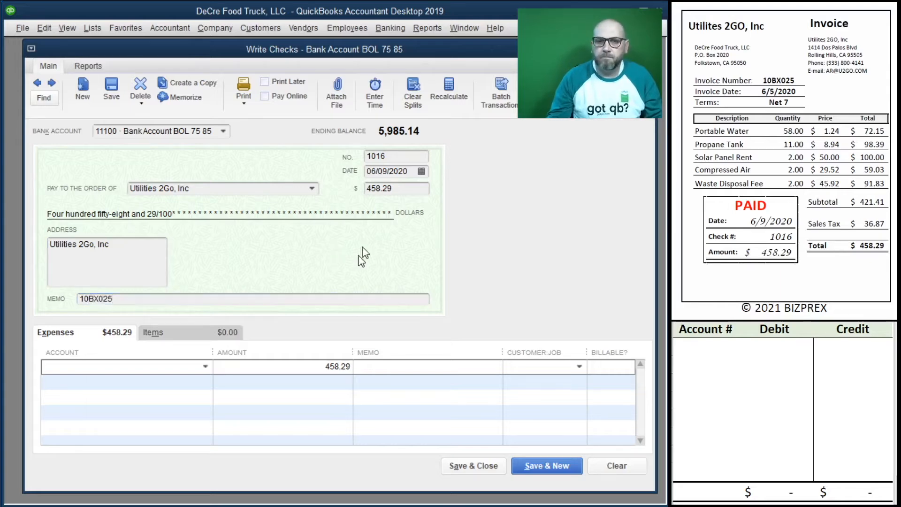
- Assign the 458.29 expense line to account 63100 Utilities and copy the check's memo into the line's memo
type("Ut")
key("Tab")
left_click_drag(128, 297, 40, 297)
key("ctrl+c")
left_click(397, 366)
key("ctrl+v")
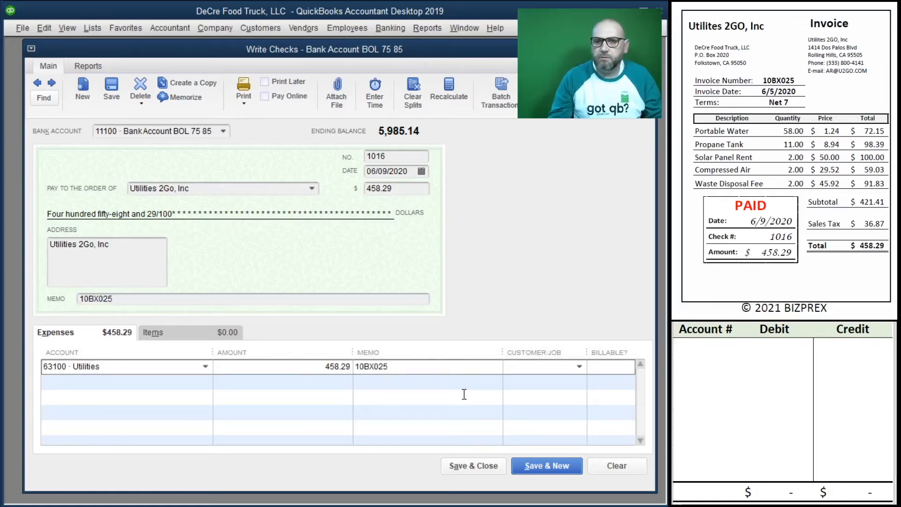
key("Tab")
key("Tab")
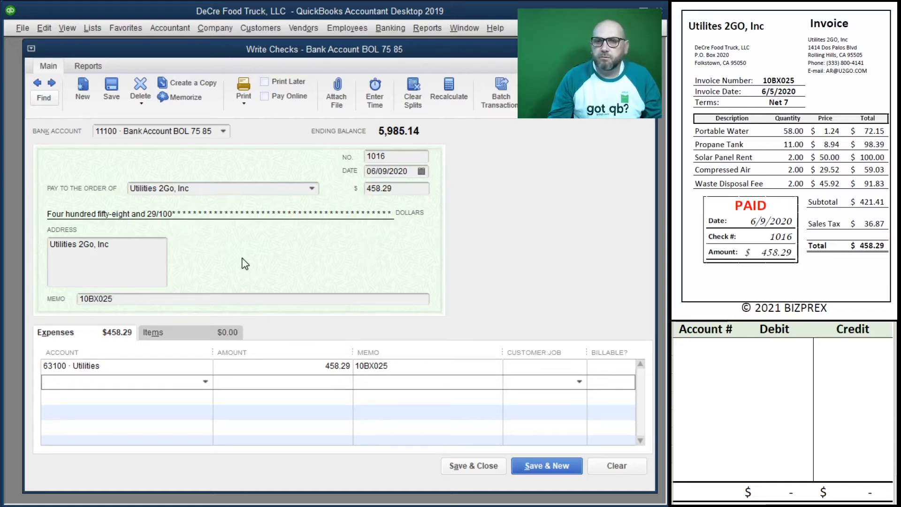
- Record a 458.29 credit to account 11100 on the first row of the debit and credit worksheet
left_click(694, 344)
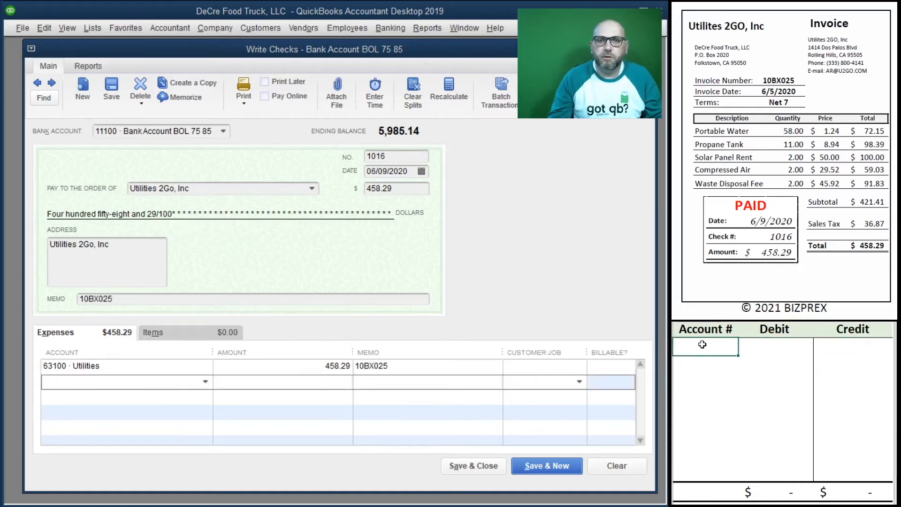
type("11100")
key("Tab")
key("Tab")
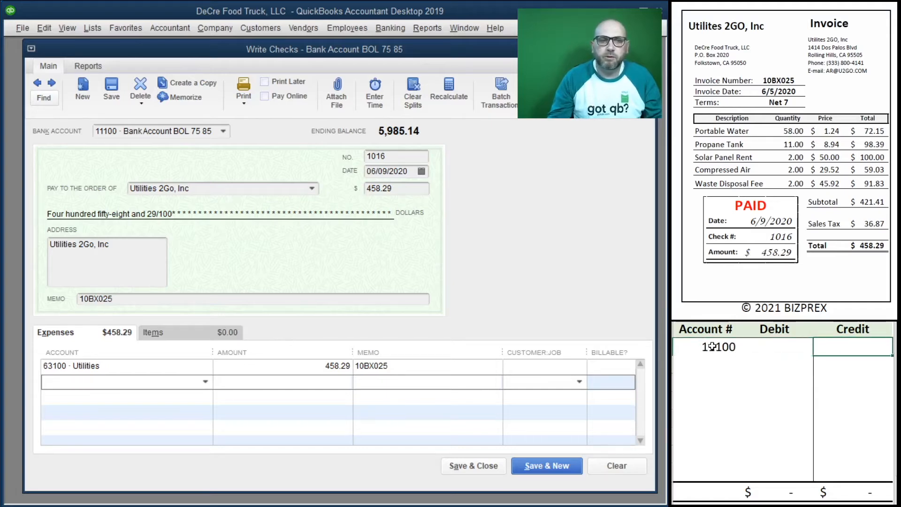
type("458")
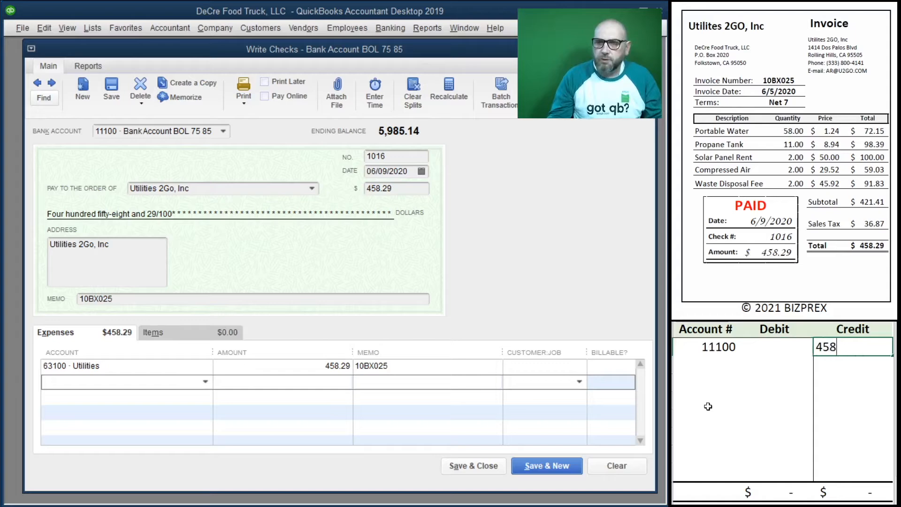
type(".29")
key("Return")
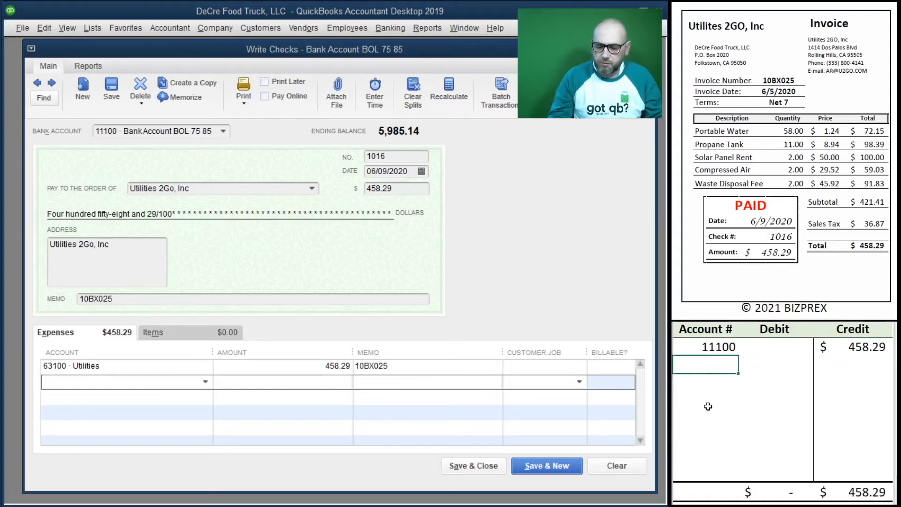
- Record the matching 458.29 debit to account 63100 on the worksheet's second row
type("63100")
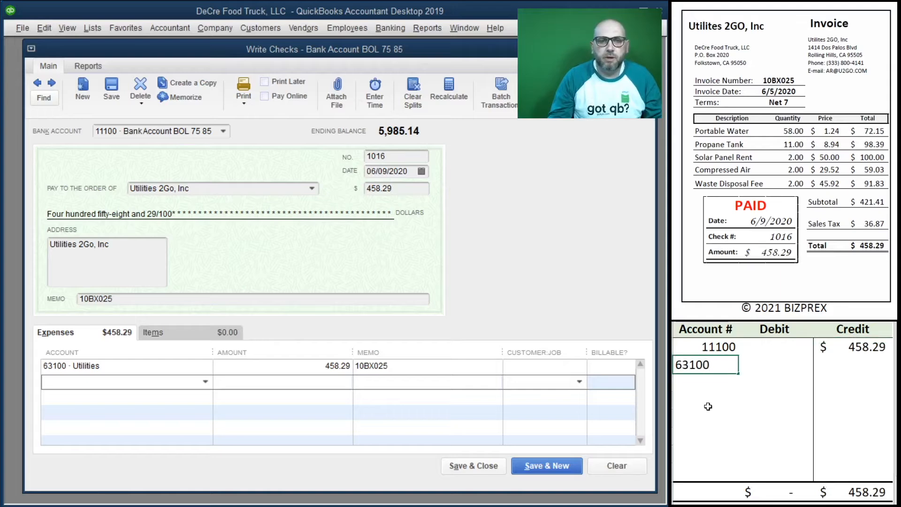
key("Tab")
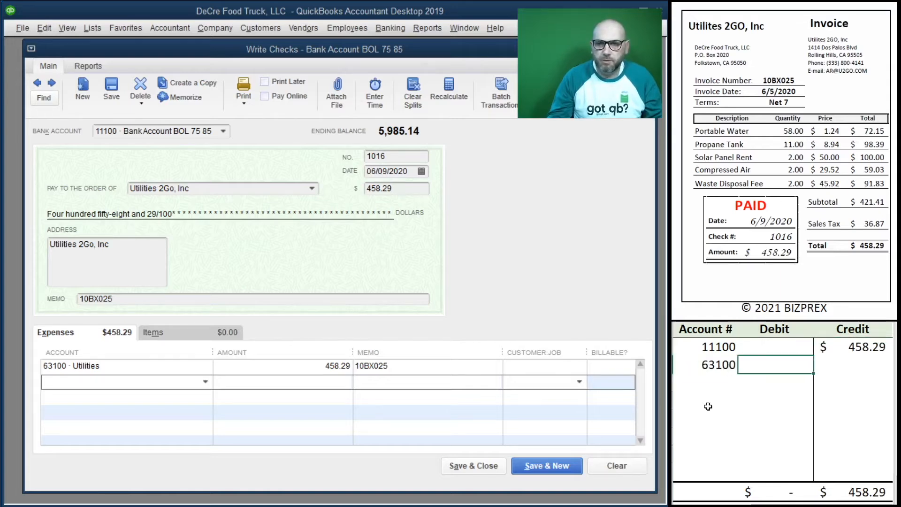
type("458.29")
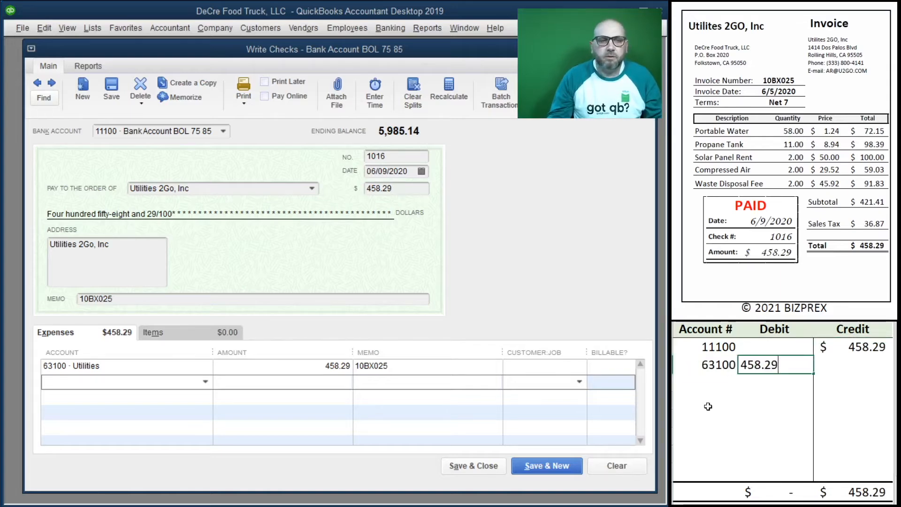
key("Return")
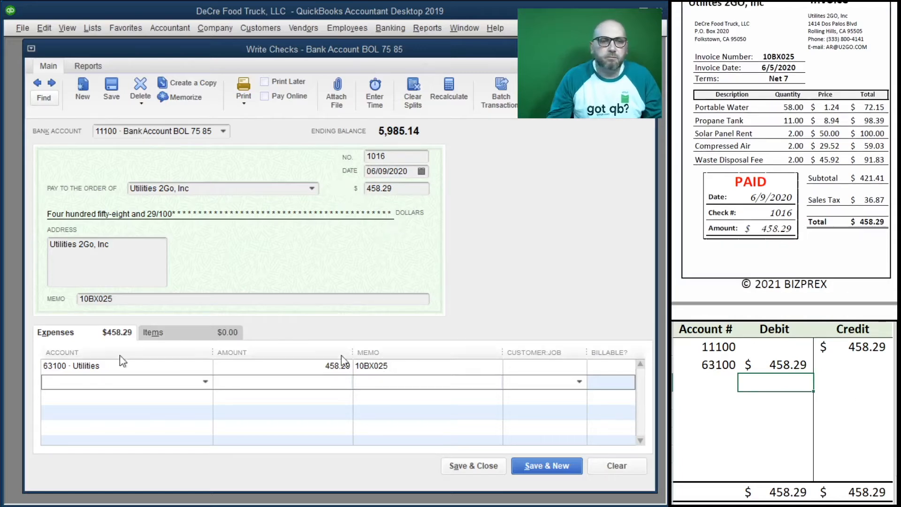
- Save the Utilities 2Go check and start a new one, and clear its entries from the debit and credit worksheet
left_click(537, 467)
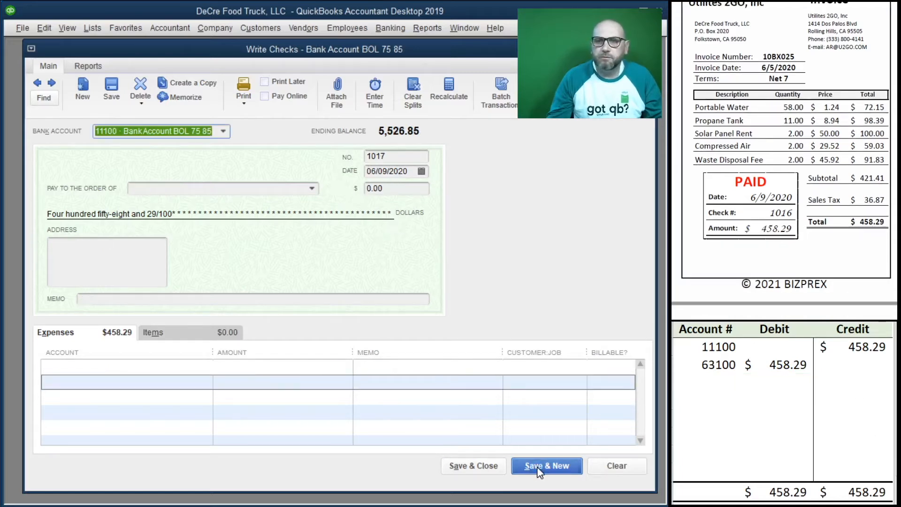
left_click(806, 364)
left_click_drag(806, 364, 704, 347)
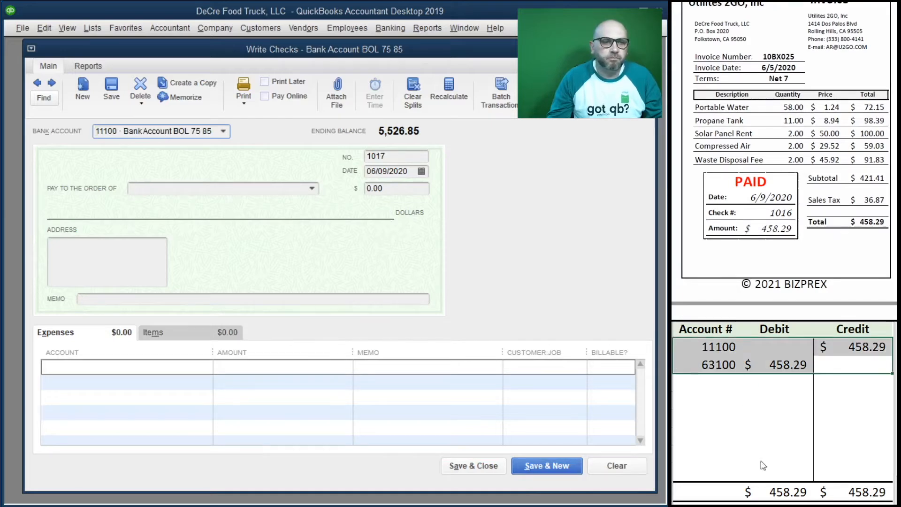
key("Delete")
- Set the new check's number to 1018 and its payee to Big Lease Co, LLC
scroll(786, 184, "down", 6)
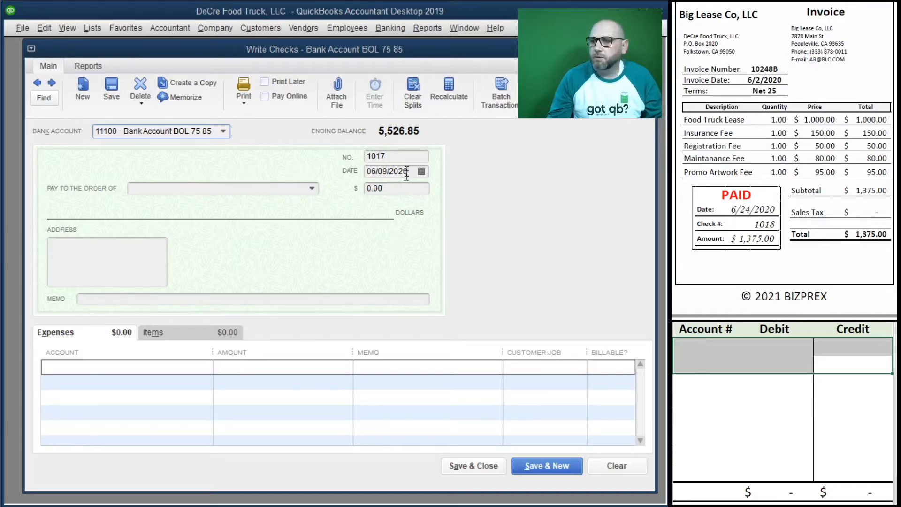
double_click(397, 156)
type("1")
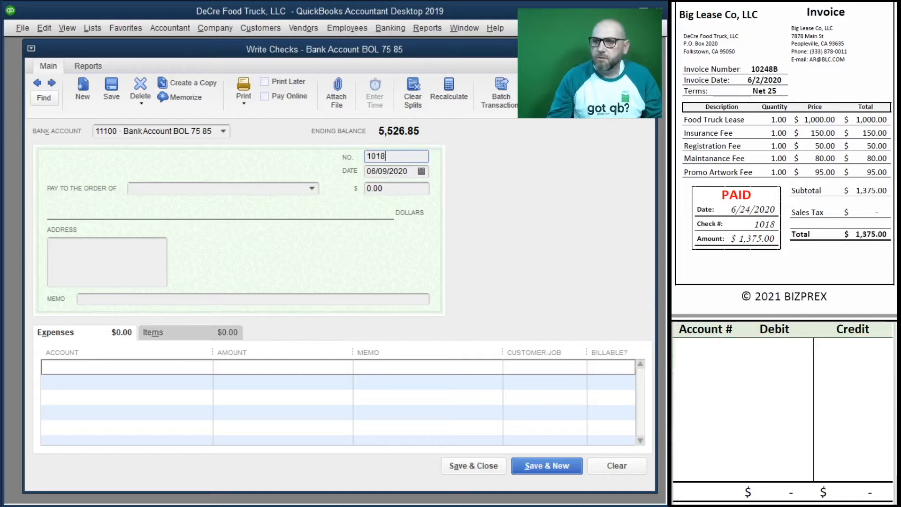
key("Tab")
key("Tab")
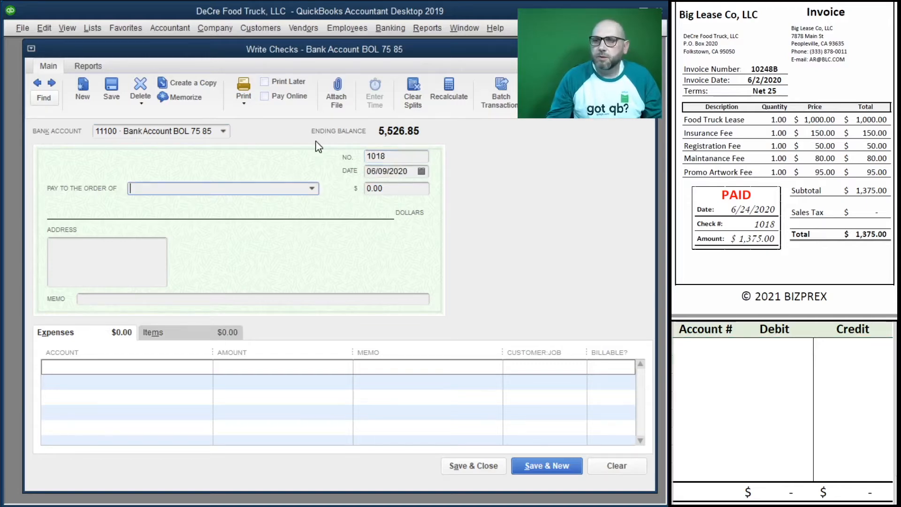
type("Big Lease Co, LLC")
key("Tab")
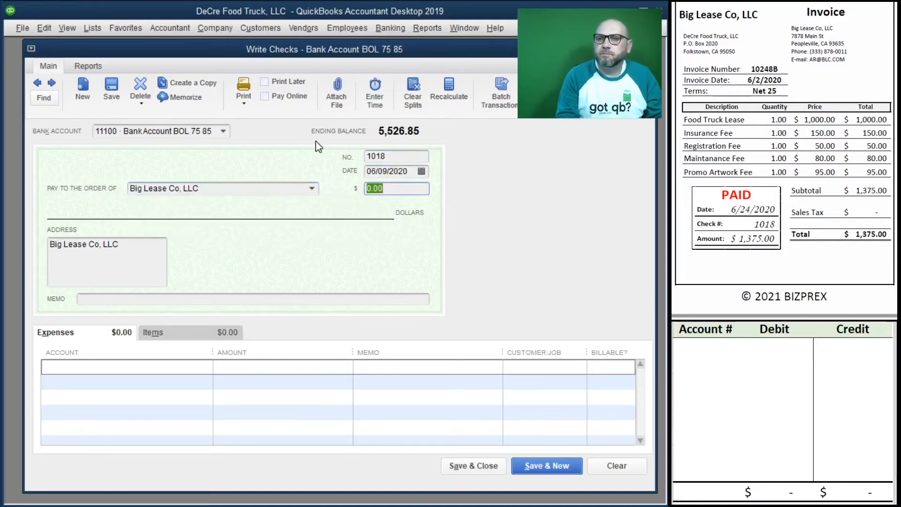
- Set the Big Lease check's amount to 1,375.00 and its memo to invoice number 10248B
type("1,")
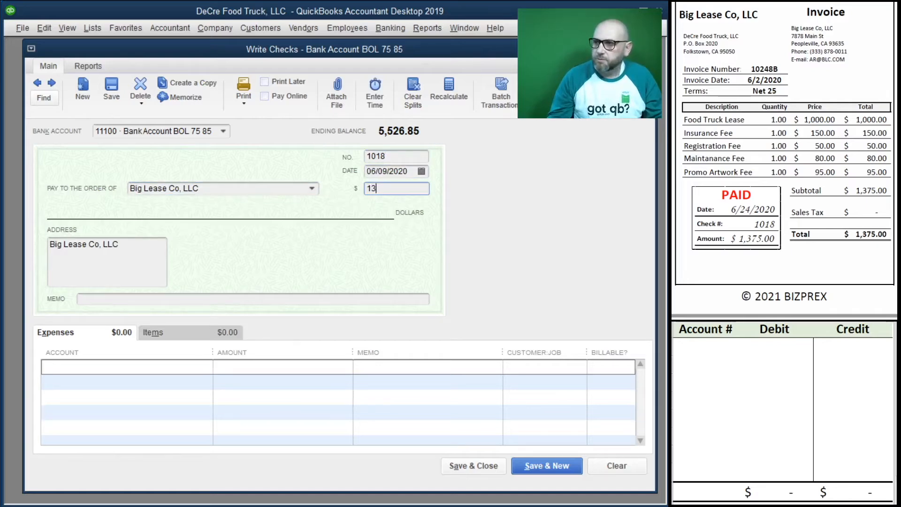
type("375.00")
key("Tab")
key("Tab")
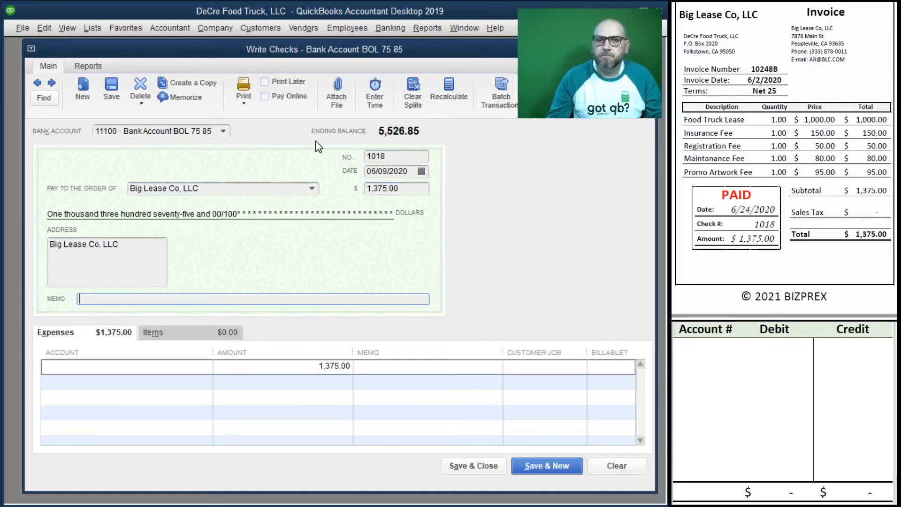
type("102")
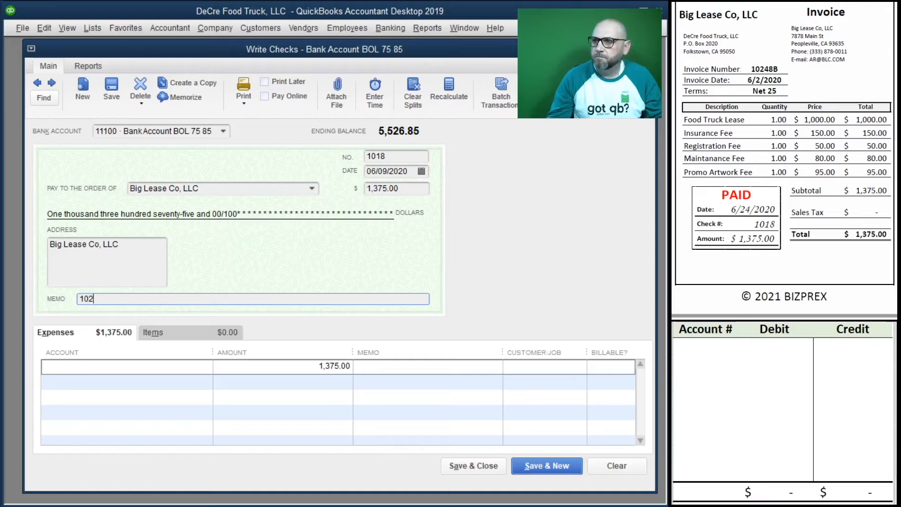
type("48B")
key("Tab")
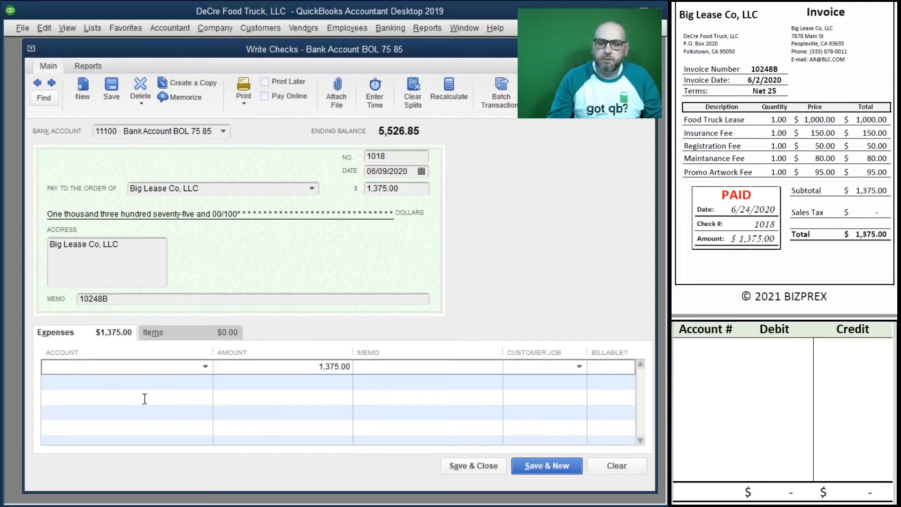
- Assign 1,000.00 of the check to account 62300 Rent - Vehicles, machinery, etc on the first expense line
type("Re")
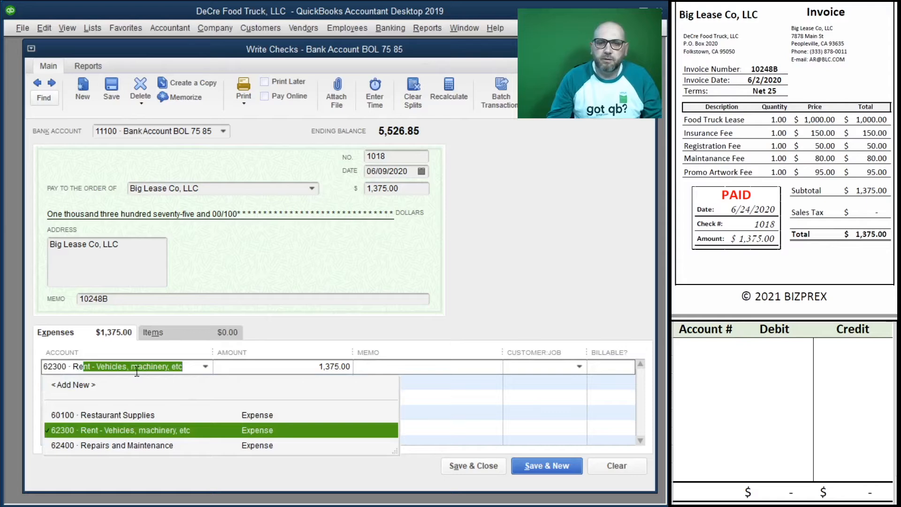
key("Tab")
type("1")
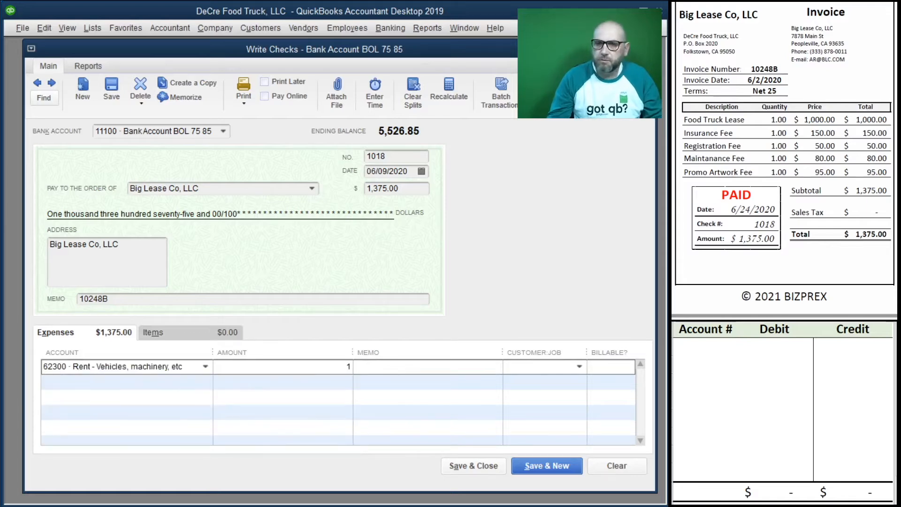
key("Tab")
key("Tab")
key("Tab")
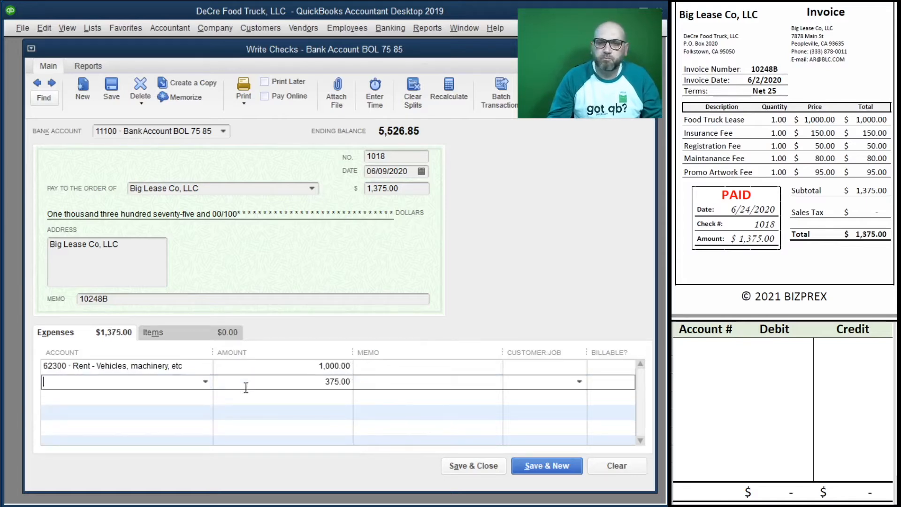
- Add a second expense line of 150.00 for the insurance fee under account 63300 Insurance Expense
type("63300 · Ins")
key("Tab")
type("150")
key("Tab")
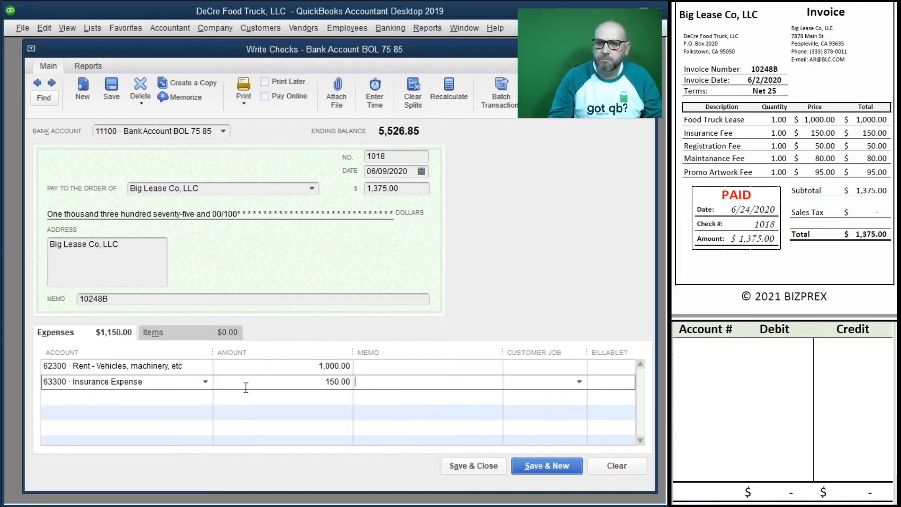
key("Tab")
key("Tab")
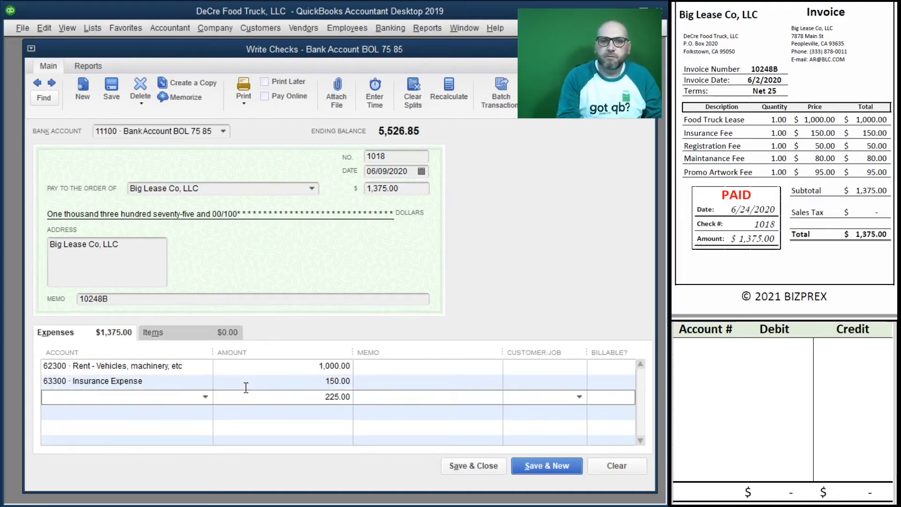
- Add a third expense line of 50.00 for the registration fee under account 62800 Dues and Subscriptions
type("62800 · Dues and Subscriptions")
key("Tab")
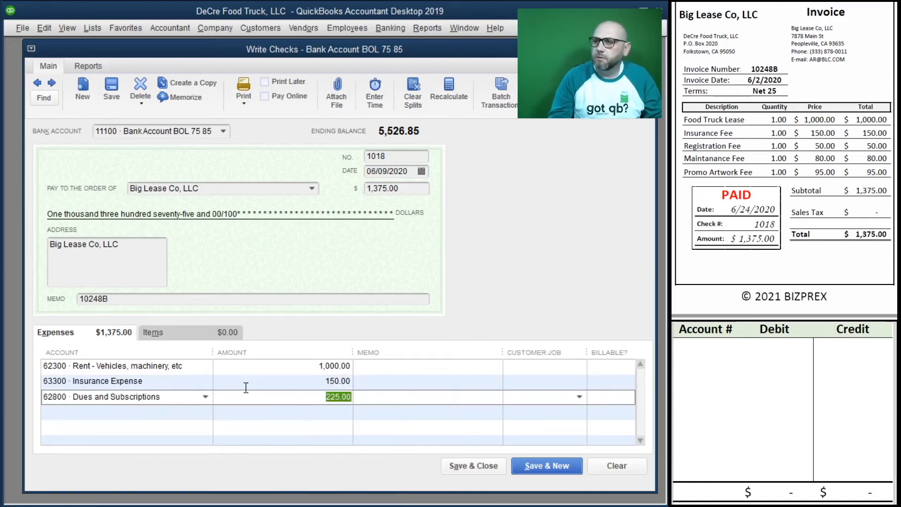
type("50")
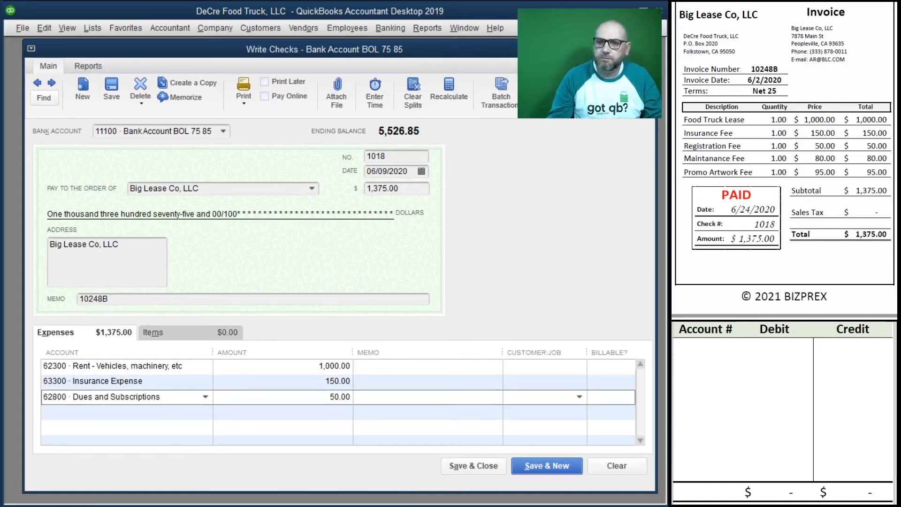
key("Tab")
key("Tab")
key("Tab")
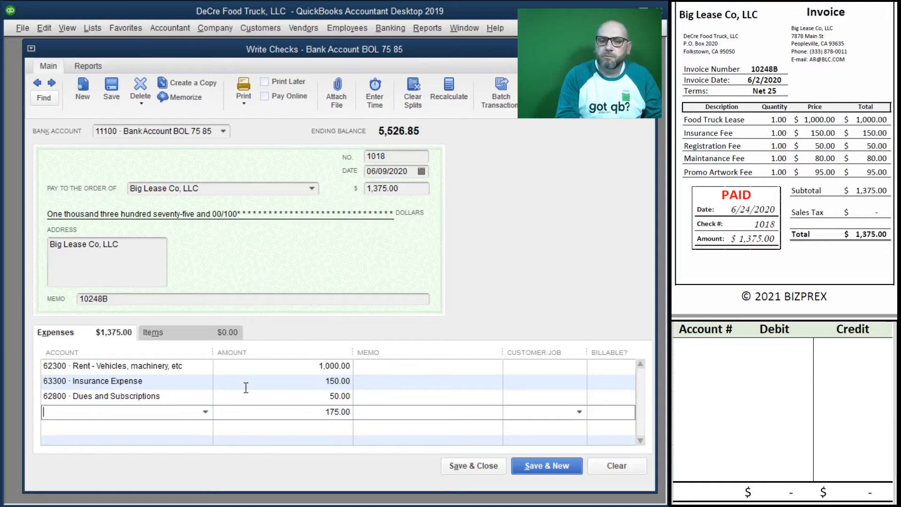
- Add a fourth expense line of 80.00 for the maintenance fee under account 62400 Repairs and Maintenance
type("62400 · Repairs and Maintenance")
key("Tab")
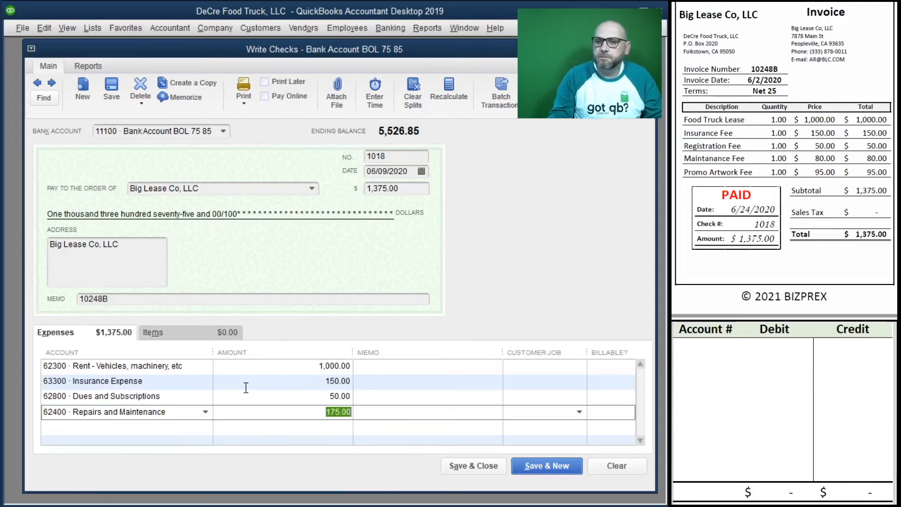
type("80")
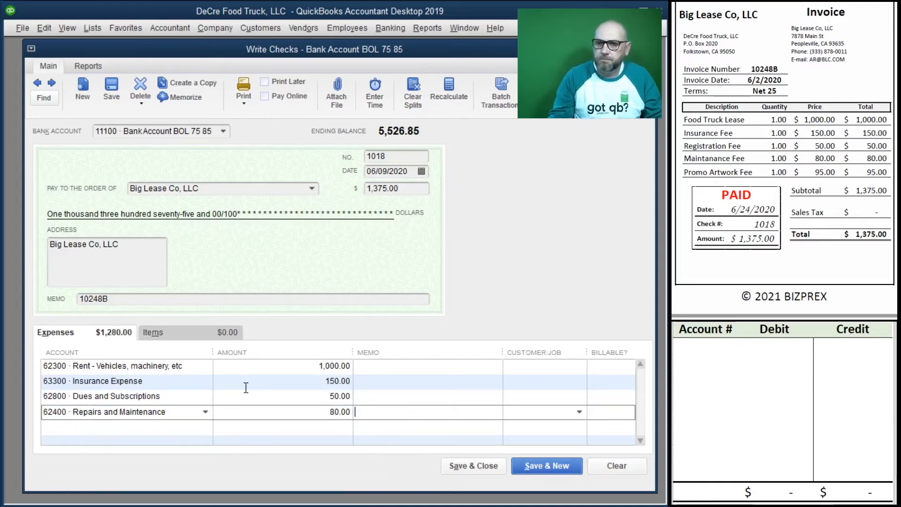
- Add a fifth expense line of 95.00 for the promo artwork fee under account 62100 Advertising and Promotion
key("Tab")
key("Tab")
key("Tab")
type("62100")
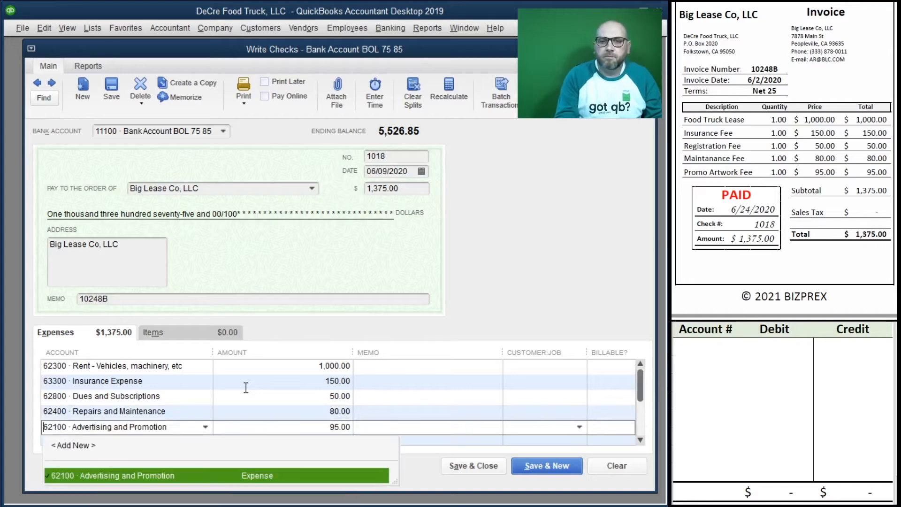
key("Tab")
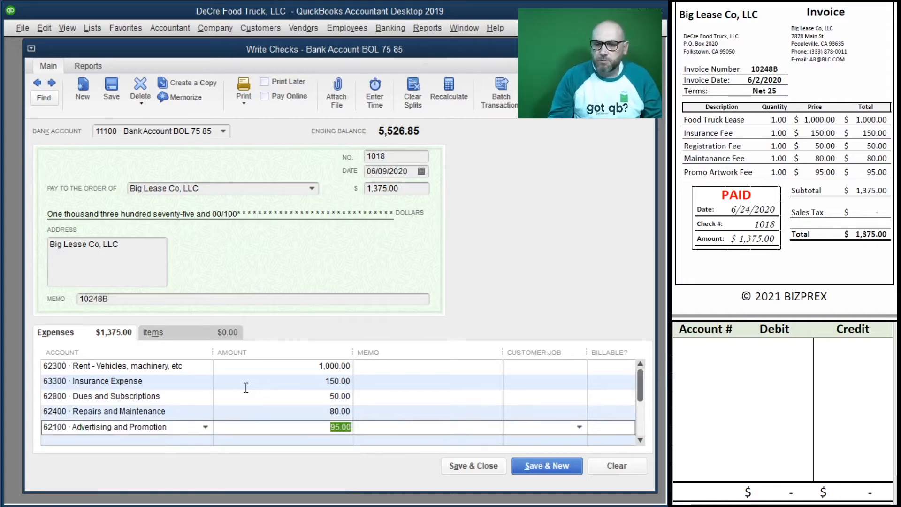
- Copy the check's memo 10248B into the memo of all five expense lines
left_click_drag(134, 296, 68, 293)
key("ctrl+c")
left_click(398, 367)
key("ctrl+v")
key("Down")
key("ctrl+v")
key("Down")
key("ctrl+v")
key("Down")
key("ctrl+v")
key("Down")
key("ctrl+v")
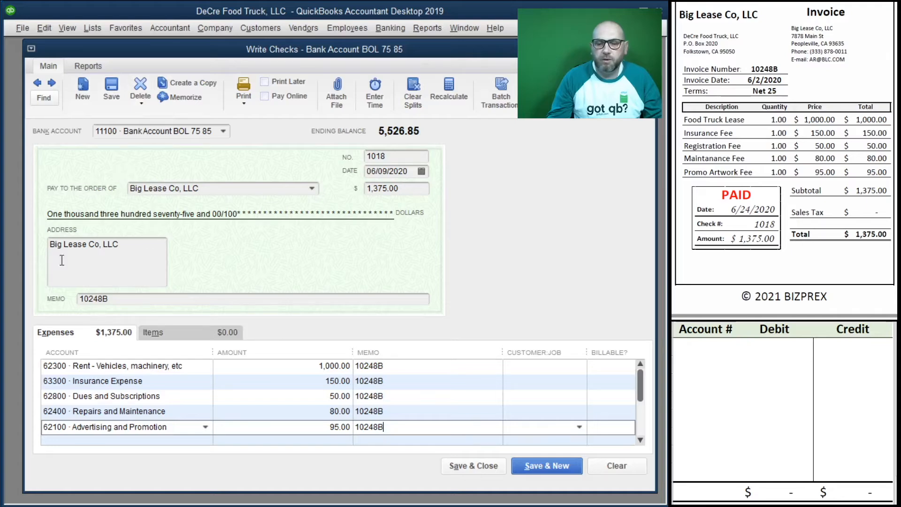
- In the debit and credit worksheet, enter account 11100 with a credit of 1,375.00
left_click(706, 347)
type("111000")
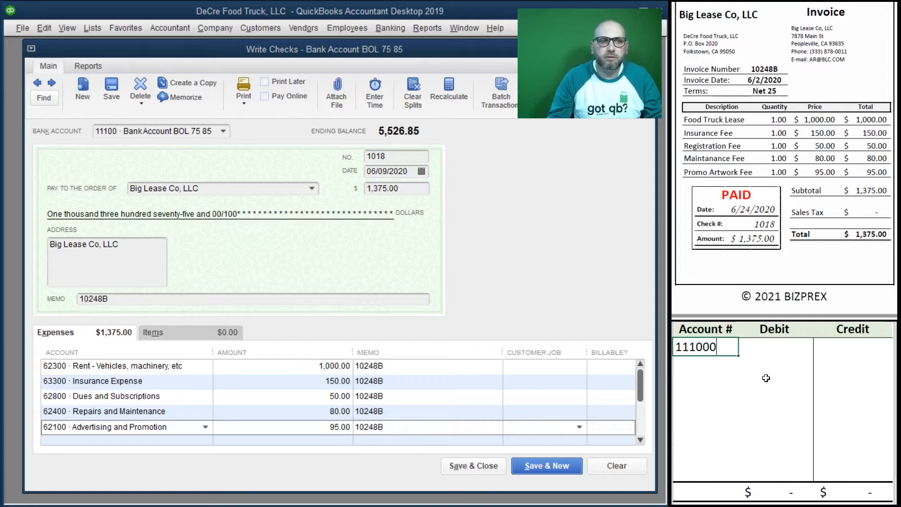
key("BackSpace")
key("Tab")
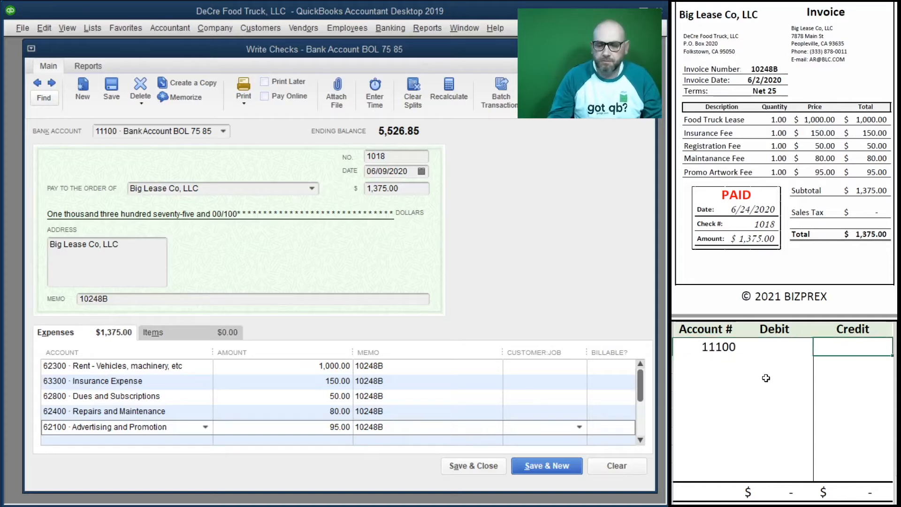
type("1,375")
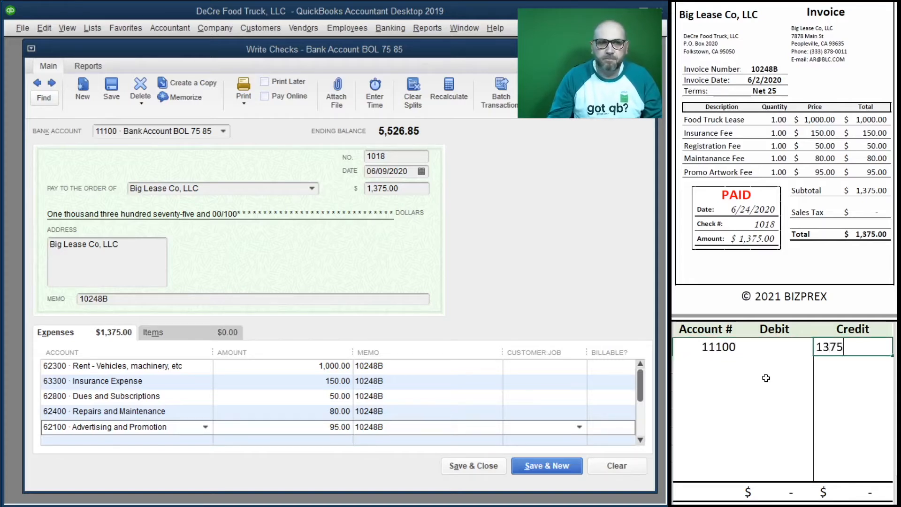
key("Return")
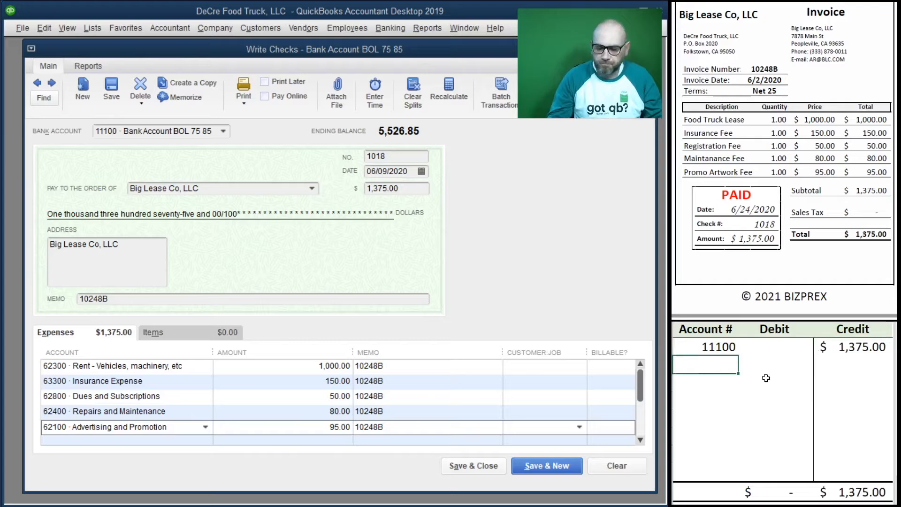
- Add worksheet debits of 1,000.00 to account 62300 and 150.00 to account 63300
type("62300")
key("Tab")
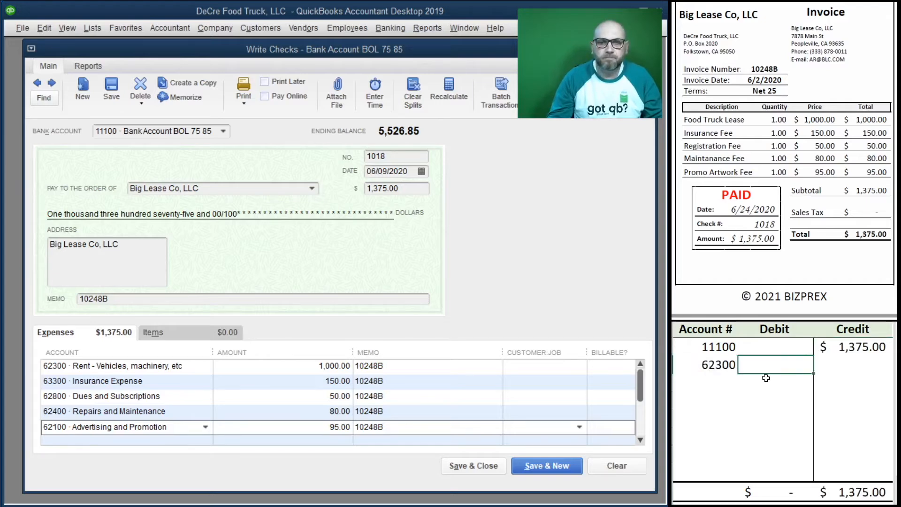
type("1000")
key("Return")
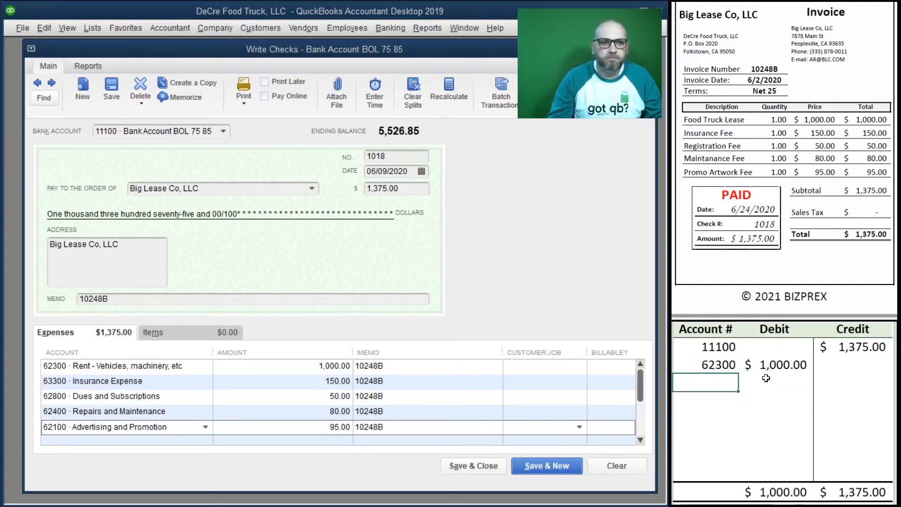
type("63300")
key("Tab")
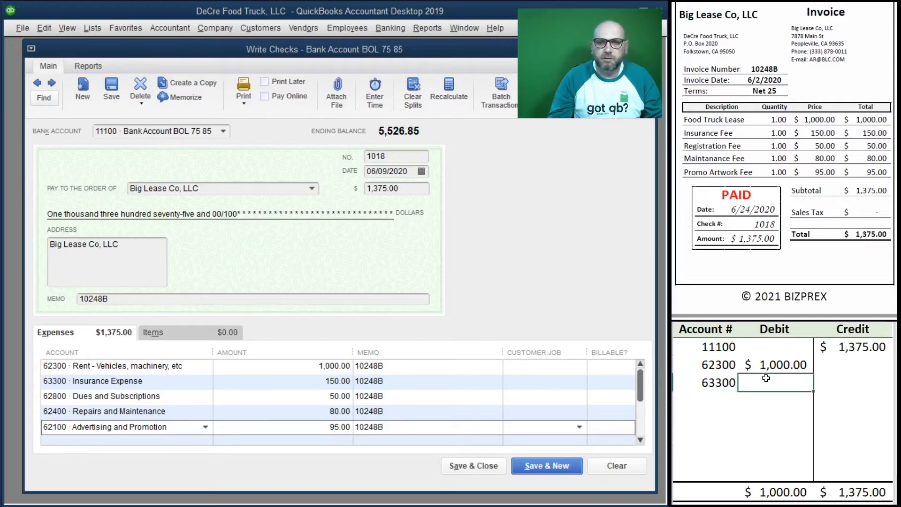
type("150")
key("Return")
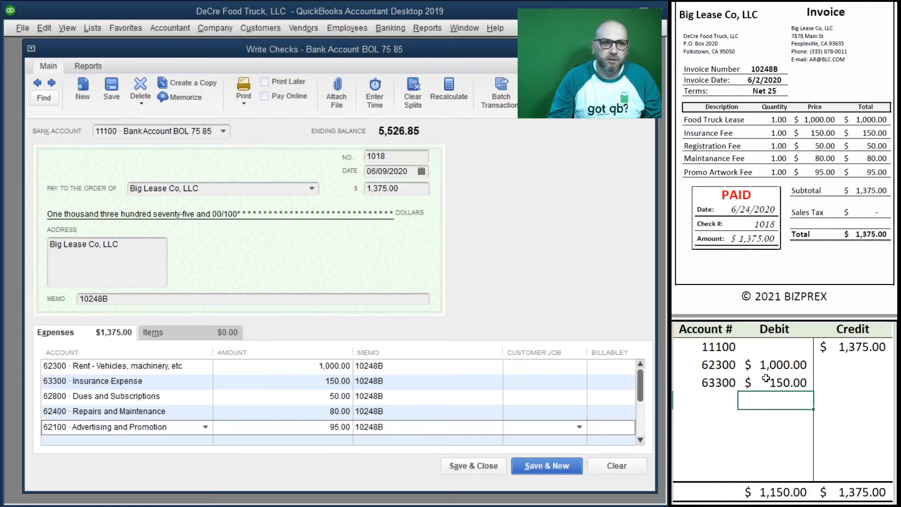
- Add a worksheet debit of 50.00 to account 62800 on the next free row
key("Left")
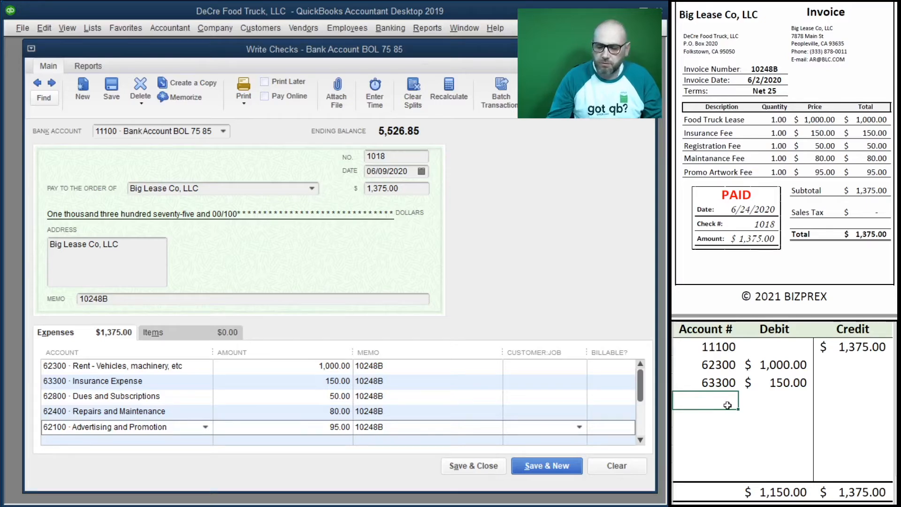
type("62800")
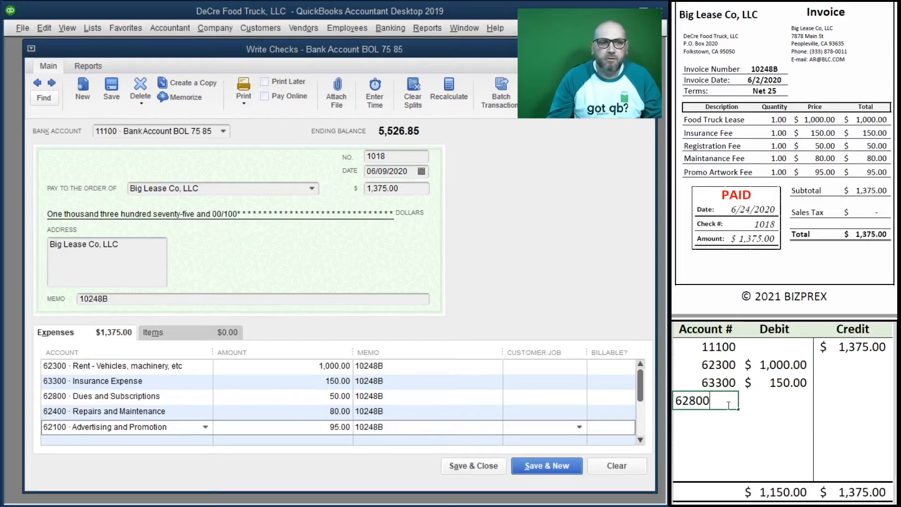
key("Return")
key("Tab")
type("50")
key("Return")
- Add a worksheet debit of 80.00 to account 62400 below the 62800 entry
type("24")
key("BackSpace")
key("BackSpace")
type("62400")
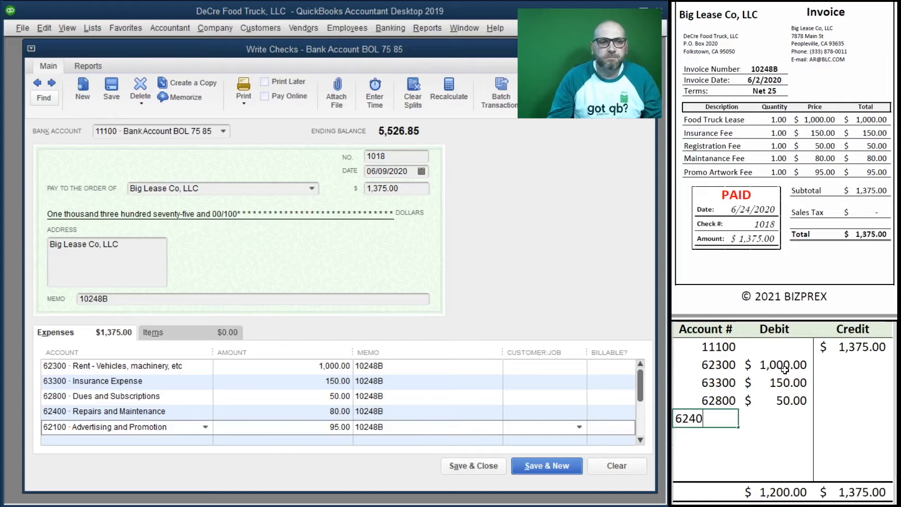
key("Tab")
type("80")
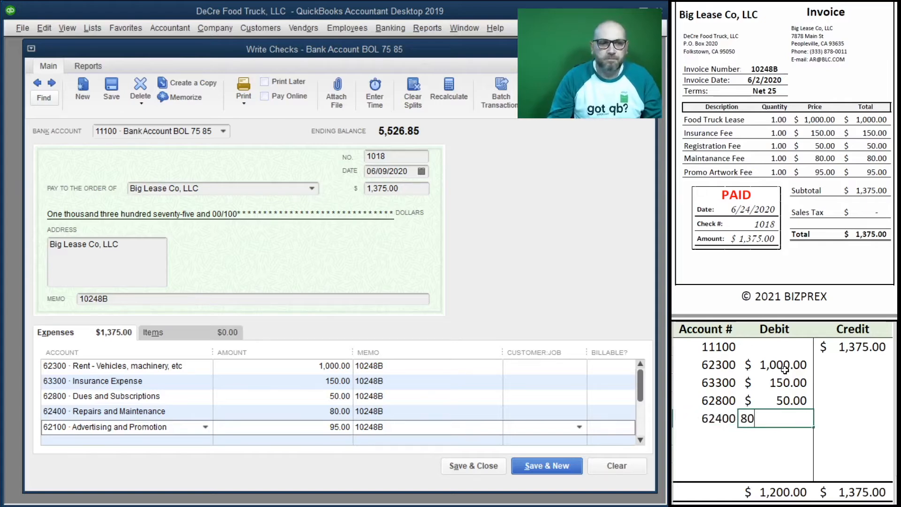
key("Return")
- Add a worksheet debit of 95.00 to account 62100 and highlight the debit and credit totals
type("62100")
key("Tab")
type("95")
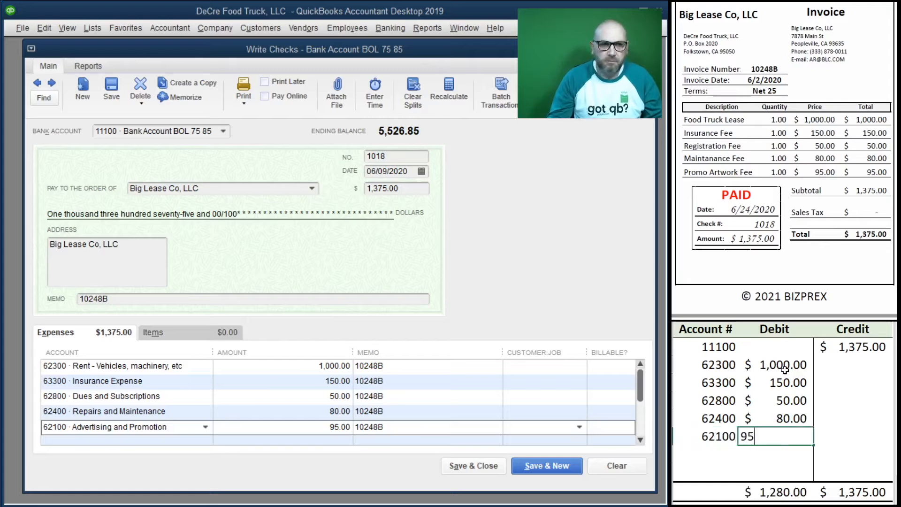
key("Return")
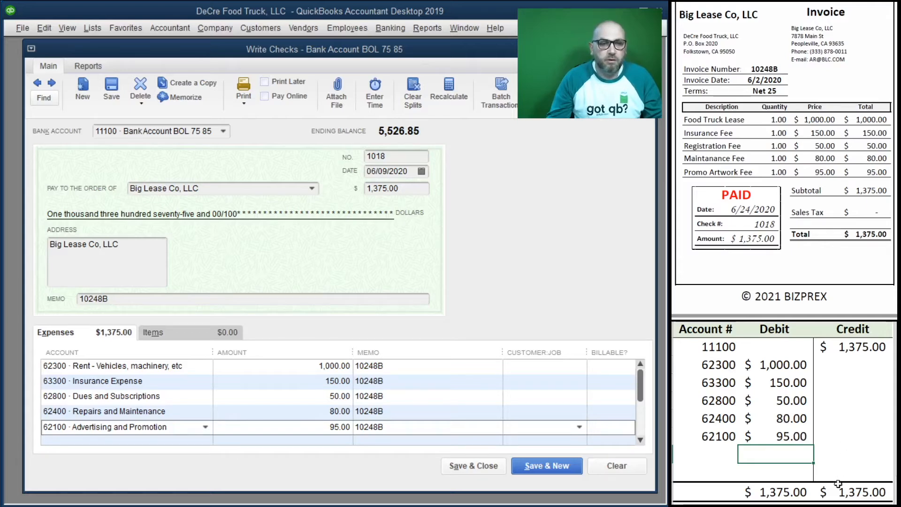
left_click_drag(859, 493, 798, 492)
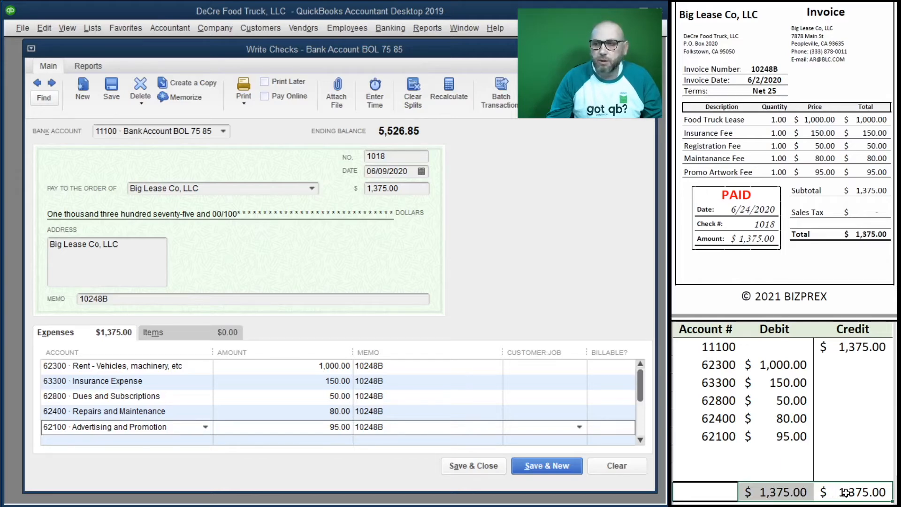
- Save and close the Big Lease Co, LLC check, turning off future check reminder messages
left_click(463, 465)
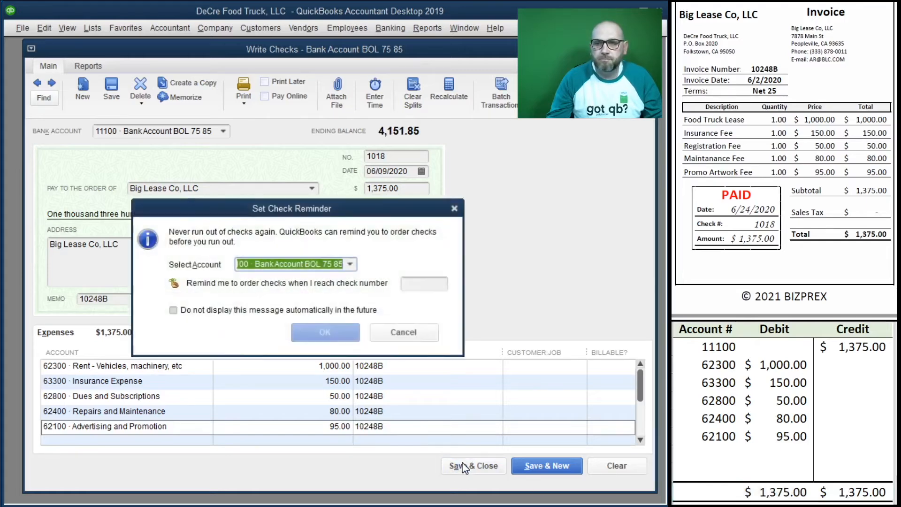
left_click(176, 311)
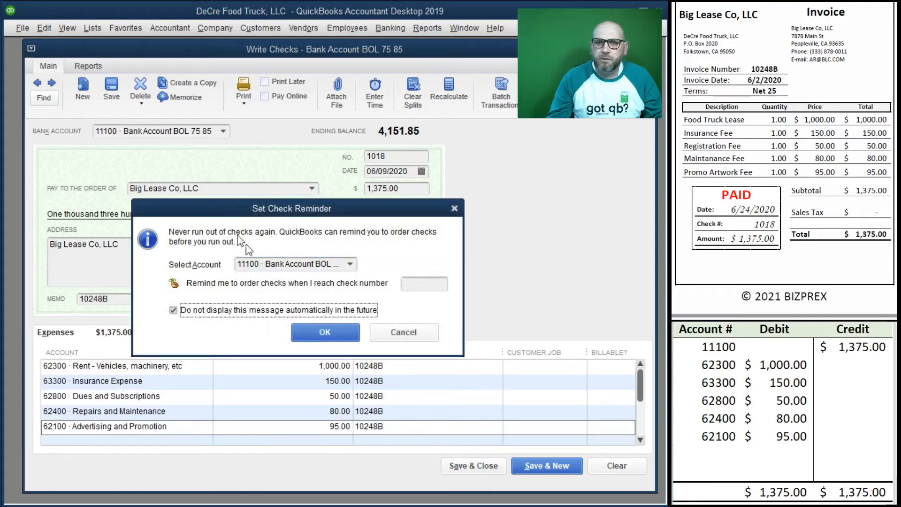
left_click(325, 331)
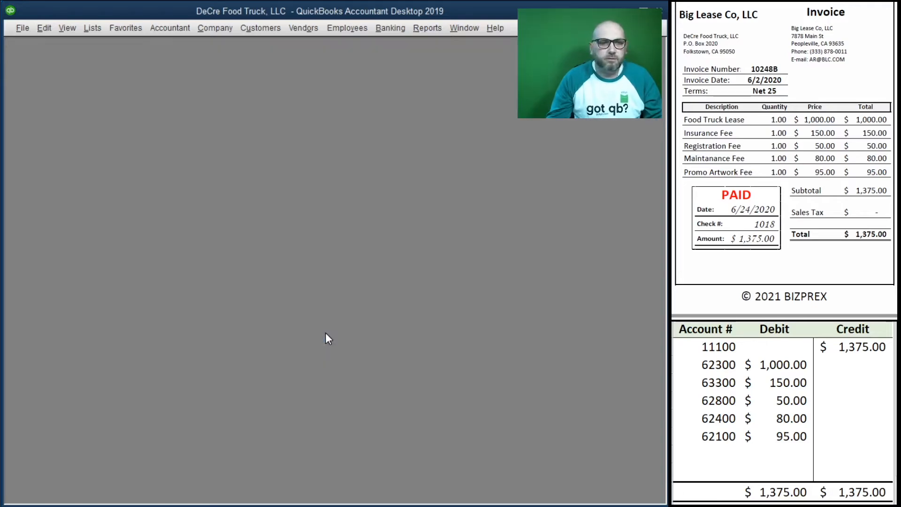
- Clear all account, debit and credit entries from the worksheet and bring up the Gas Station on Main St sale receipt
left_click_drag(852, 436, 720, 346)
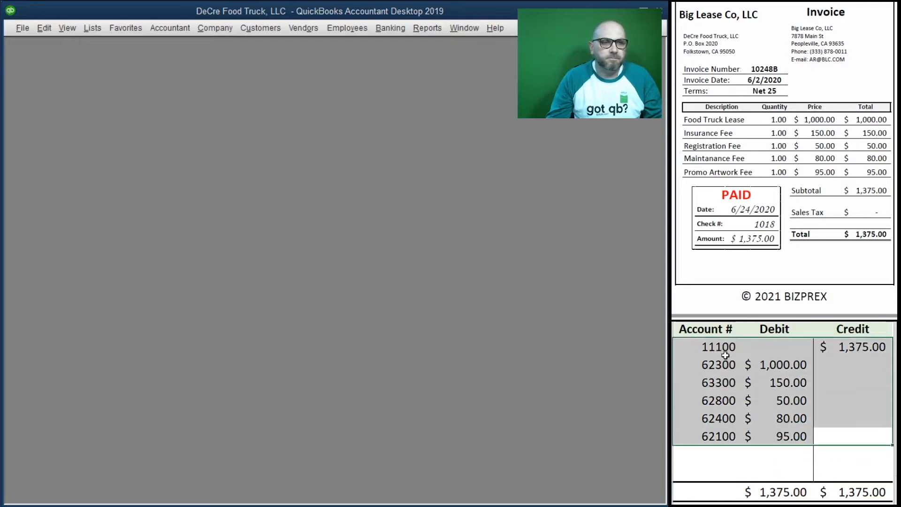
key("Delete")
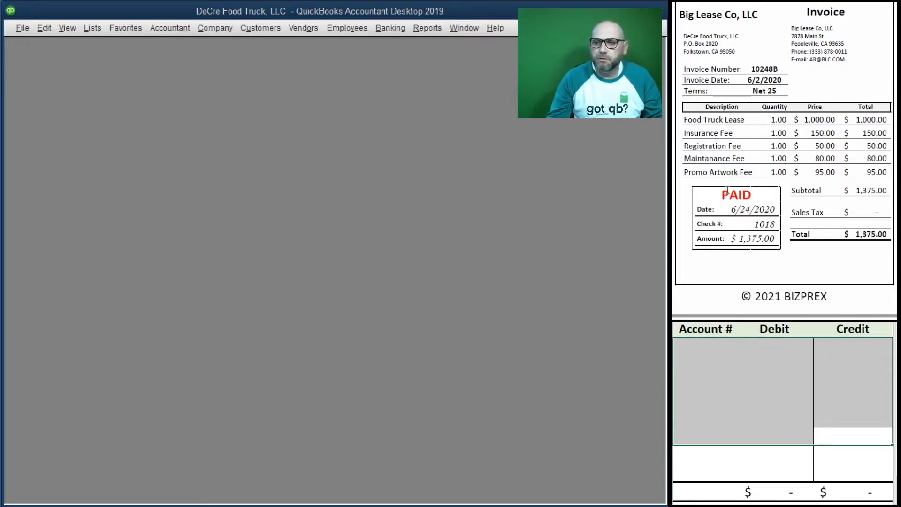
scroll(726, 189, "down", 10)
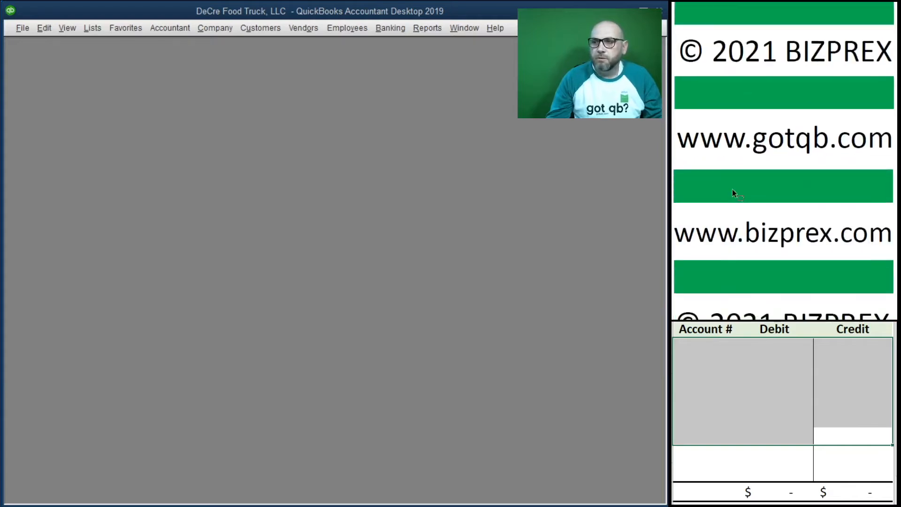
scroll(732, 190, "down", 1)
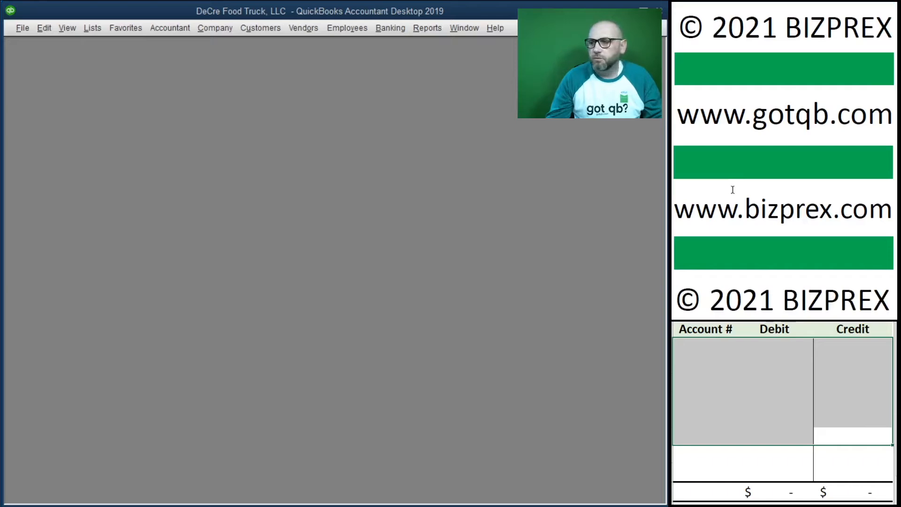
scroll(733, 190, "down", 5)
scroll(733, 189, "down", 5)
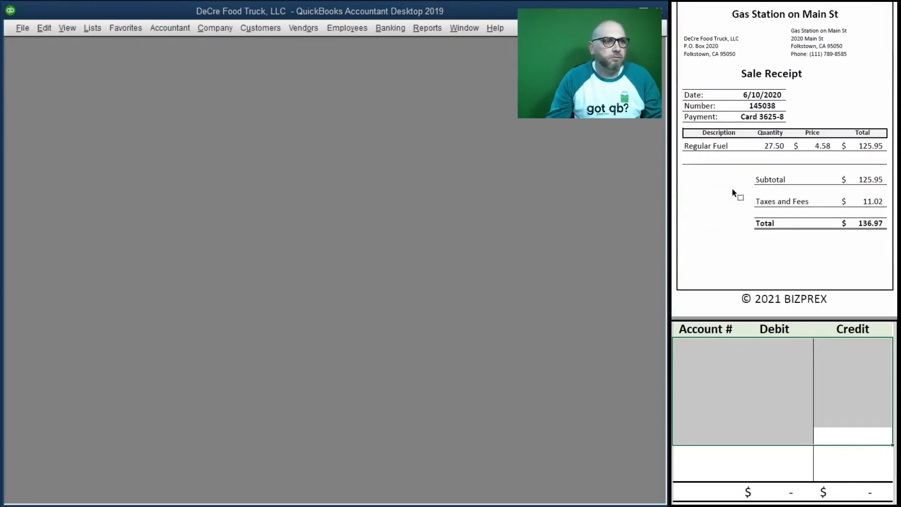
- Start a new credit card charge in QuickBooks with Gas Station on Main St as the vendor purchased from
left_click(386, 27)
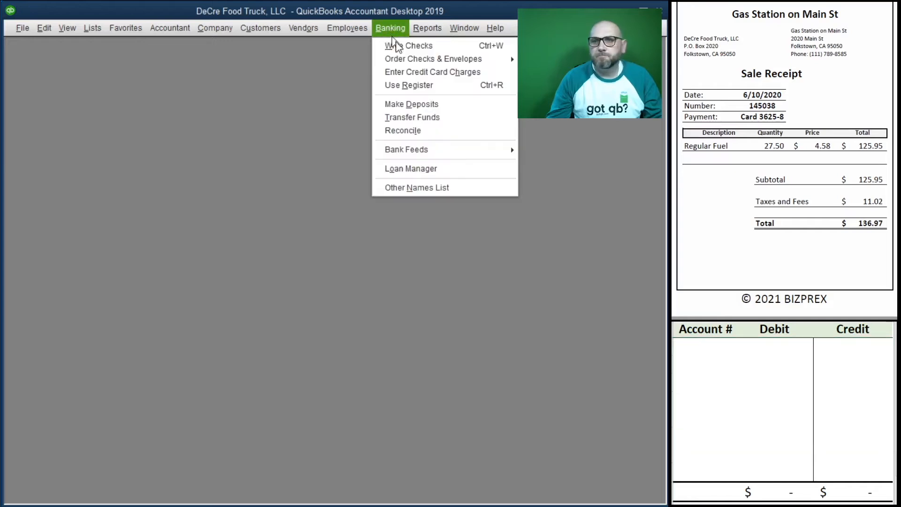
left_click(423, 69)
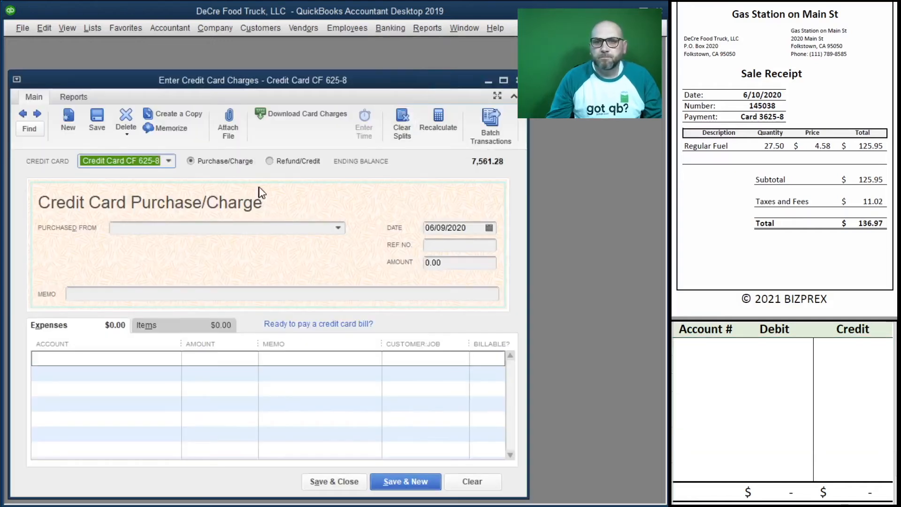
left_click(227, 227)
type("Ga")
key("Tab")
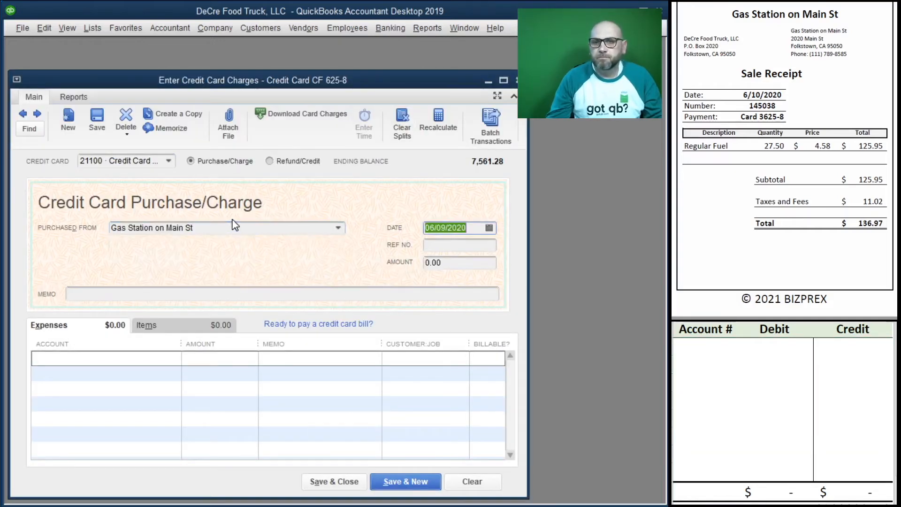
type("6/10/20")
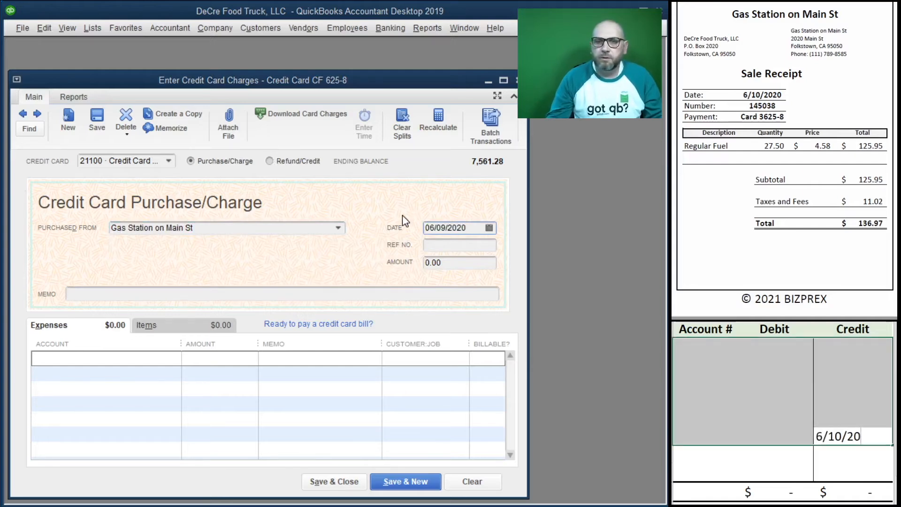
key("BackSpace")
key("BackSpace")
key("BackSpace")
key("BackSpace")
key("BackSpace")
key("BackSpace")
key("BackSpace")
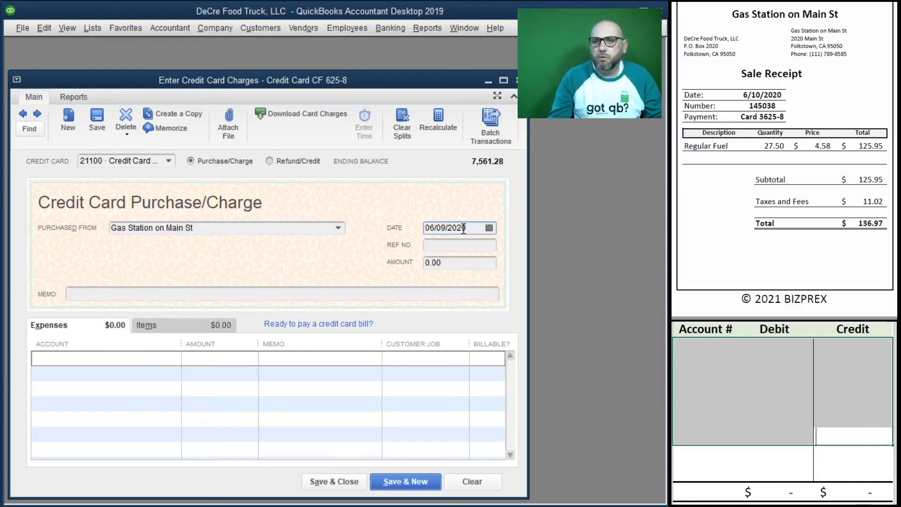
- Set the credit card charge's date to 06/10/2020
left_click_drag(472, 228, 408, 226)
type("6/10/20")
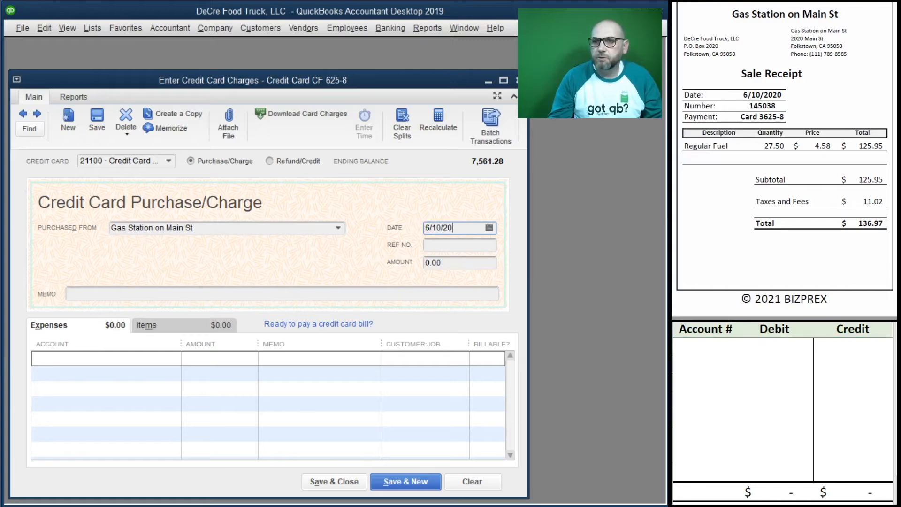
key("Tab")
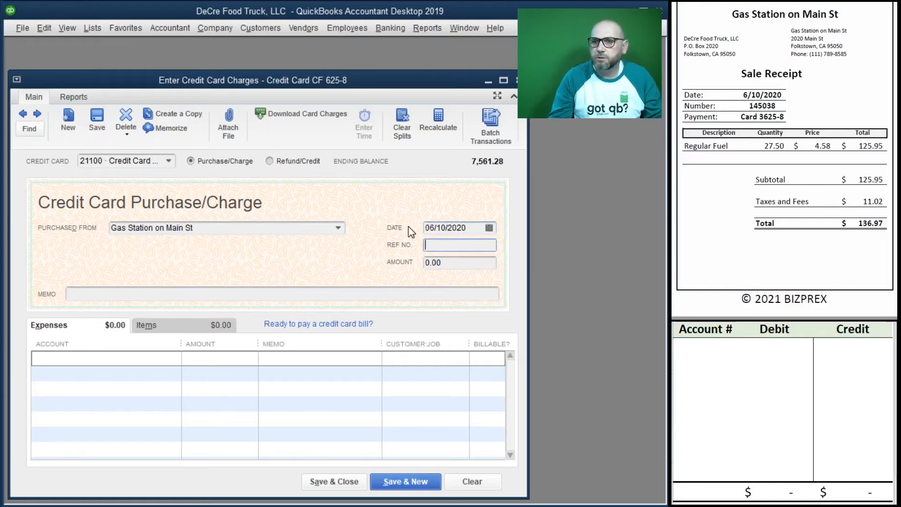
- Enter reference number 145038 and an amount of 136.97 on the Gas Station on Main St charge
type("145")
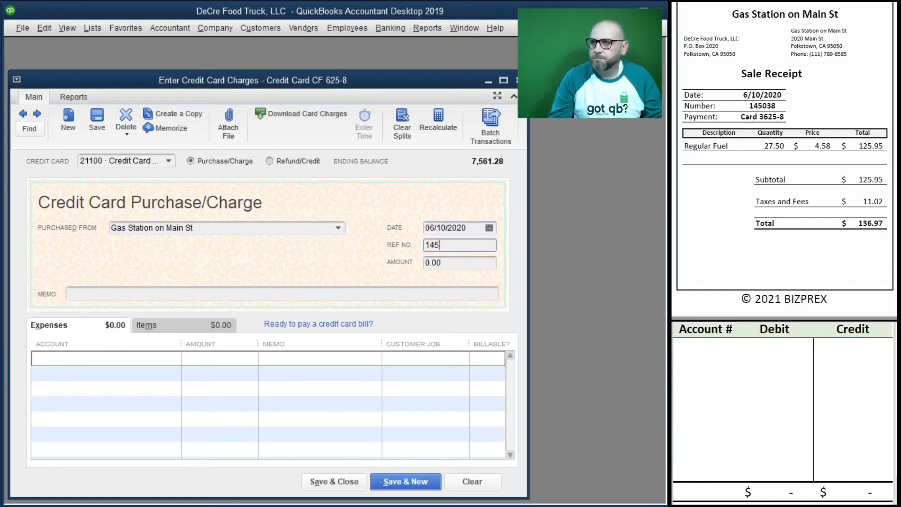
type("038")
key("Tab")
type("136.")
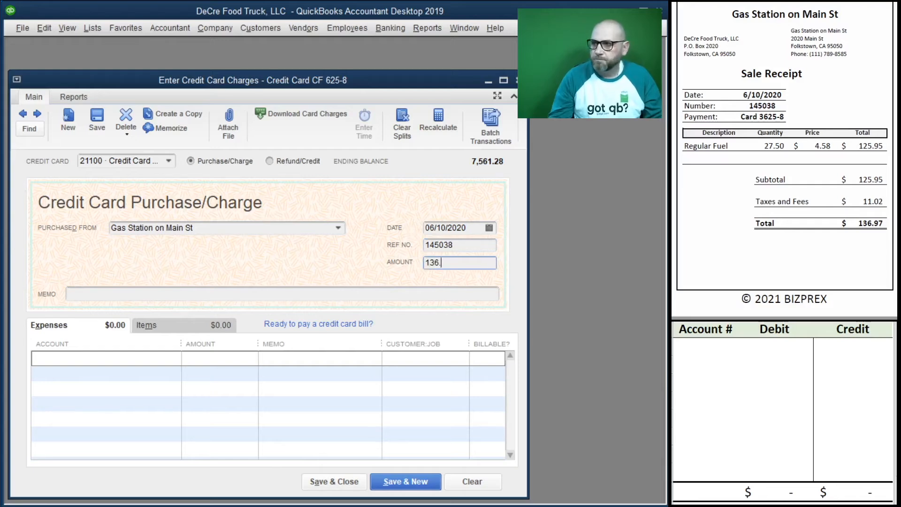
key("Tab")
- Copy the charge's reference number 145038 into its main memo
left_click(463, 244)
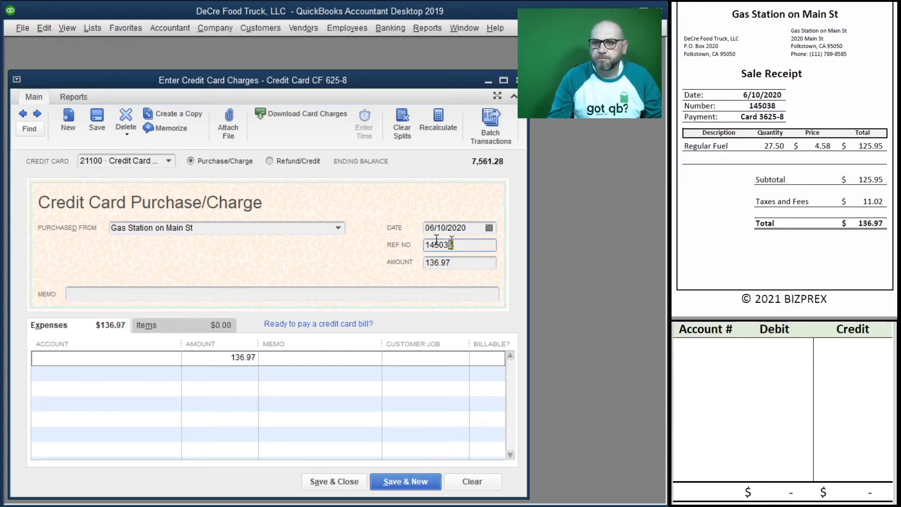
key("ctrl+c")
left_click(202, 293)
key("ctrl+v")
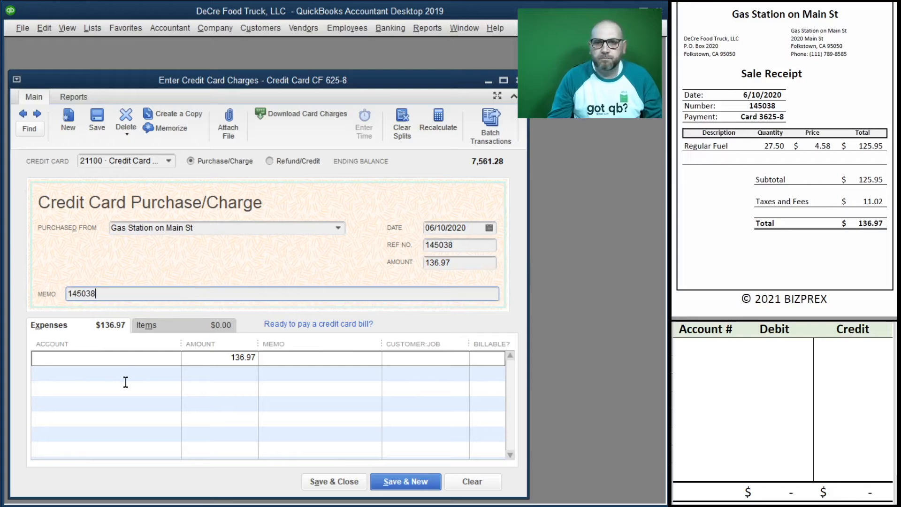
- Assign the expense line to account 63200 Truck Expense - Fuel and copy reference number 145038 into its line memo
left_click(133, 359)
type("fu")
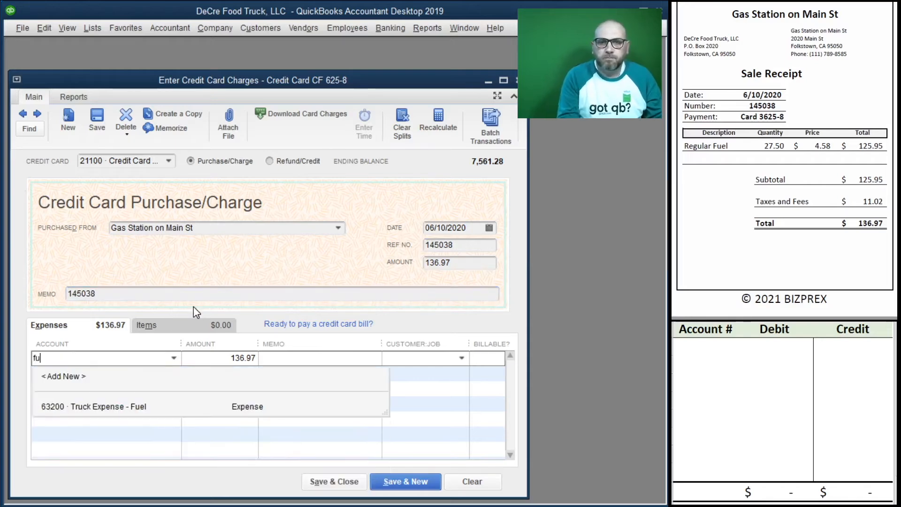
left_click(157, 408)
left_click(312, 359)
left_click_drag(469, 242, 374, 244)
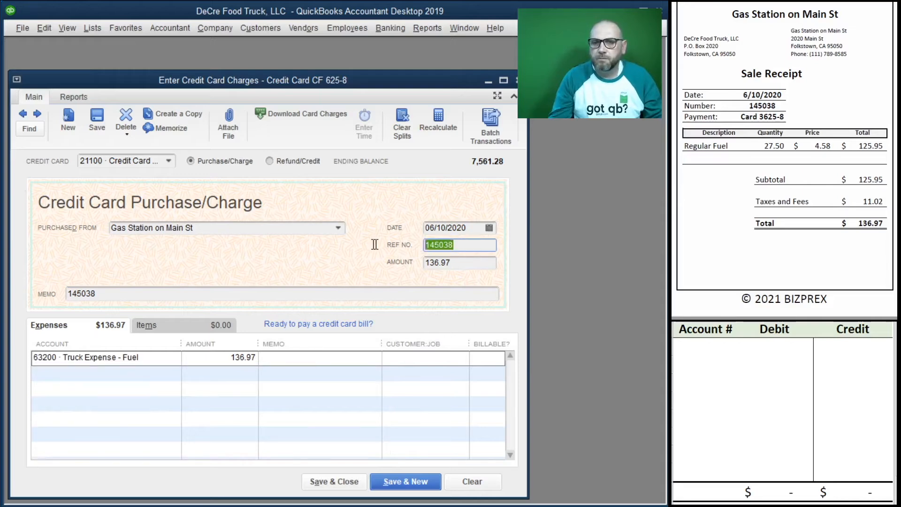
key("ctrl+c")
left_click(290, 358)
key("ctrl+v")
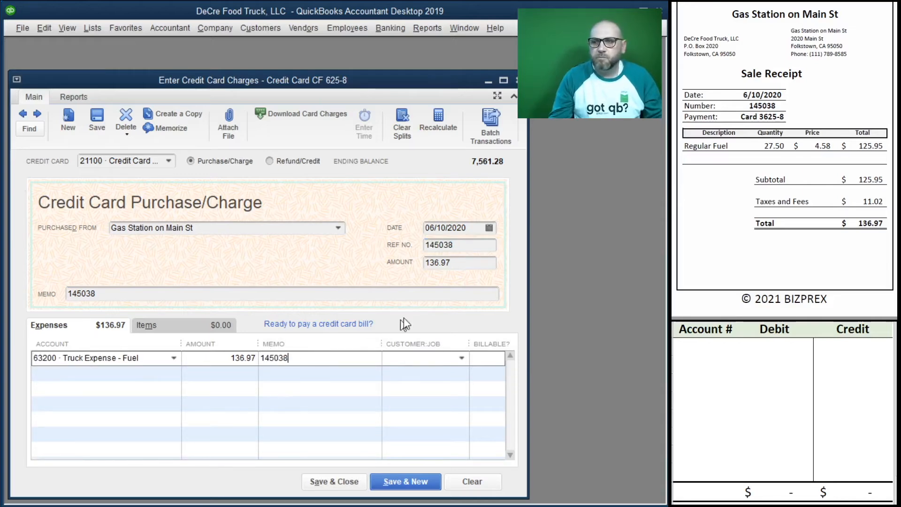
- Record a credit of 136.97 to account 21100 in the first row of the debit and credit worksheet
left_click(700, 346)
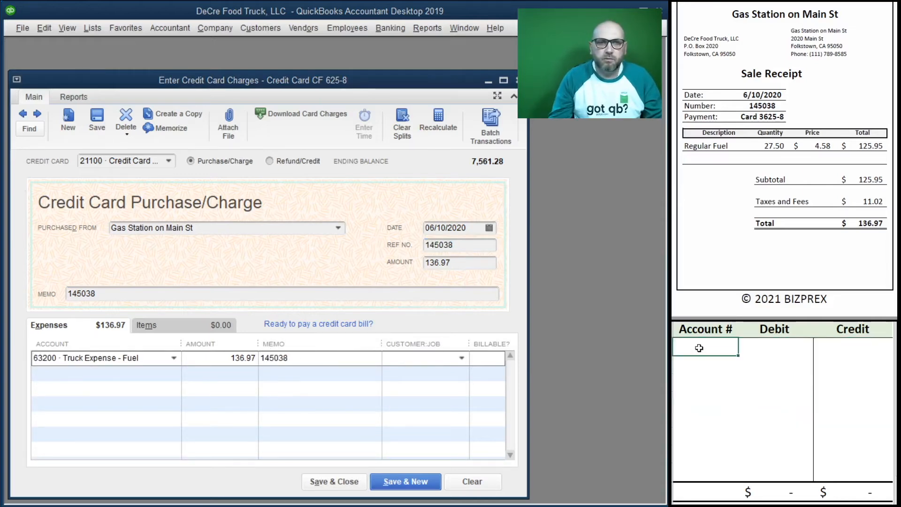
type("21100")
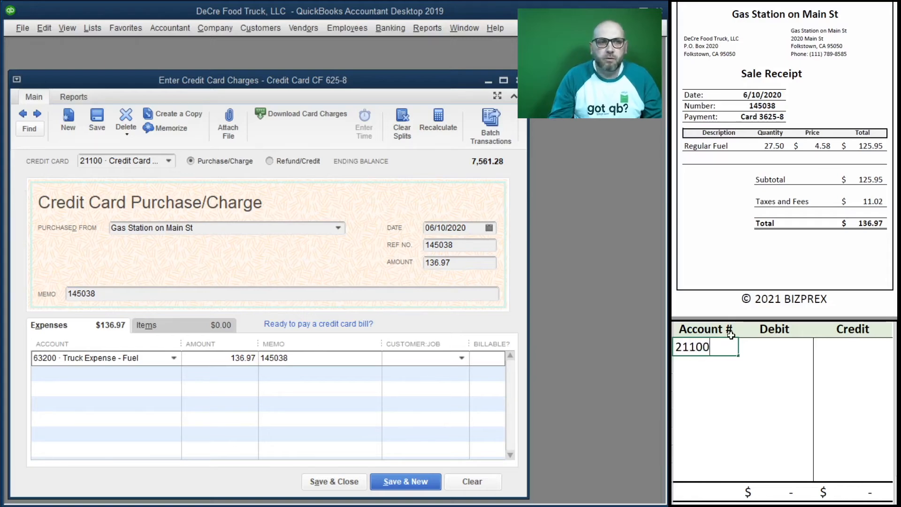
key("Tab")
left_click(865, 351)
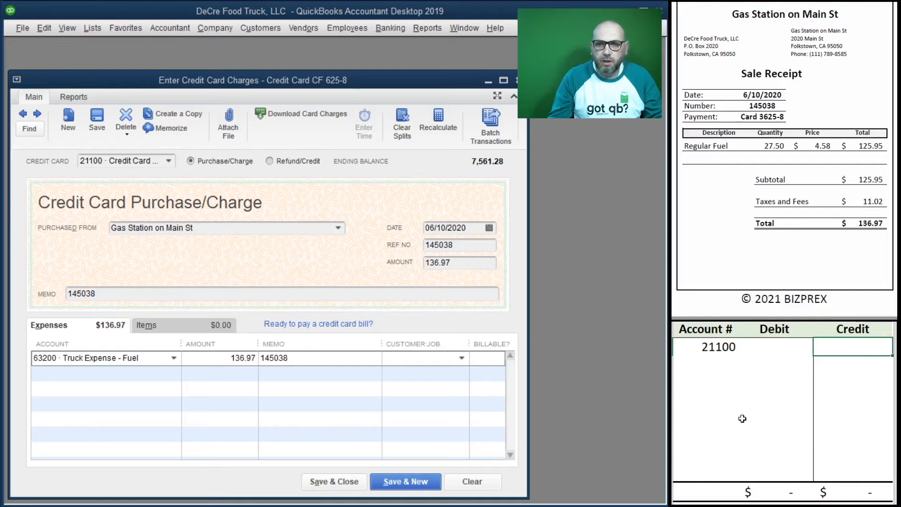
type("136.97")
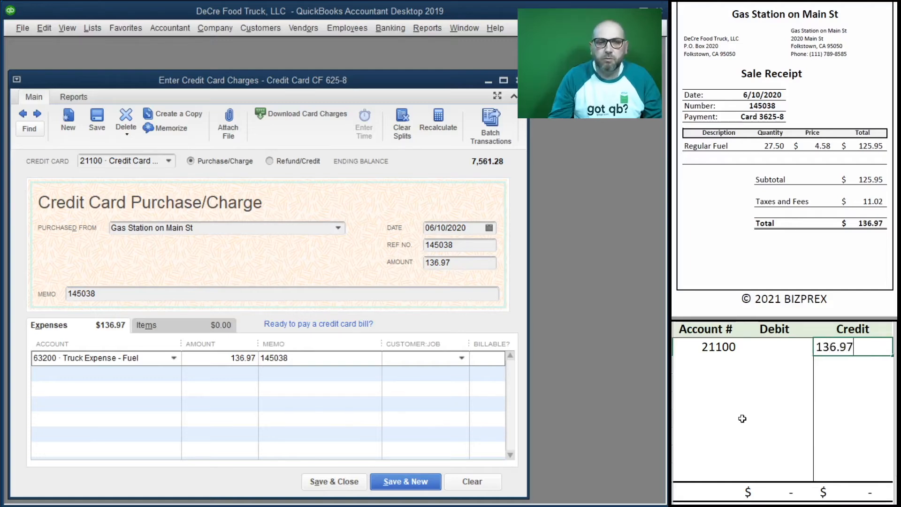
key("Return")
- Record a debit of 136.97 to account 63200 in the worksheet's second row
key("Left")
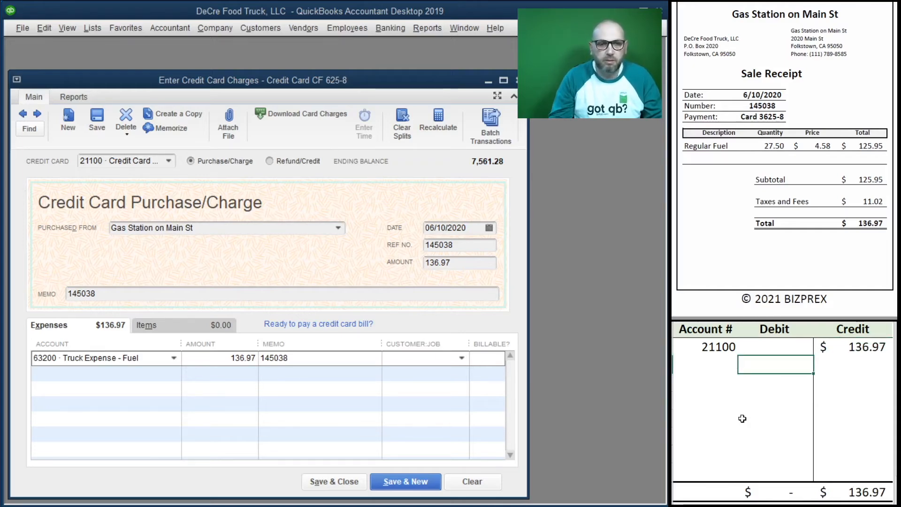
key("Left")
type("6")
key("Right")
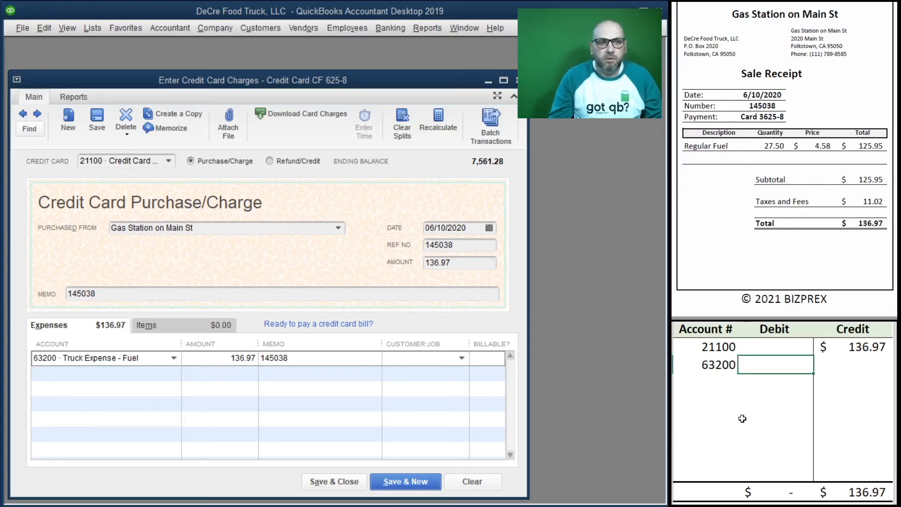
type("136.97")
key("Return")
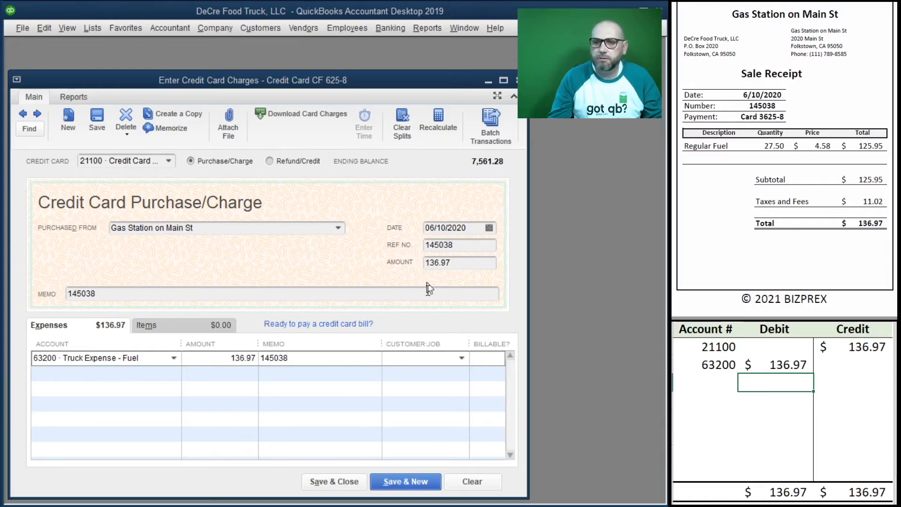
- Save the 136.97 fuel charge, opening a new blank one, and clear both account entries from the worksheet
left_click(410, 478)
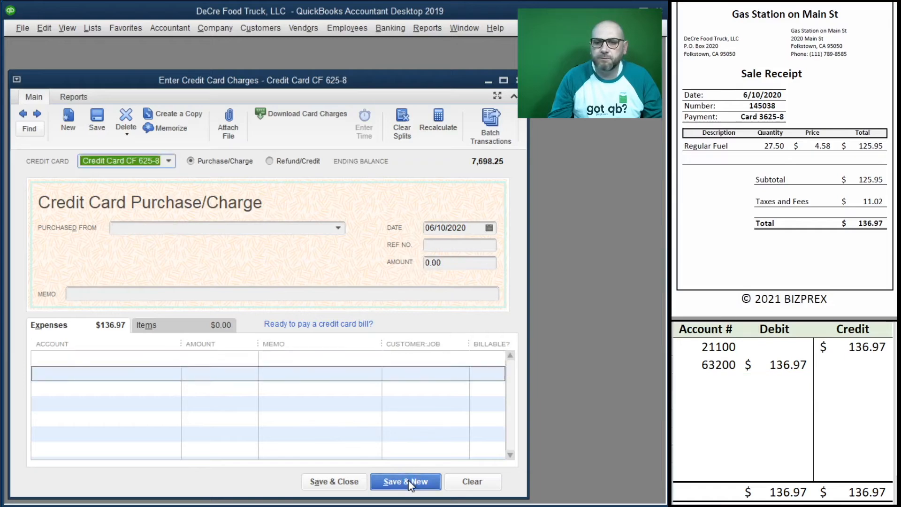
left_click(828, 371)
left_click(728, 348, "shift")
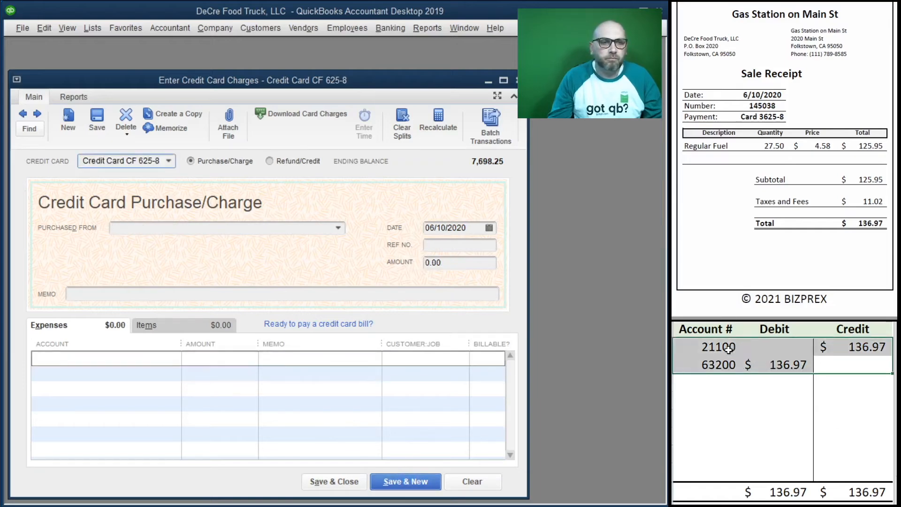
key("Delete")
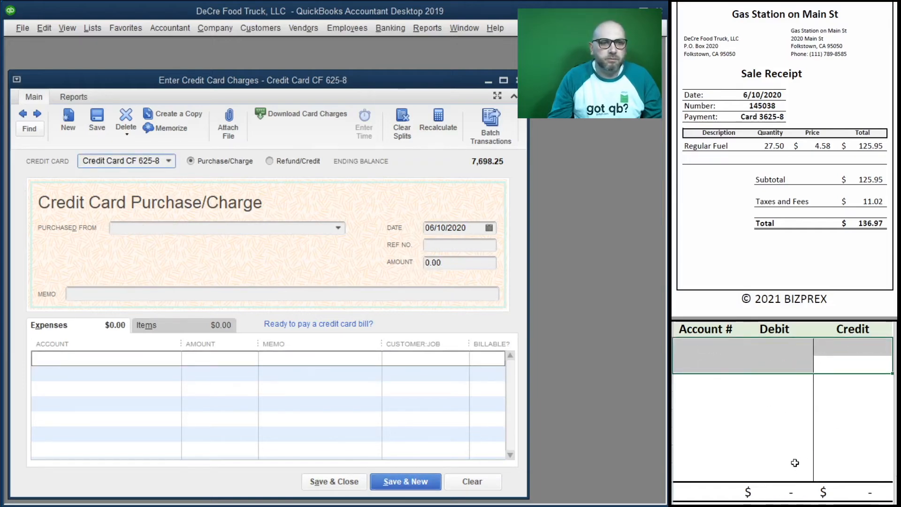
- Enter Gas Station on Main St as the vendor and 06/25/2020 as the date for the next fuel receipt's charge
scroll(717, 183, "down", 5)
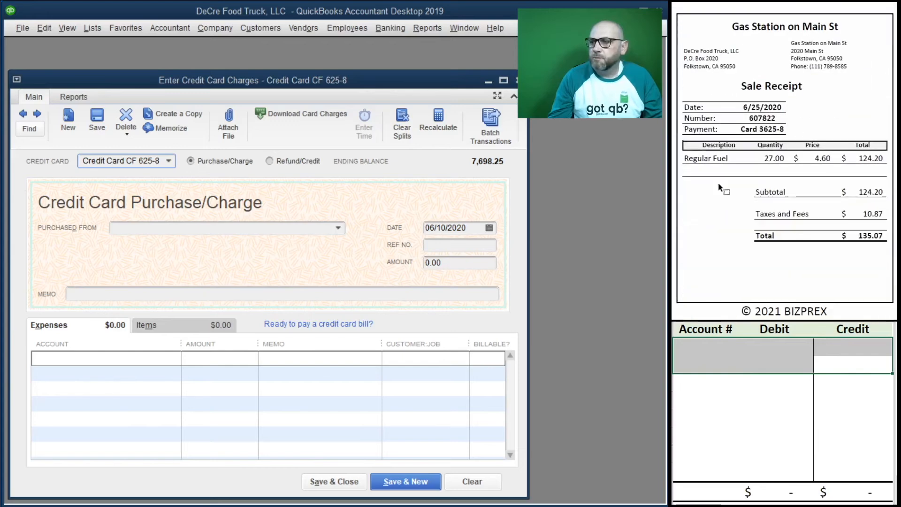
left_click(234, 228)
type("Gas Station on Main St")
key("Tab")
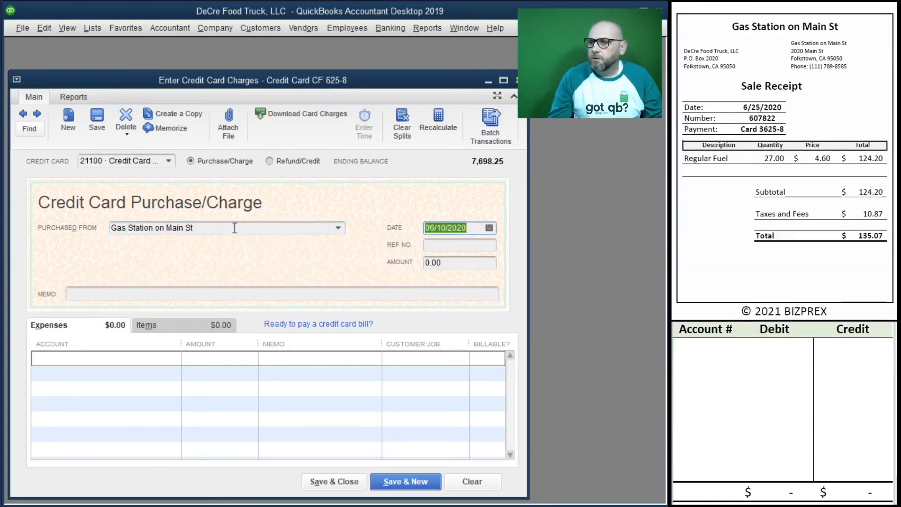
type("6/25/2020")
key("Tab")
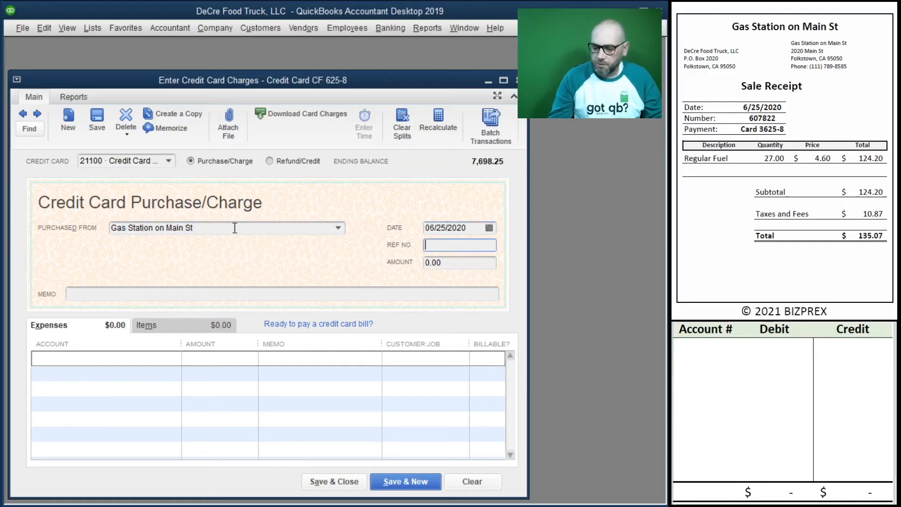
- Enter reference number 607822 and an amount of 135.07 on the charge
type("607822")
key("Tab")
type("135.07")
key("Tab")
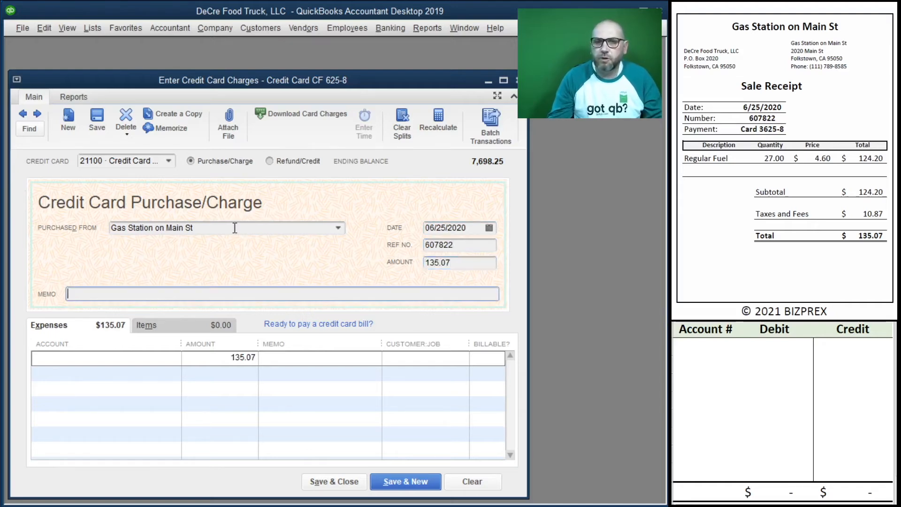
- Copy reference number 607822 into the main and line memos and assign the expense to 63200 Truck Expense - Fuel
double_click(462, 244)
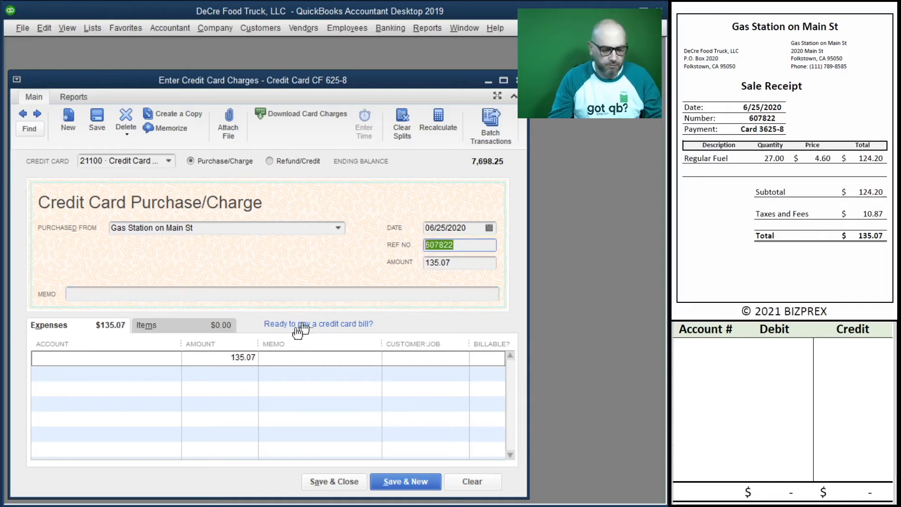
key("ctrl+c")
left_click(216, 297)
key("ctrl+v")
key("Tab")
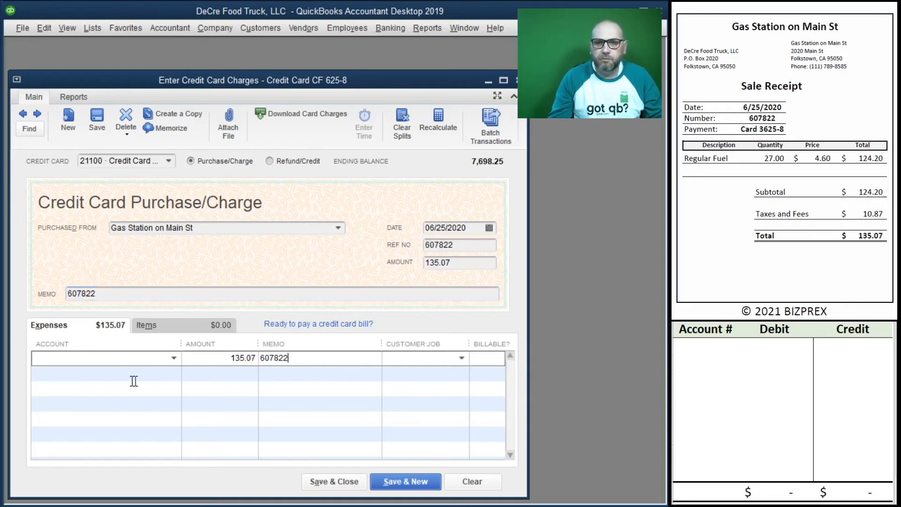
type("fu")
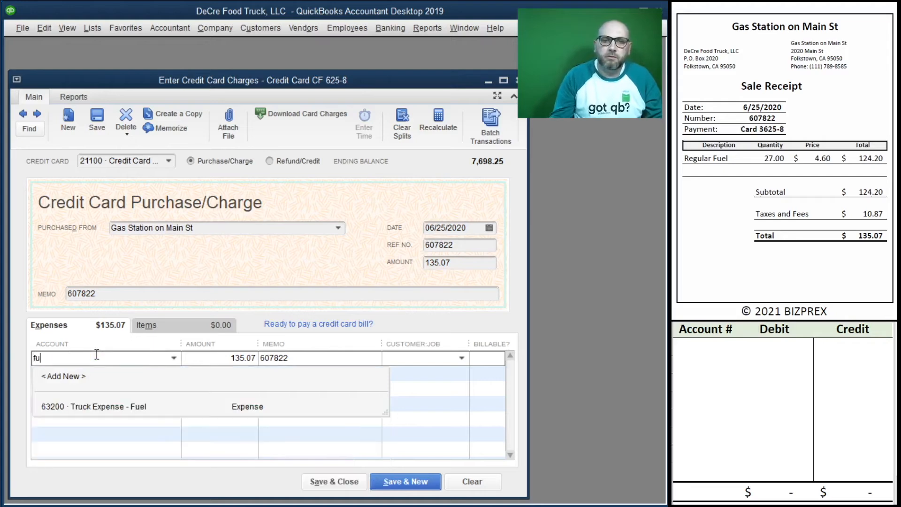
left_click(147, 408)
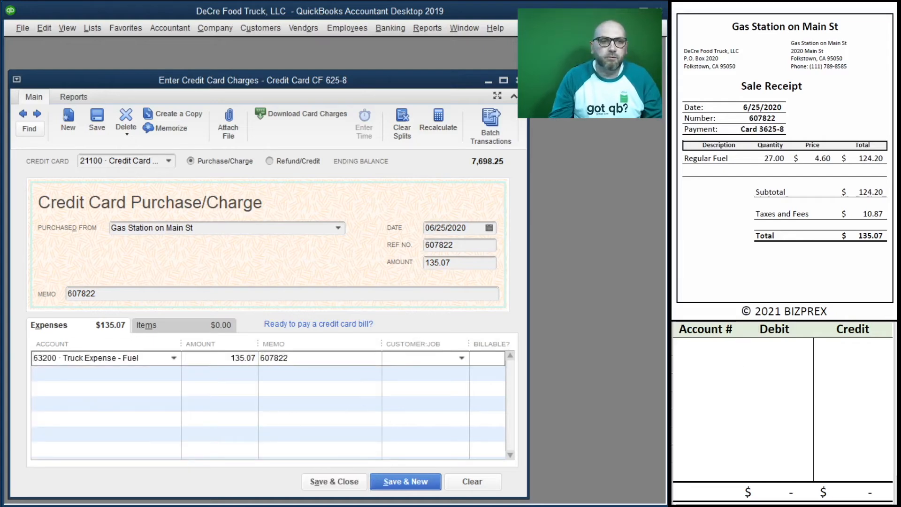
- Record a credit of 135.07 to account 21100 in the worksheet's first row
left_click(677, 334)
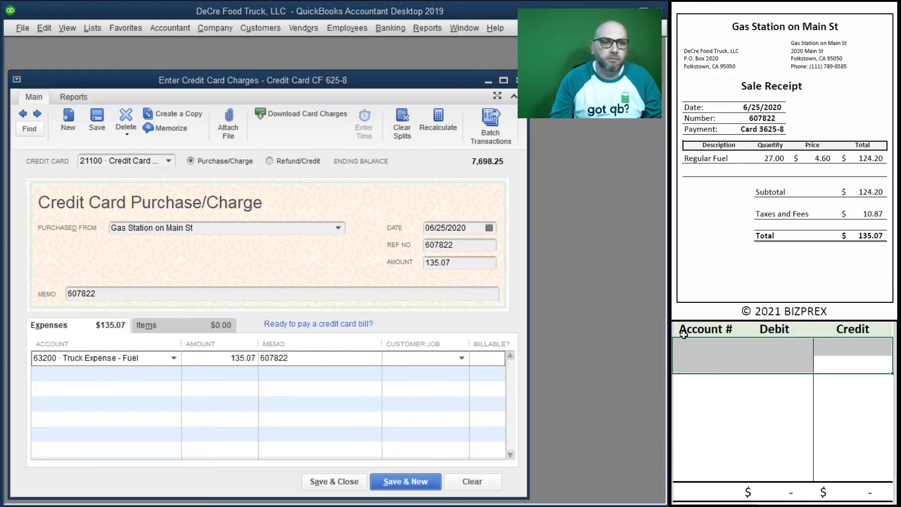
left_click(693, 344)
type("21100")
key("Tab")
key("Tab")
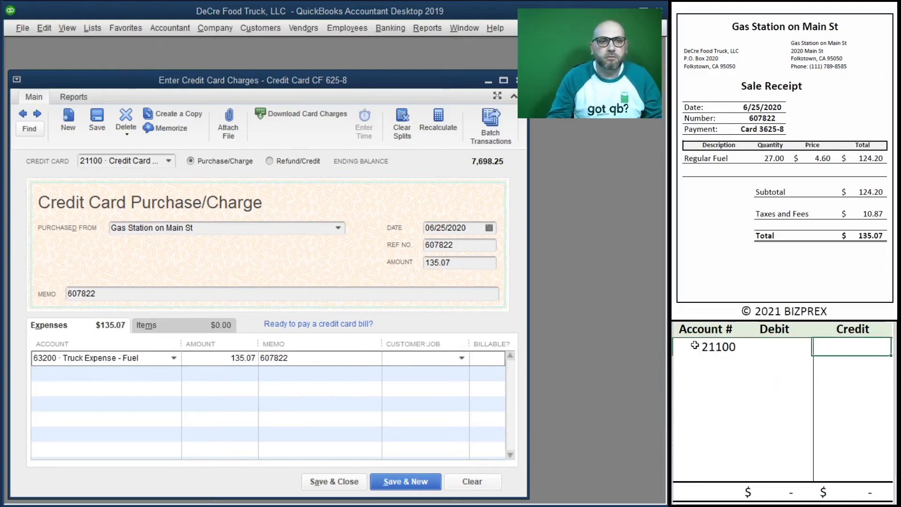
type("135.07")
key("Return")
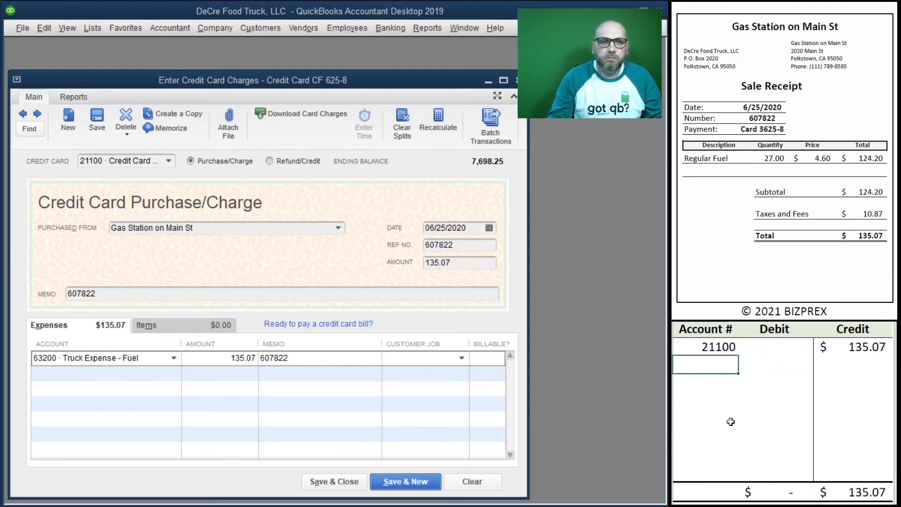
- Record a debit of 135.07 to account 63200 in the worksheet's second row
type("63200")
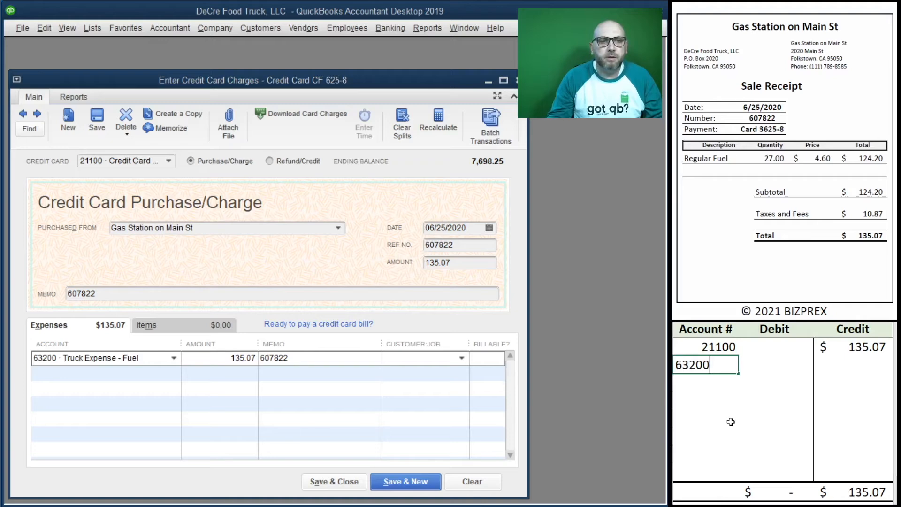
key("ctrl+Return")
key("Tab")
type("135.07")
key("Return")
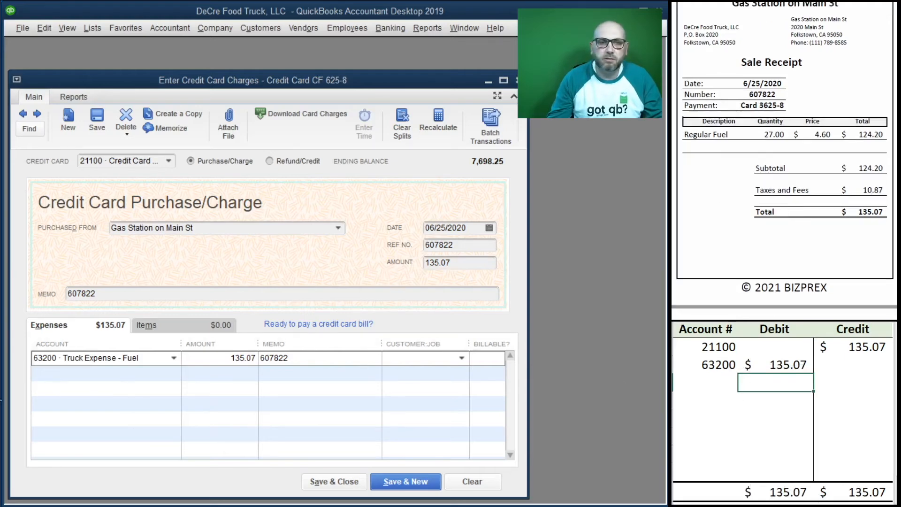
- Save the 135.07 fuel charge, opening a new blank one, and bring up the Mobile Service Provider statement
left_click(407, 479)
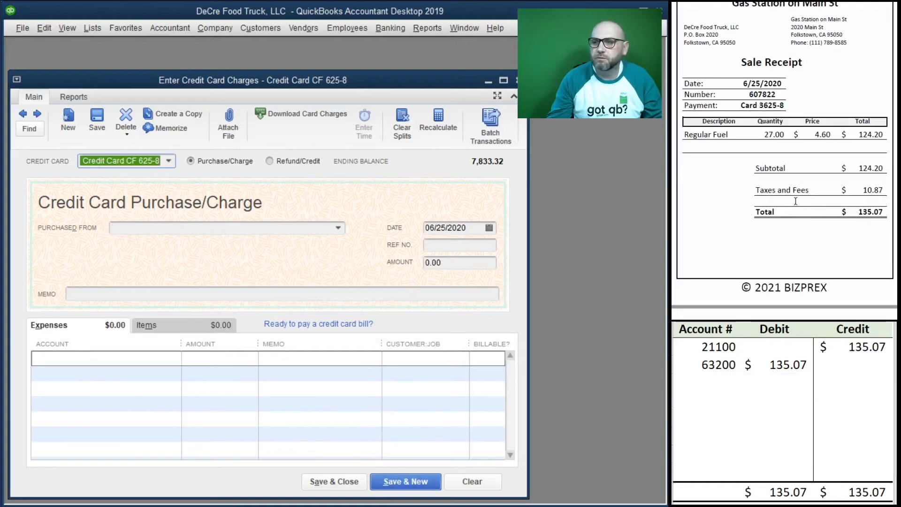
scroll(808, 204, "down", 5)
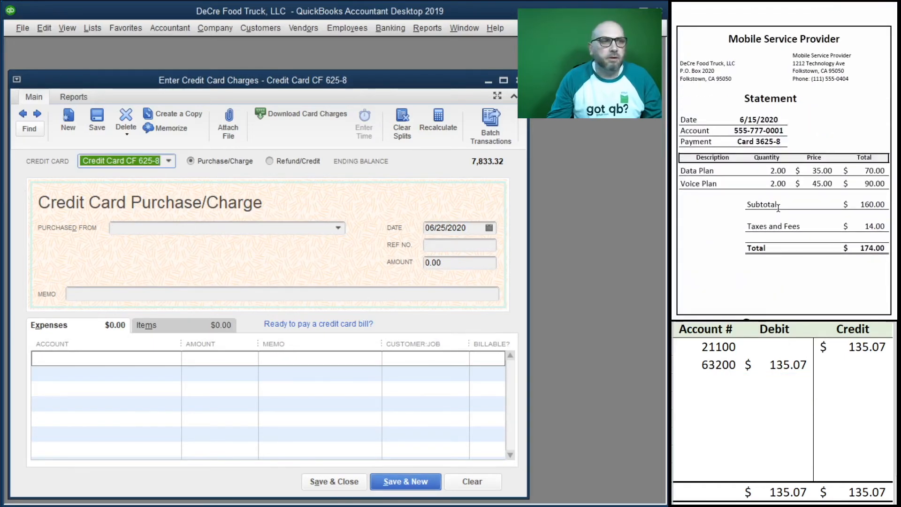
scroll(789, 223, "down", 1)
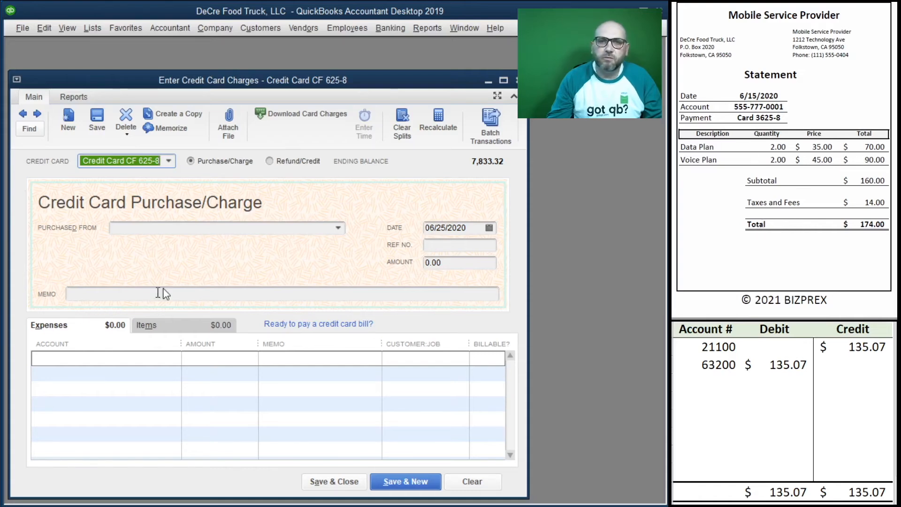
- Clear the 21100 and 63200 entries from the worksheet and return to the blank credit card charge
left_click(774, 377)
left_click_drag(845, 363, 714, 347)
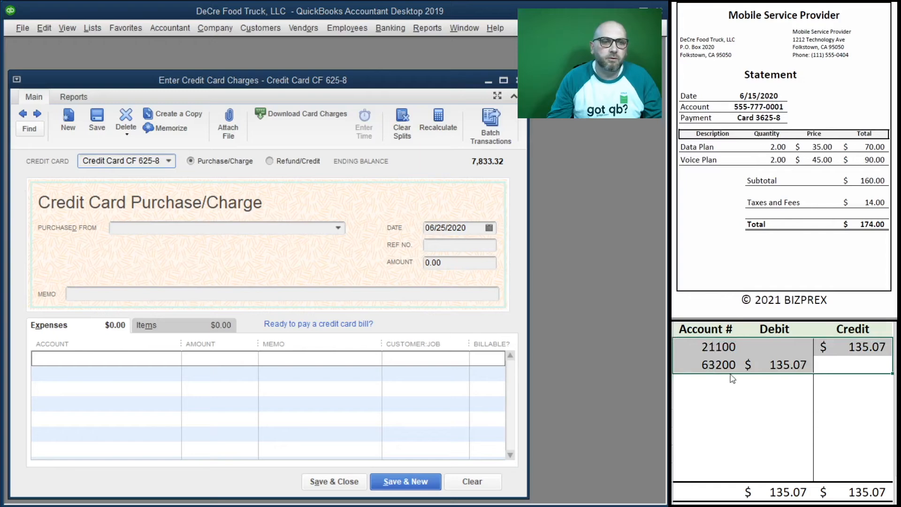
key("Delete")
left_click(165, 235)
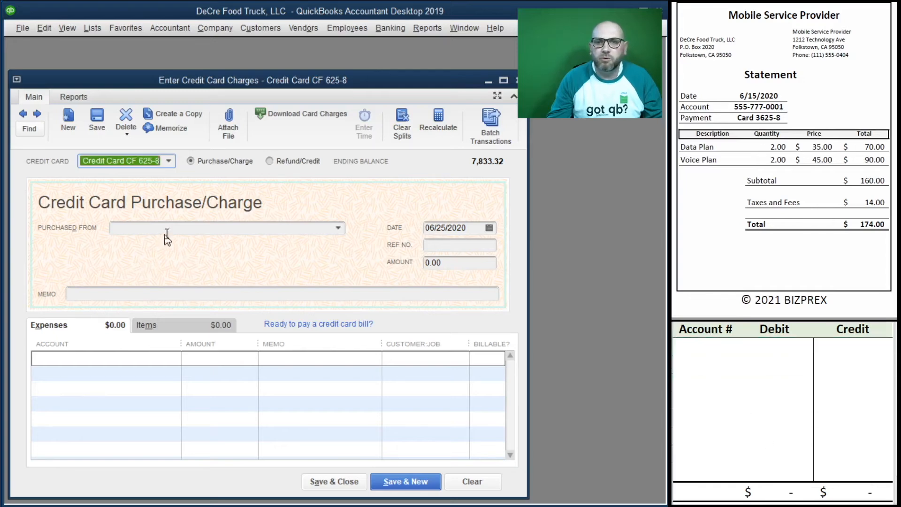
- Enter Mobile Service Provider as the charge's vendor, dated 6/15/2020, with the statement's account number as the reference number
type("Mobile Service Provider")
key("Tab")
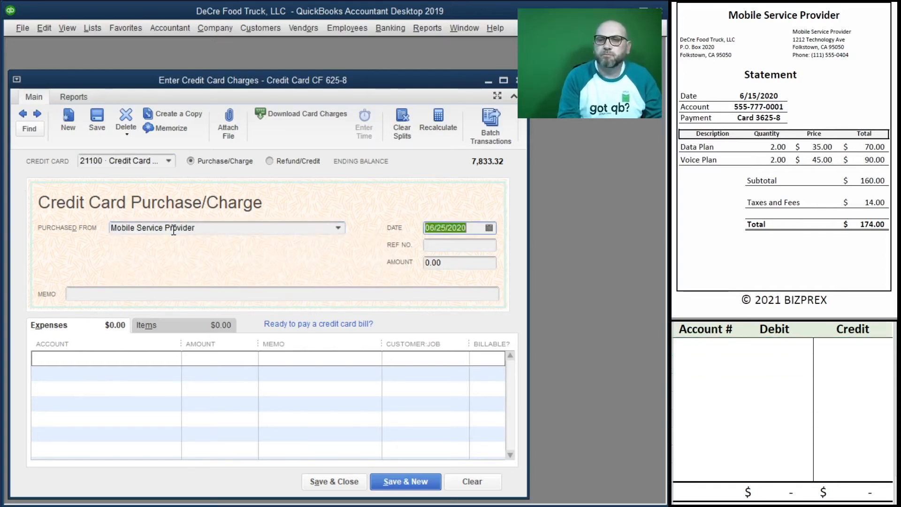
type("6/15/2020")
key("Tab")
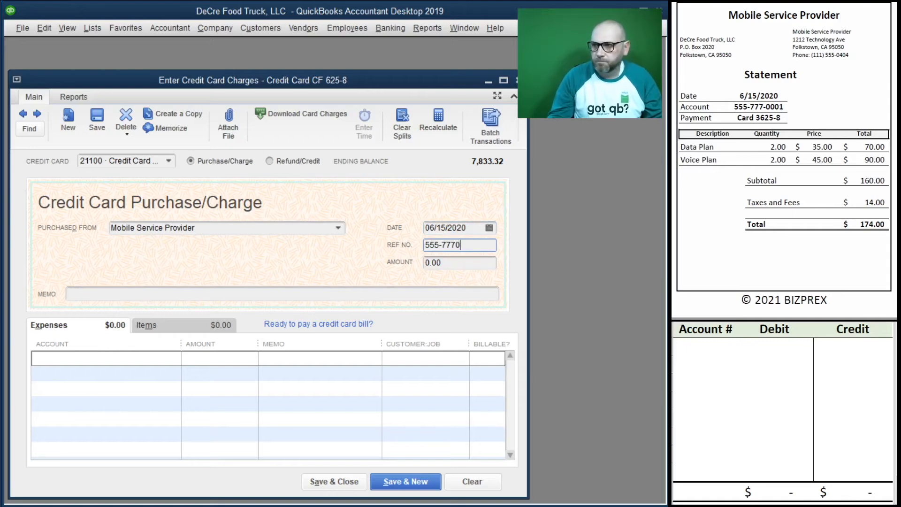
type("555-7770001")
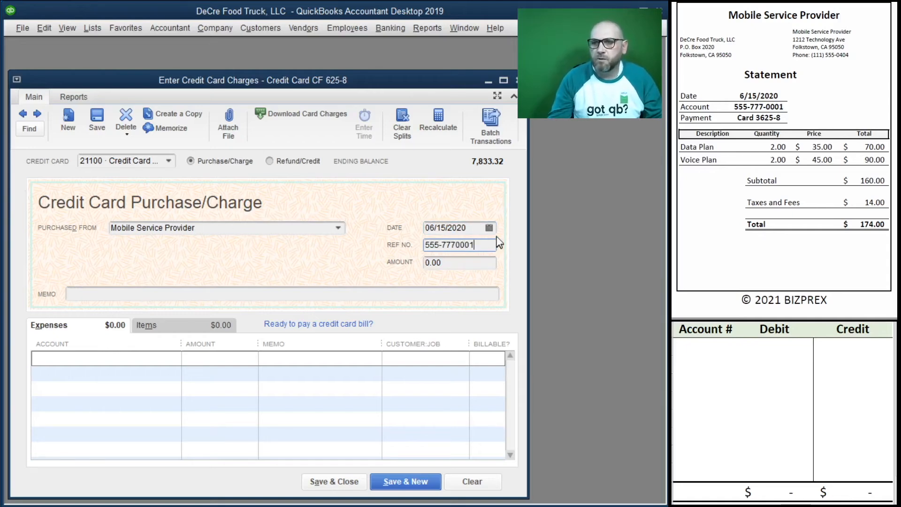
- Copy the charge's reference number into its memo and the first expense line's memo
left_click_drag(476, 245, 353, 246)
key("ctrl+c")
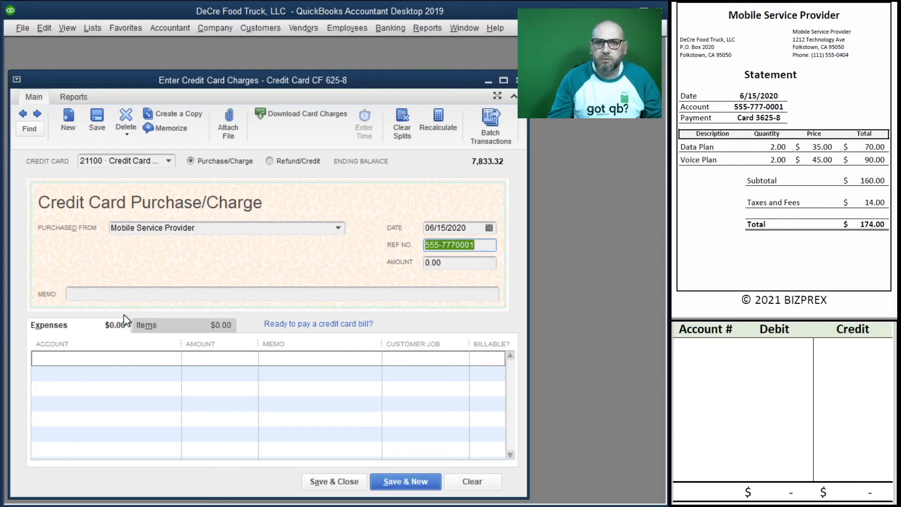
left_click(115, 294)
key("ctrl+v")
left_click(322, 365)
key("ctrl+v")
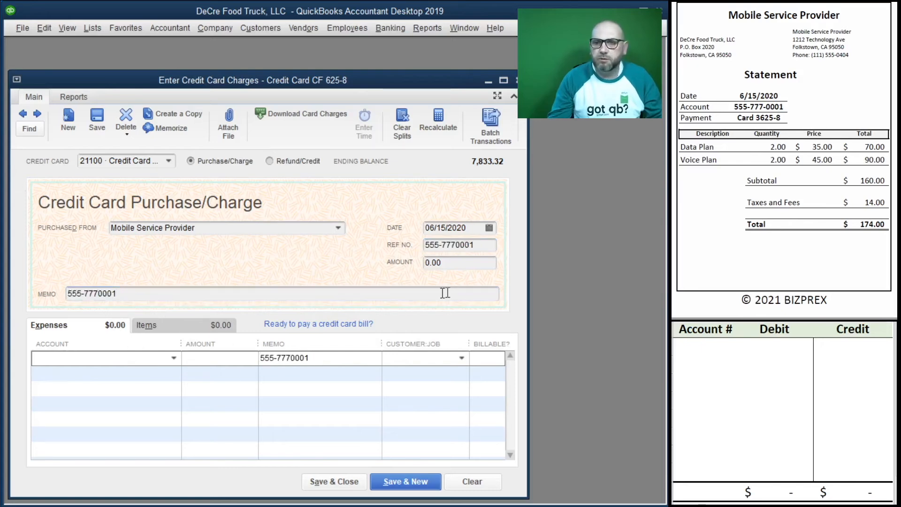
- Set the charge amount to 174.00 and assign the expense line to 62600 · Telephone Expense
left_click(455, 263)
type("1")
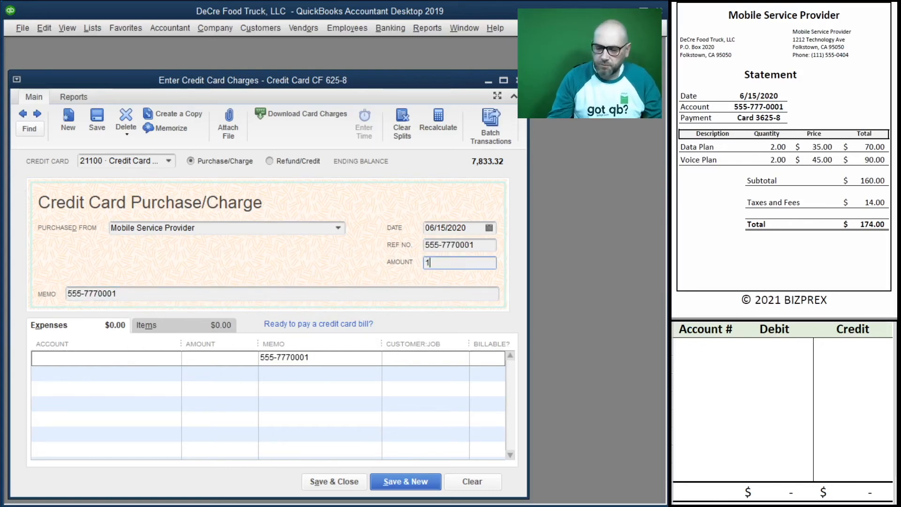
type("74")
key("Tab")
key("Tab")
type("62600 · Telephone Expense")
key("Tab")
key("Tab")
key("Tab")
key("Tab")
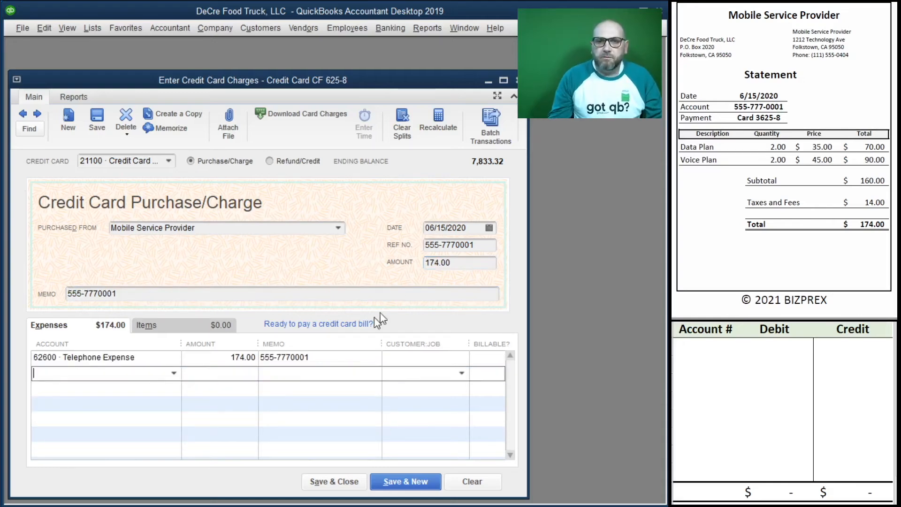
- Record a credit of 174.00 to account 21100 in the worksheet's first row
scroll(770, 200, "down", 1)
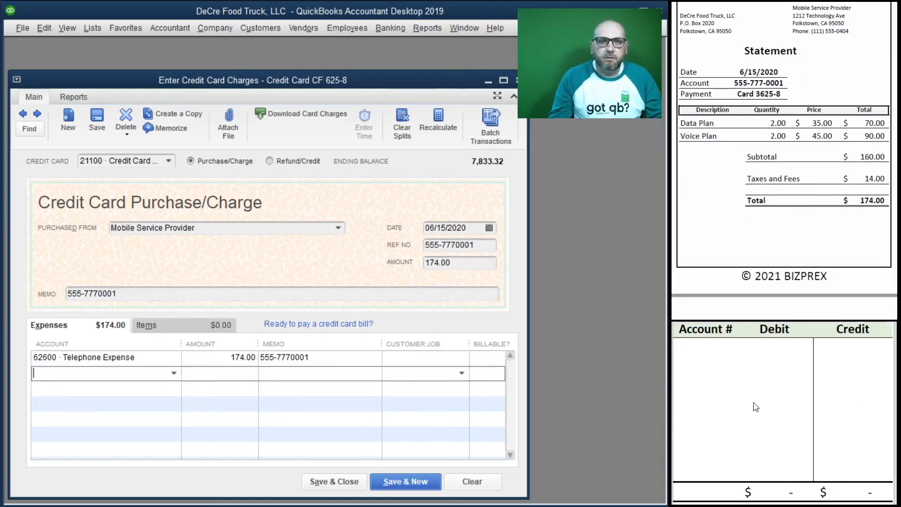
left_click(701, 343)
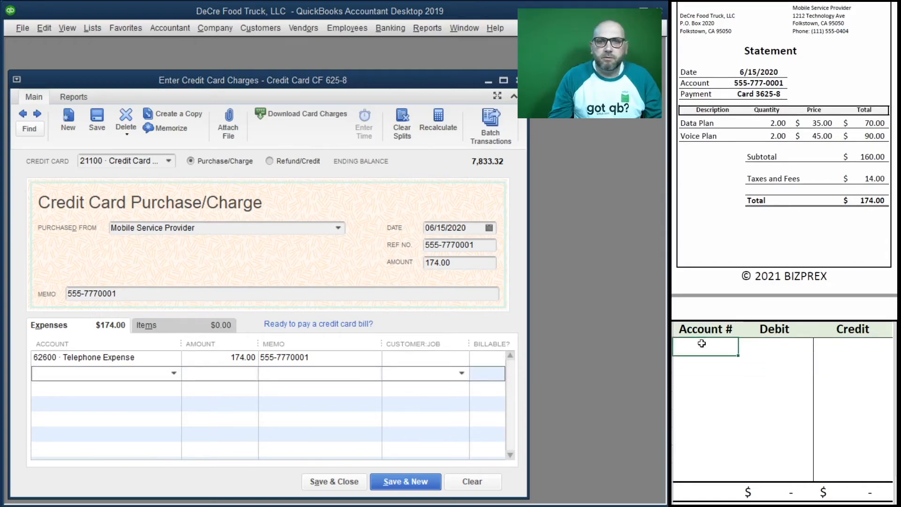
type("21100")
key("Tab")
key("Tab")
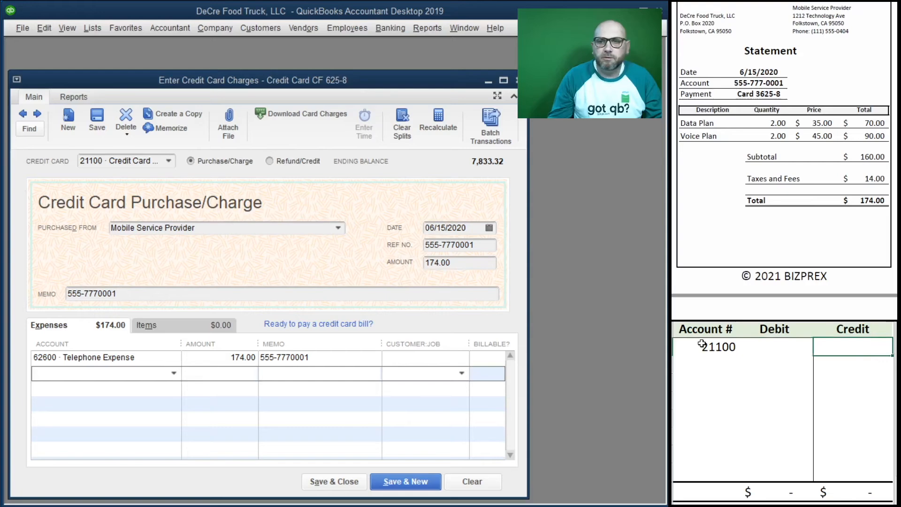
type("174")
key("Return")
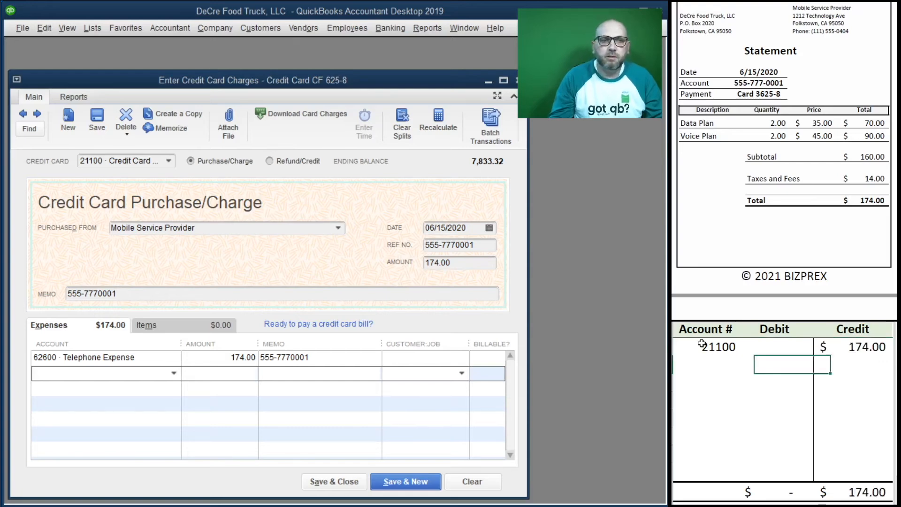
- Record a debit of 174.00 to account 62600 in the worksheet's second row
left_click(704, 361)
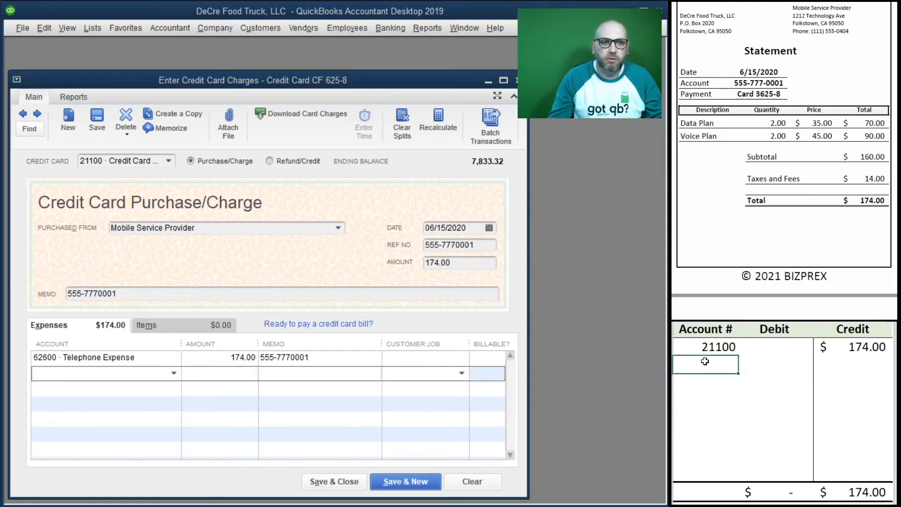
type("62")
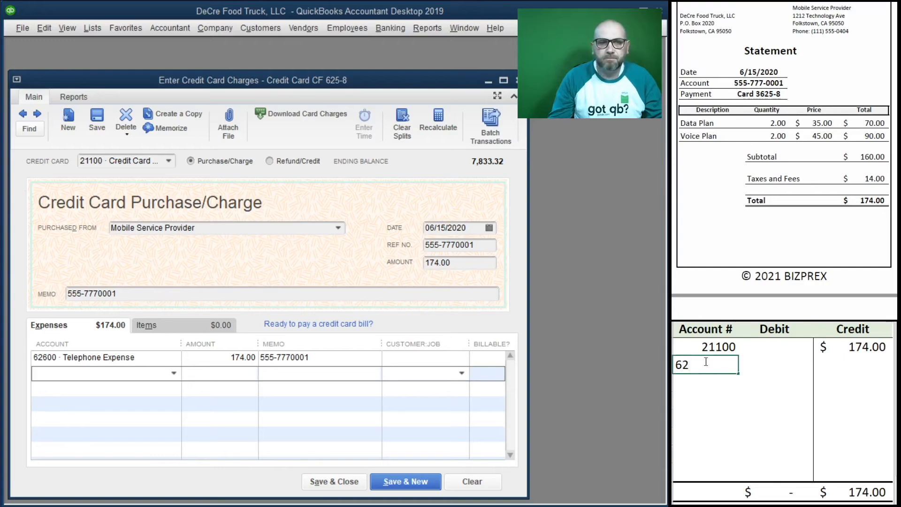
type("600")
key("Tab")
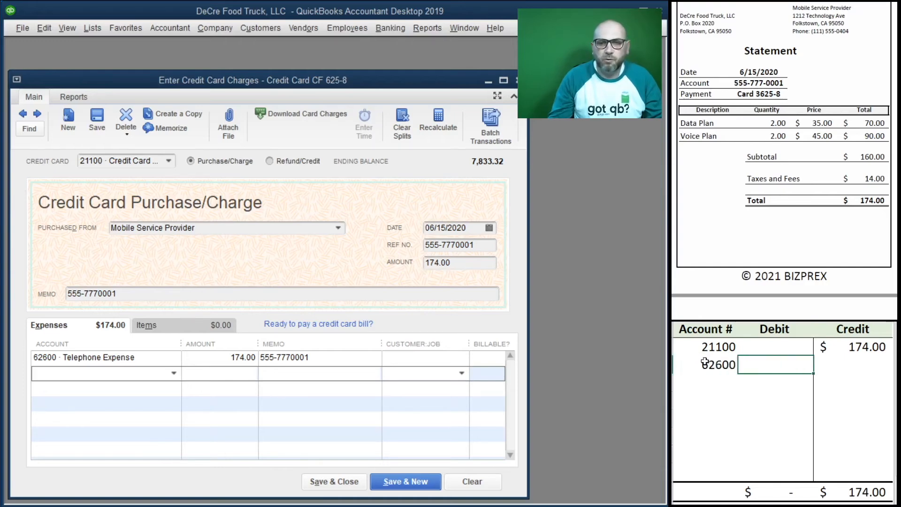
type("174")
key("Return")
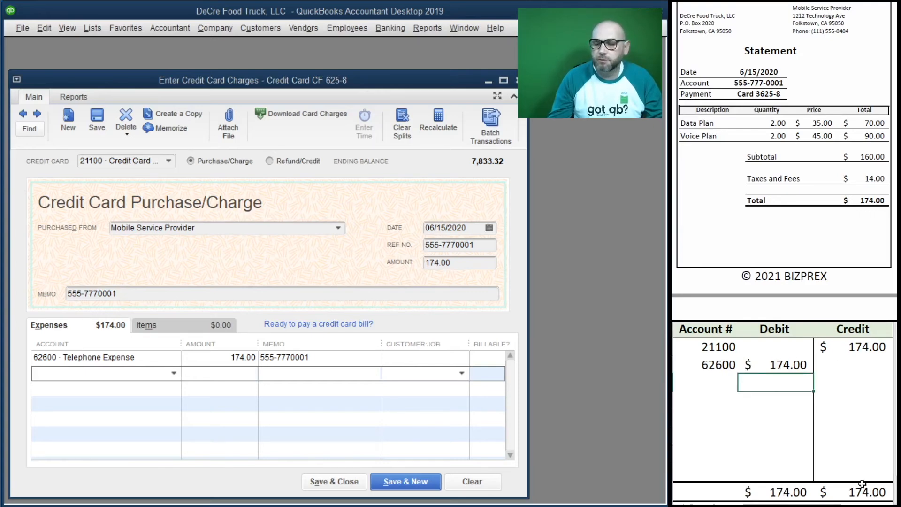
- Save the 174.00 charge, opening a new blank one, and clear the 21100 and 62600 entries from the worksheet
left_click(413, 481)
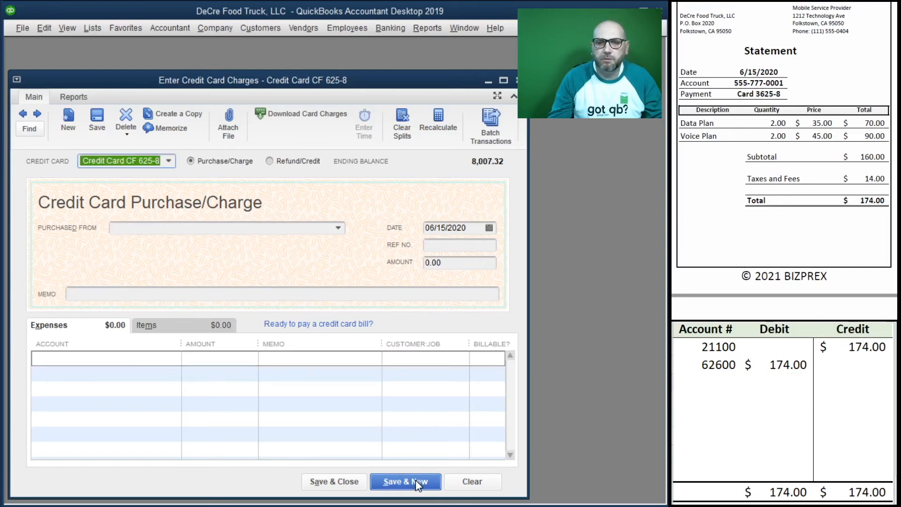
left_click_drag(803, 375, 723, 351)
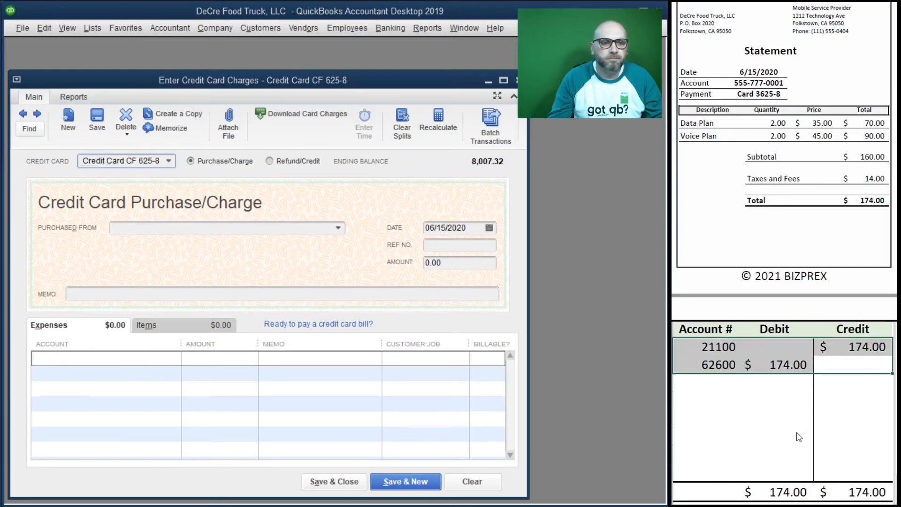
key("Delete")
- Bring up the Online Market return receipt and set the blank credit card transaction to Refund/Credit
scroll(767, 184, "down", 5)
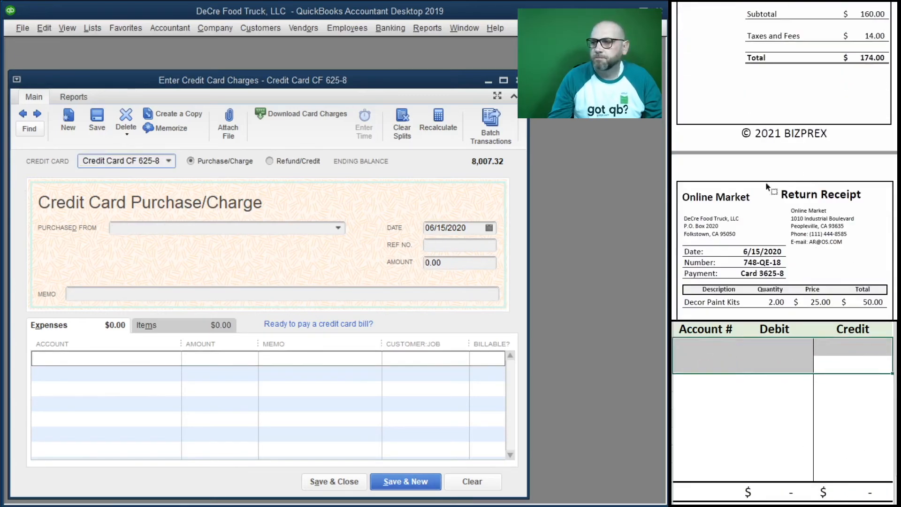
scroll(768, 187, "down", 3)
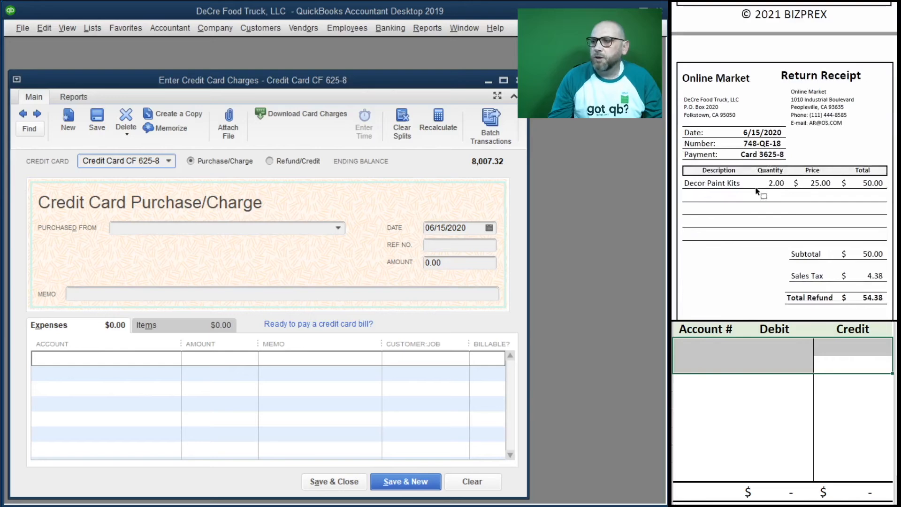
scroll(757, 190, "down", 2)
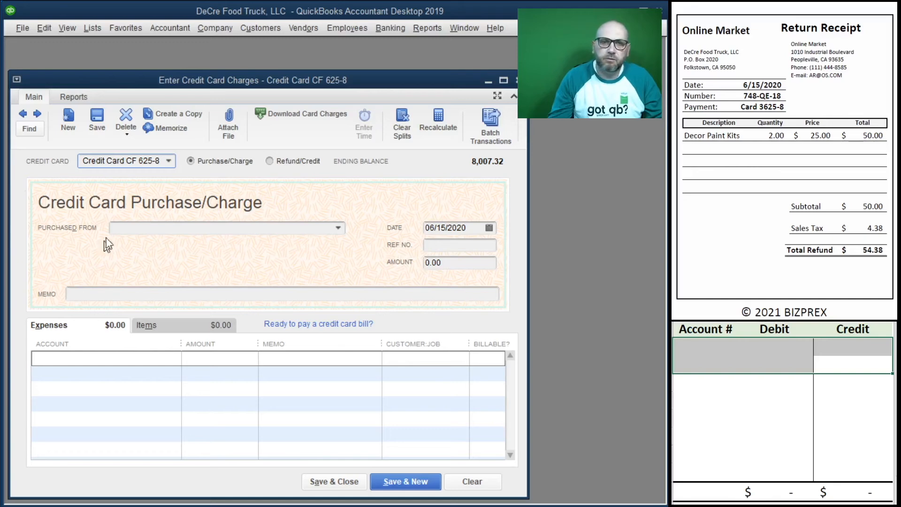
left_click(141, 229)
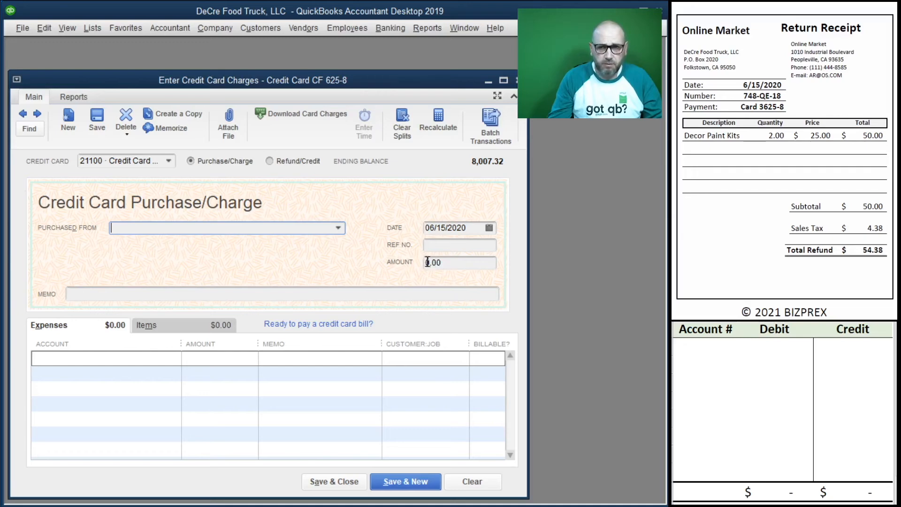
left_click(271, 163)
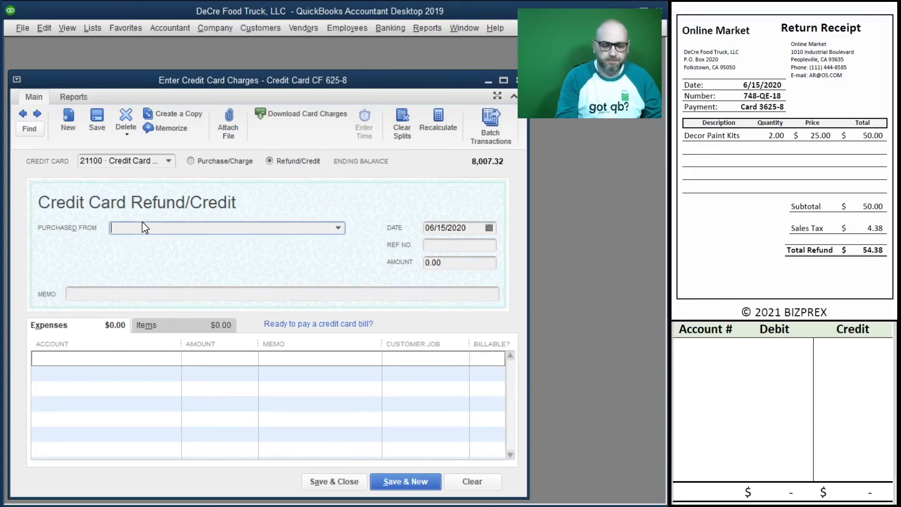
- Enter Online Market as the refund's vendor, with reference number 748-QE-18 and an amount of 54.38
key("Tab")
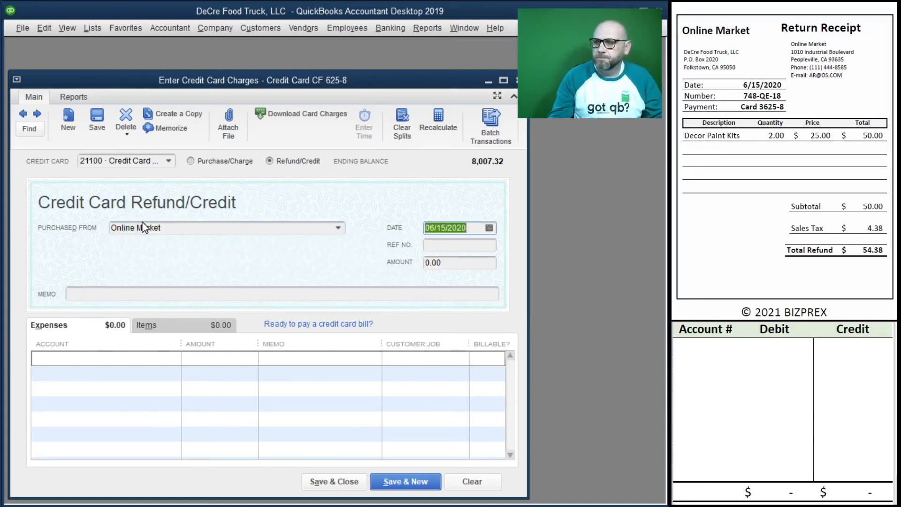
key("Tab")
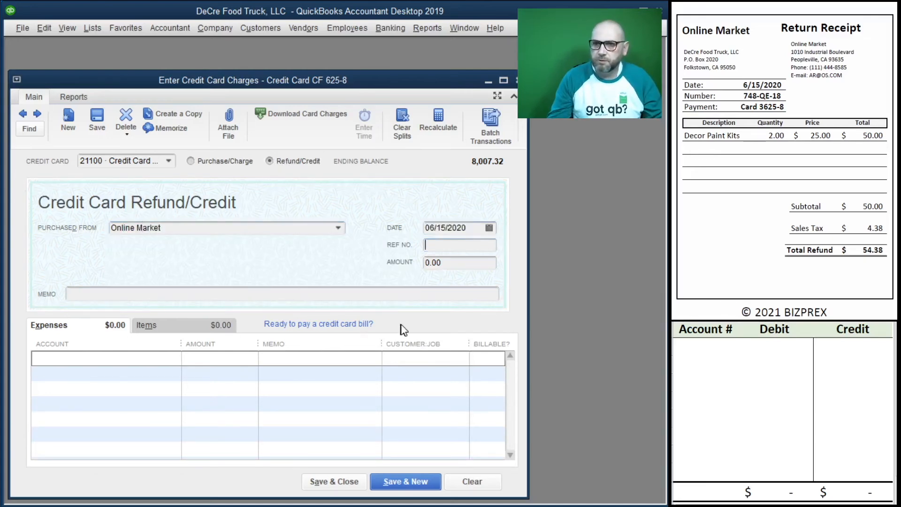
type("748-QE-18")
key("Tab")
type("54.38")
key("Tab")
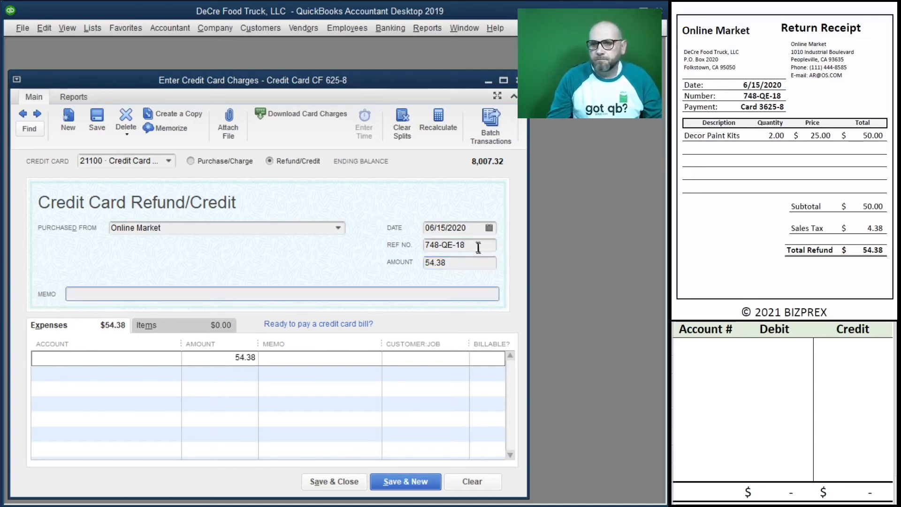
- Copy the reference number 748-QE-18 into the refund's memo and the first expense line's memo
left_click_drag(478, 247, 421, 241)
key("ctrl+c")
left_click(237, 291)
key("ctrl+v")
left_click(322, 360)
- Assign the refund's 54.38 expense line to 62100 · Advertising and Promotion
type("62100 · Advertising and Promotion")
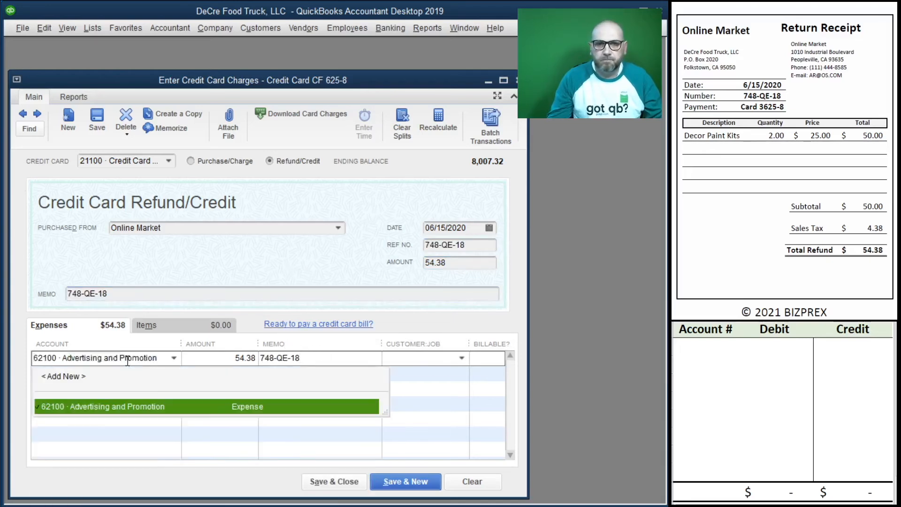
key("Tab")
key("Tab")
key("Tab")
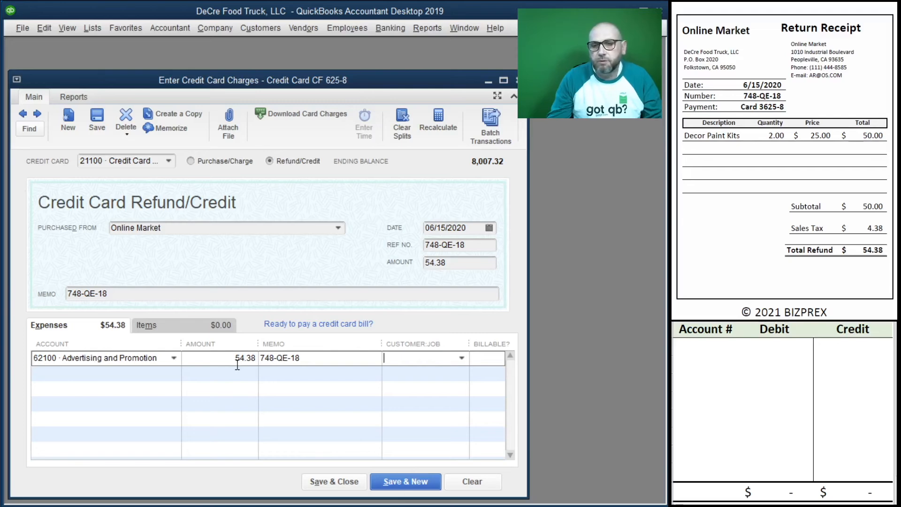
- Record a debit of 54.38 to account 21100 in the worksheet's first row
left_click(706, 350)
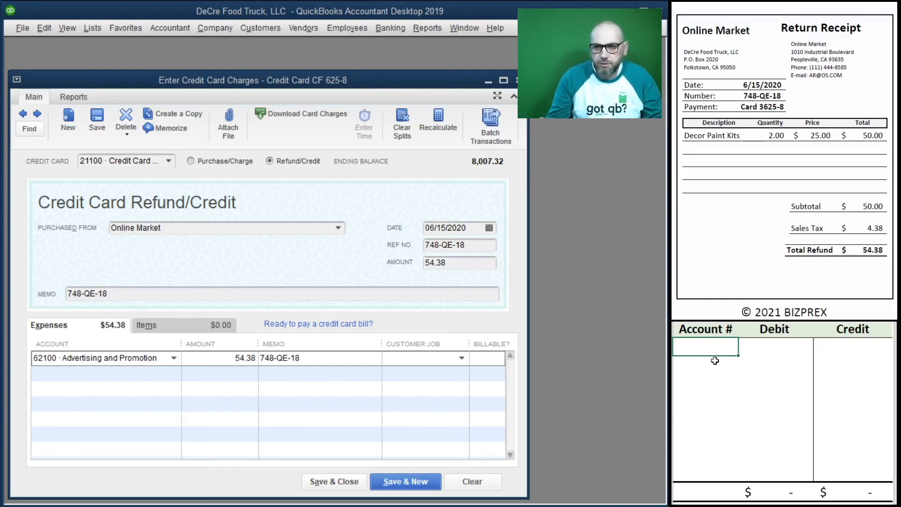
type("21100")
key("Tab")
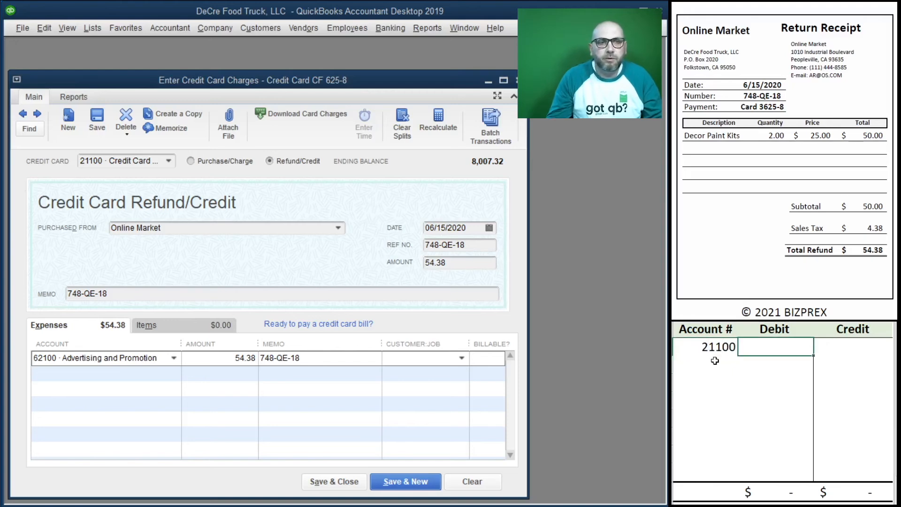
type("54.38")
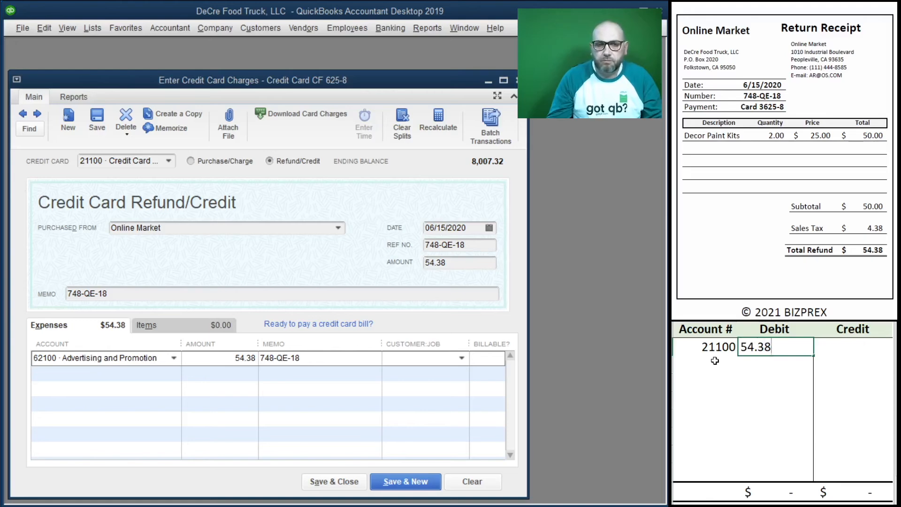
key("Return")
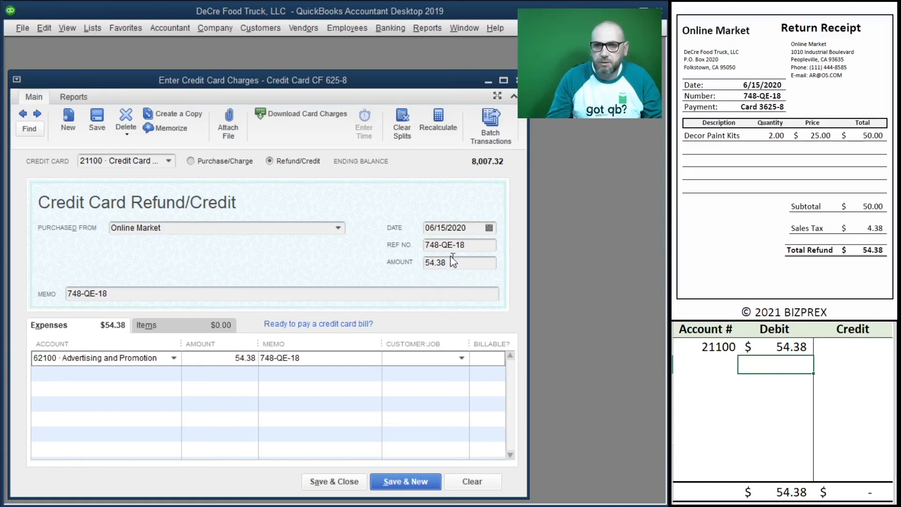
- Record a credit of 54.38 to account 62100 in the worksheet's second row, and save the refund, opening a new blank one
left_click(706, 360)
type("62100")
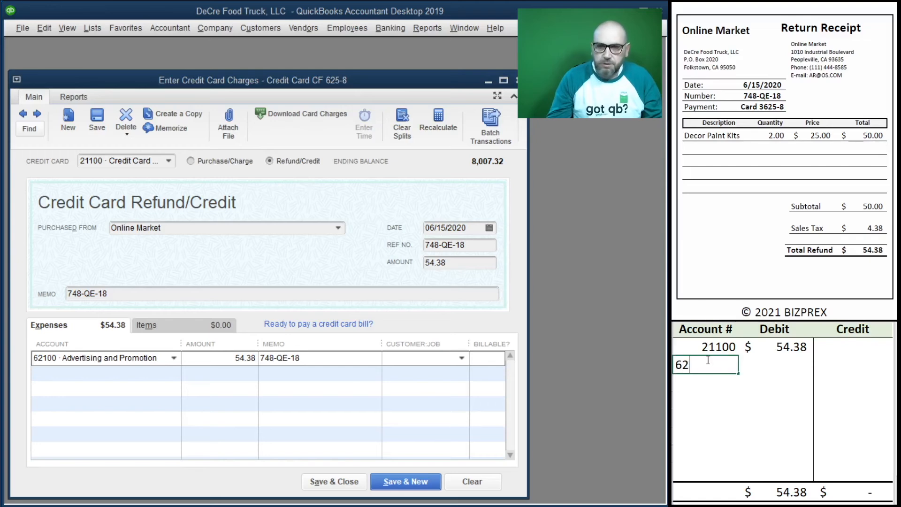
key("Return")
key("Tab")
key("Tab")
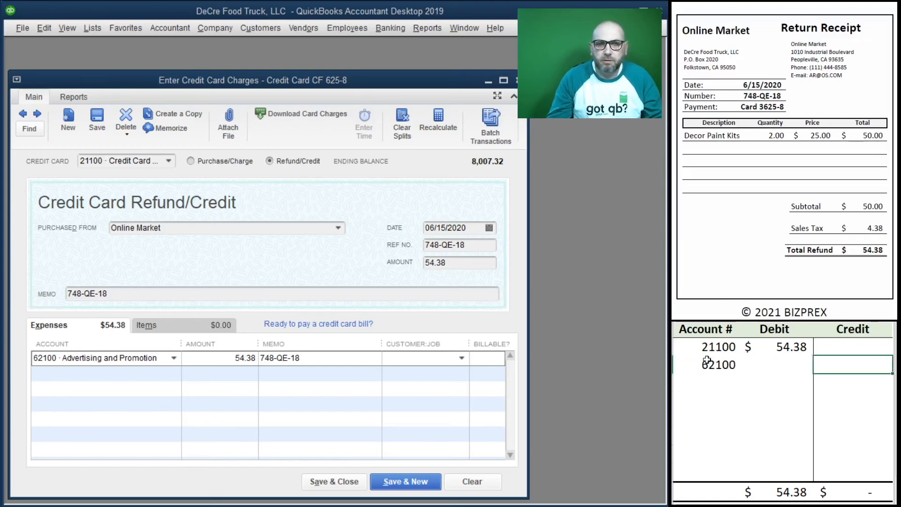
type("54.38")
key("Return")
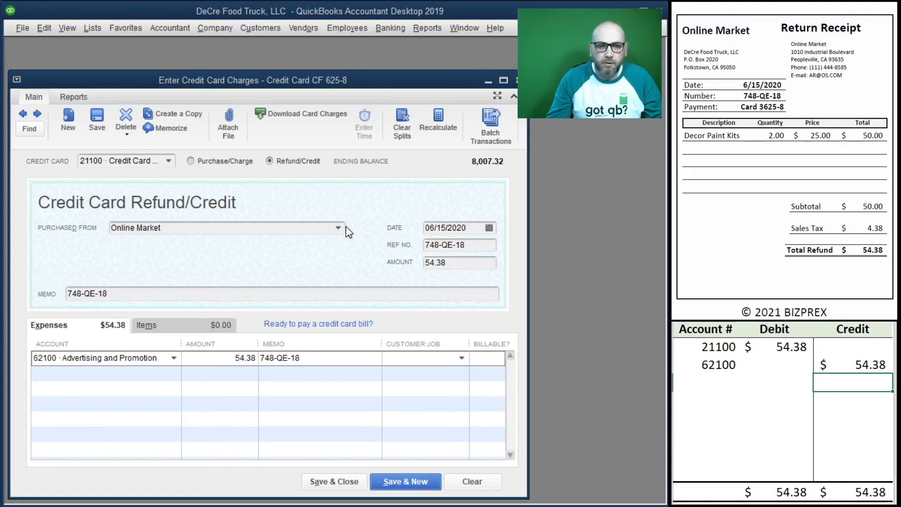
left_click(427, 484)
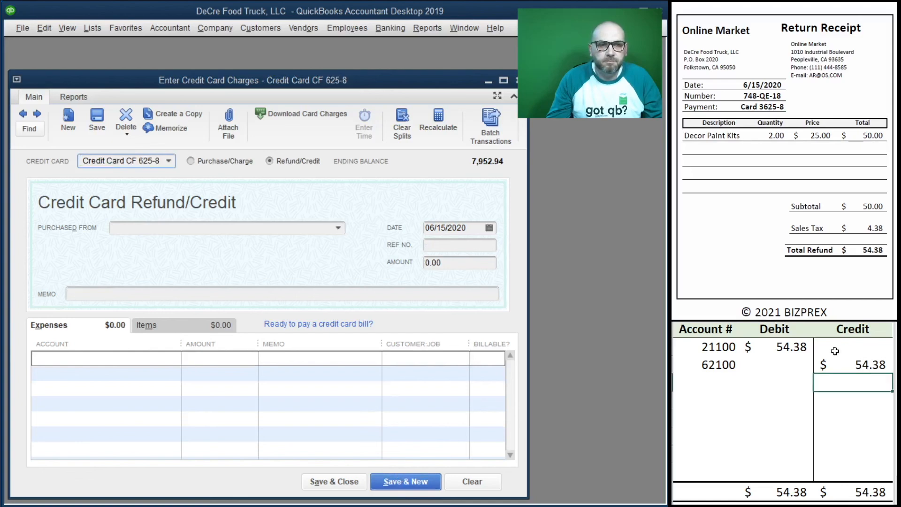
- Clear the 21100 and 62100 entries from the debit and credit worksheet, and bring up the CreditFirst transaction receipt
left_click(744, 364)
left_click_drag(745, 364, 732, 353)
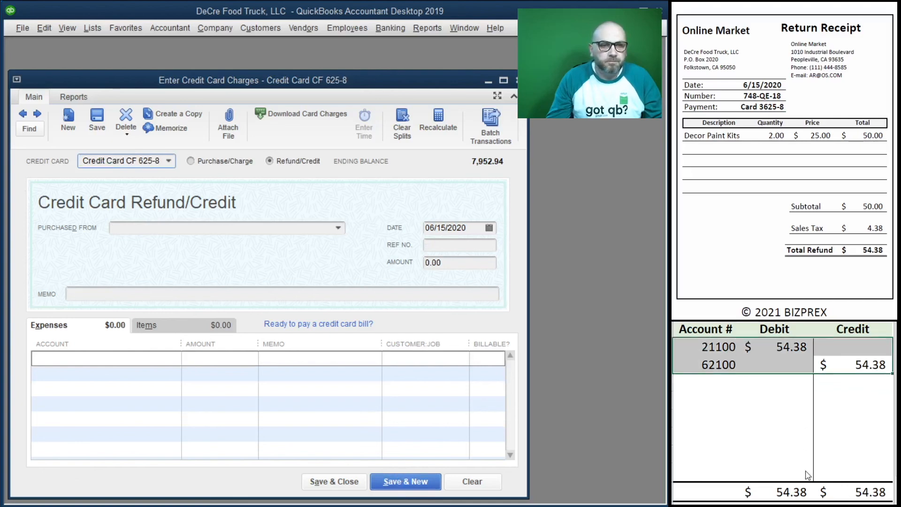
key("Delete")
scroll(747, 170, "down", 8)
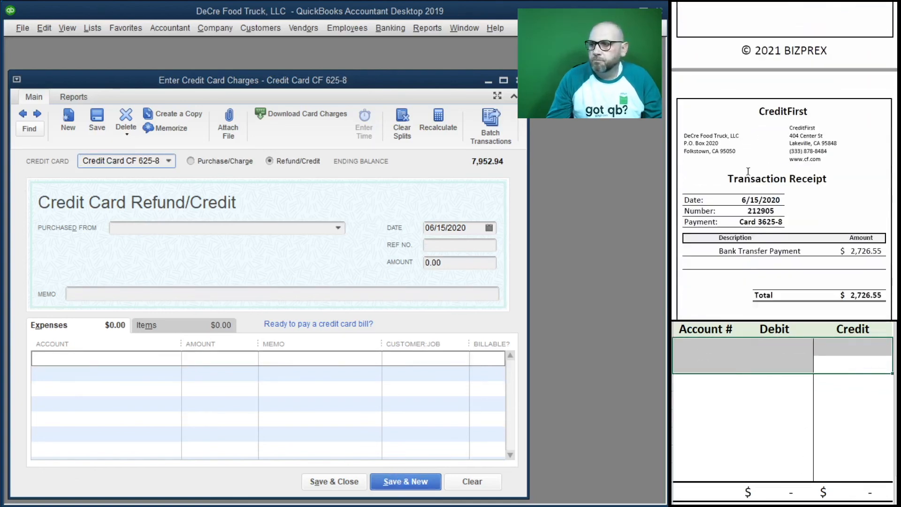
scroll(752, 173, "down", 2)
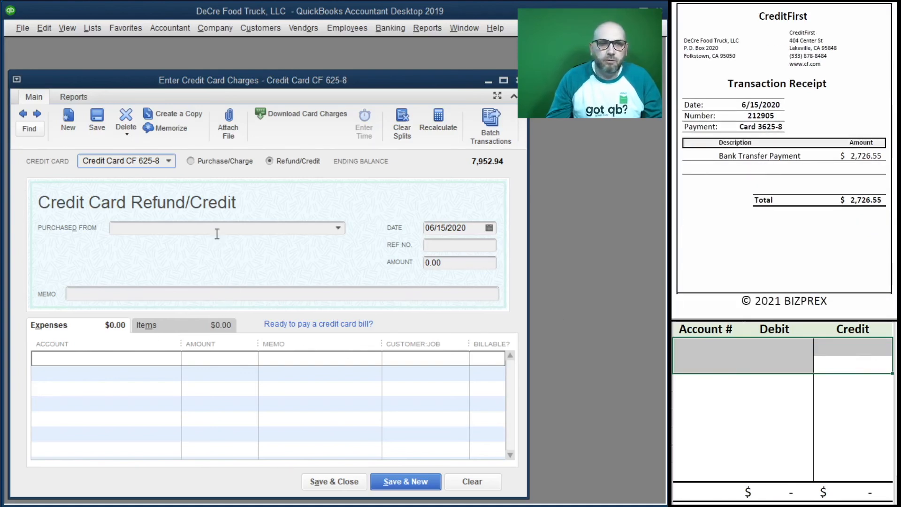
left_click(725, 360)
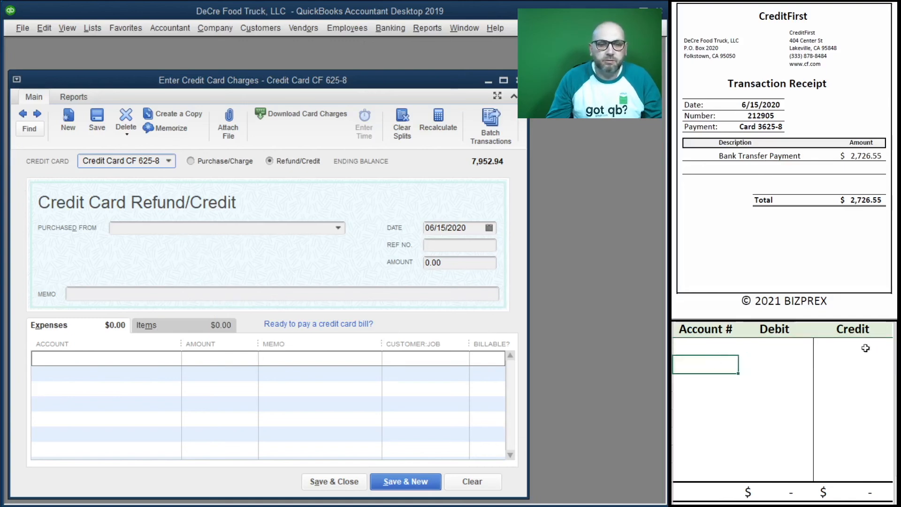
- Fill in the new credit card refund/credit for CreditFirst with reference number 212905 and amount 2,726.55
left_click(233, 229)
type("CreditFirst")
key("Tab")
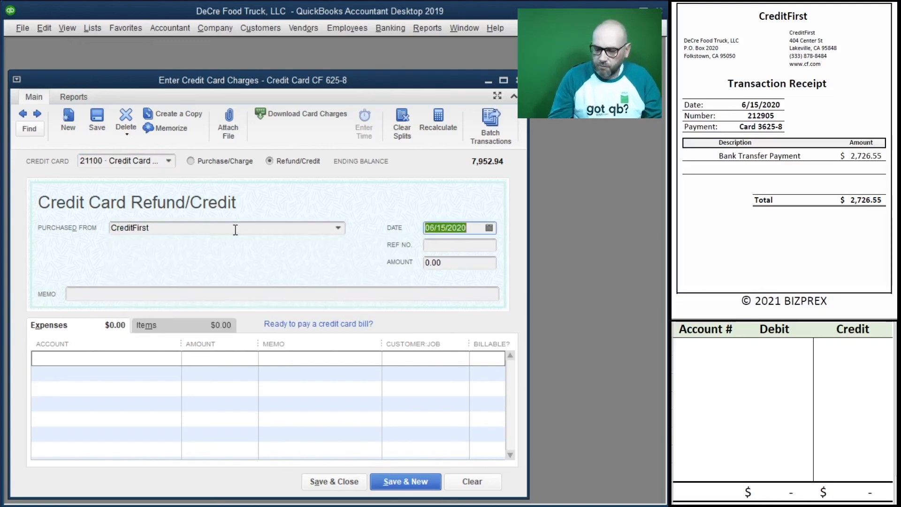
key("Tab")
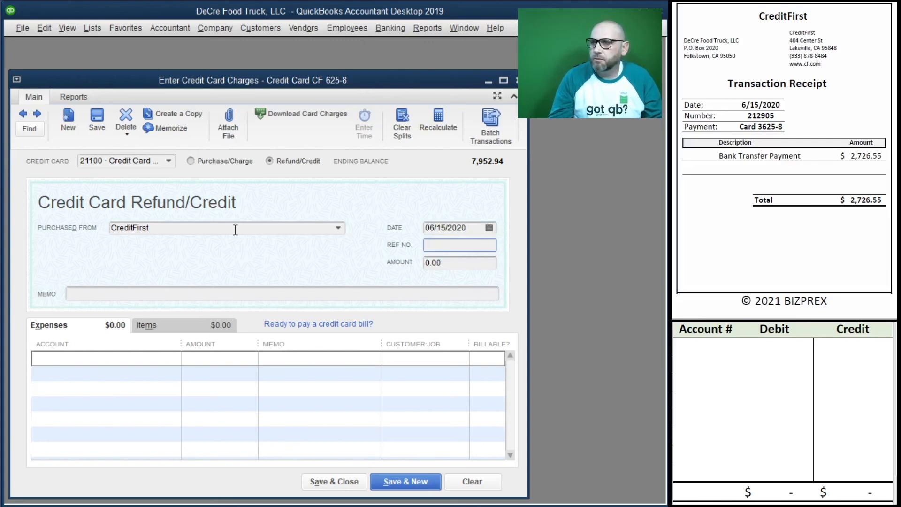
type("212")
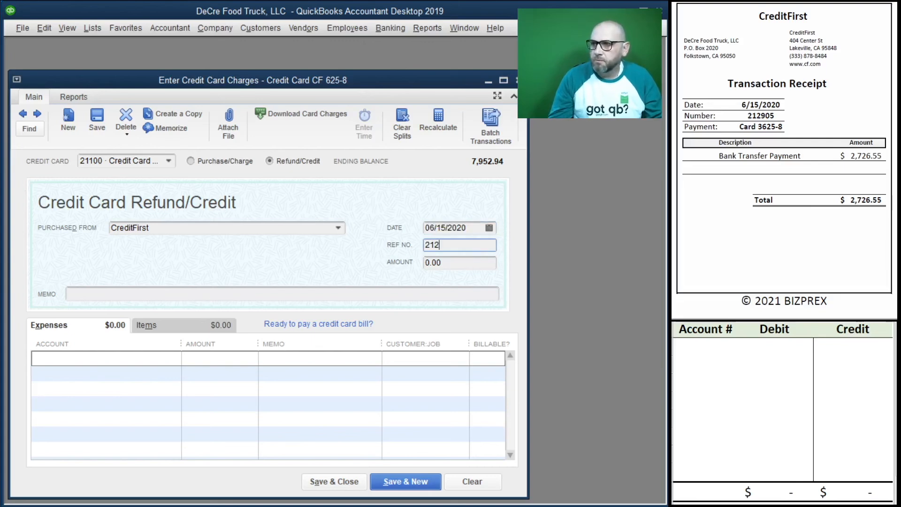
key("Tab")
type("2,726.55")
key("Tab")
- Copy the reference number 212905 into the CreditFirst transaction's memo and its first expense line's memo
left_click(453, 245)
double_click(453, 245)
key("ctrl+c")
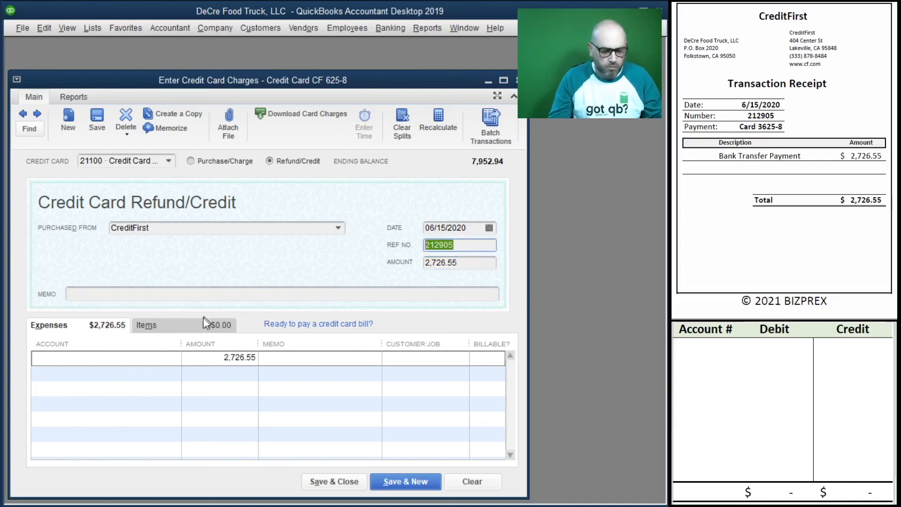
left_click(171, 292)
key("ctrl+v")
key("Tab")
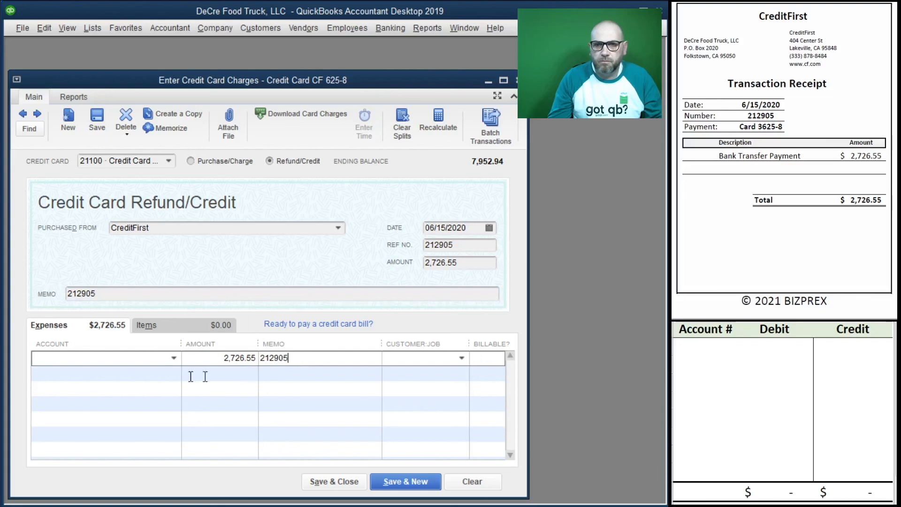
- Assign the CreditFirst transaction's 2,726.55 expense line to the 11100 BOL bank account
left_click(175, 359)
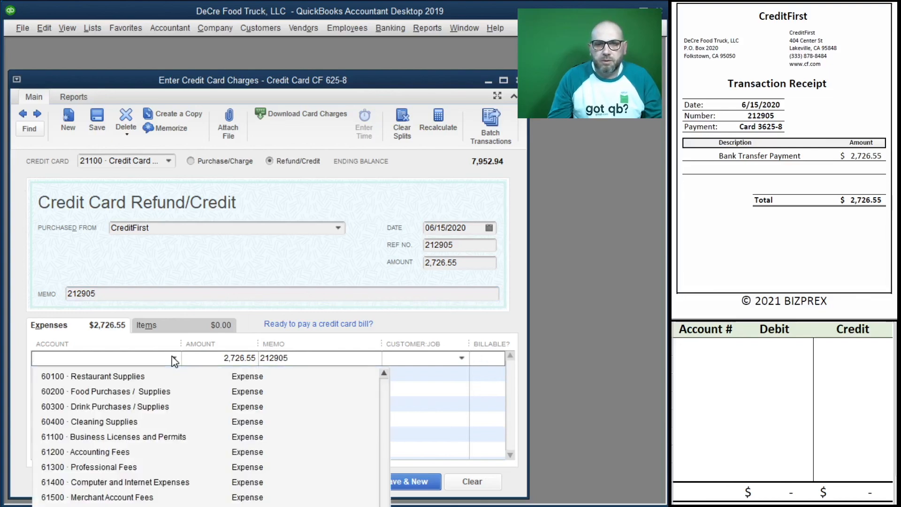
scroll(185, 404, "up", 10)
left_click(173, 424)
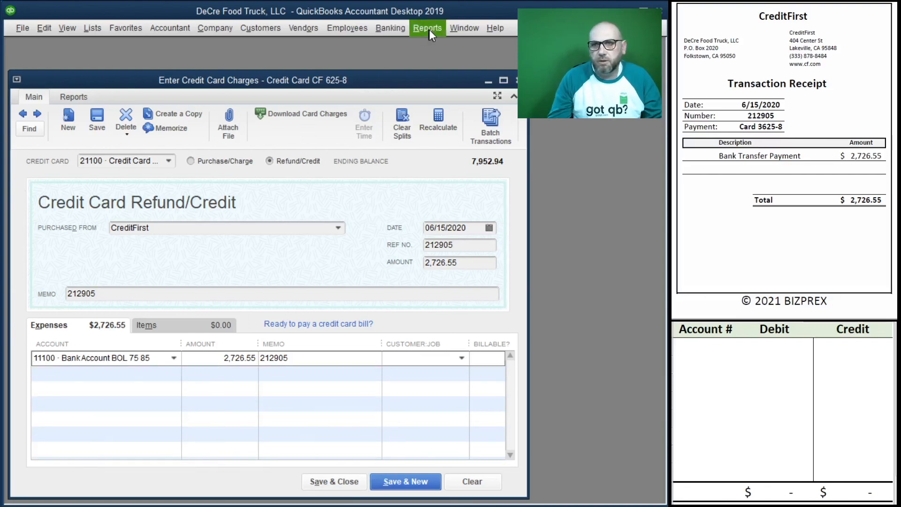
left_click(391, 28)
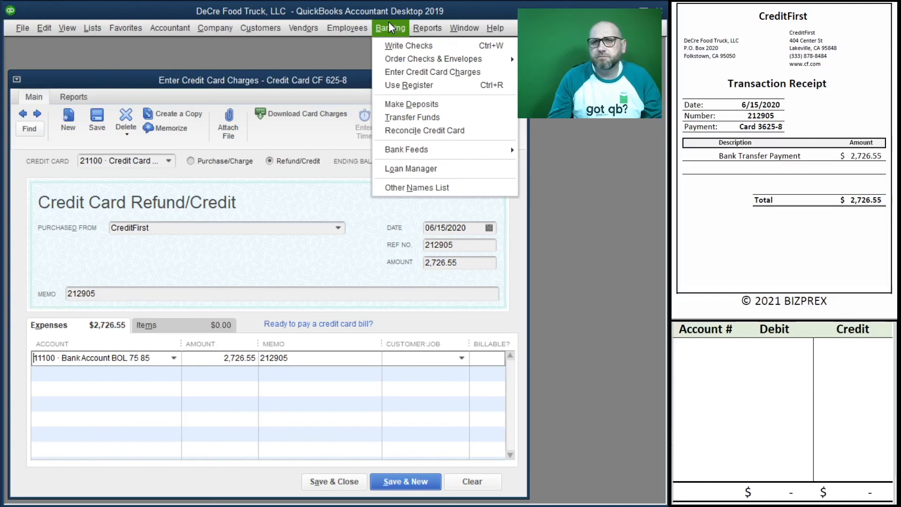
left_click(389, 23)
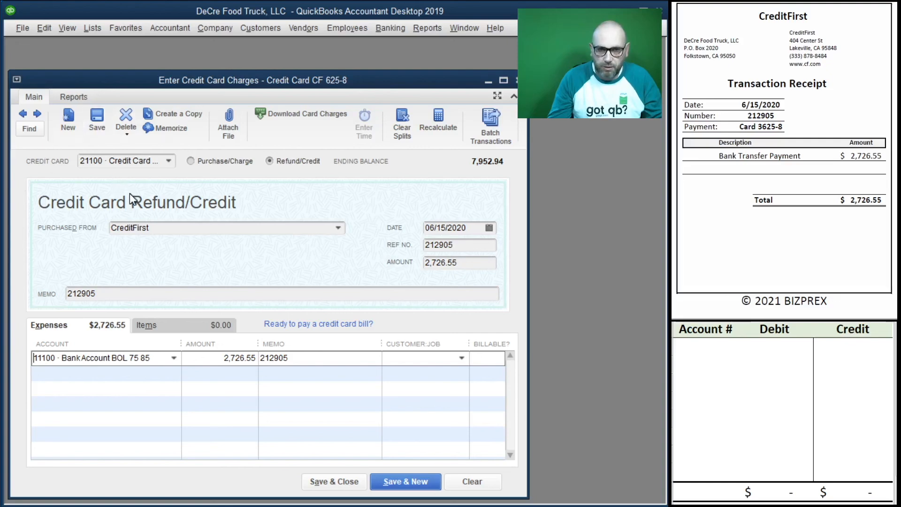
- Record a debit of 2,726.55 to account 21100 in the worksheet's first row
left_click(704, 346)
type("2")
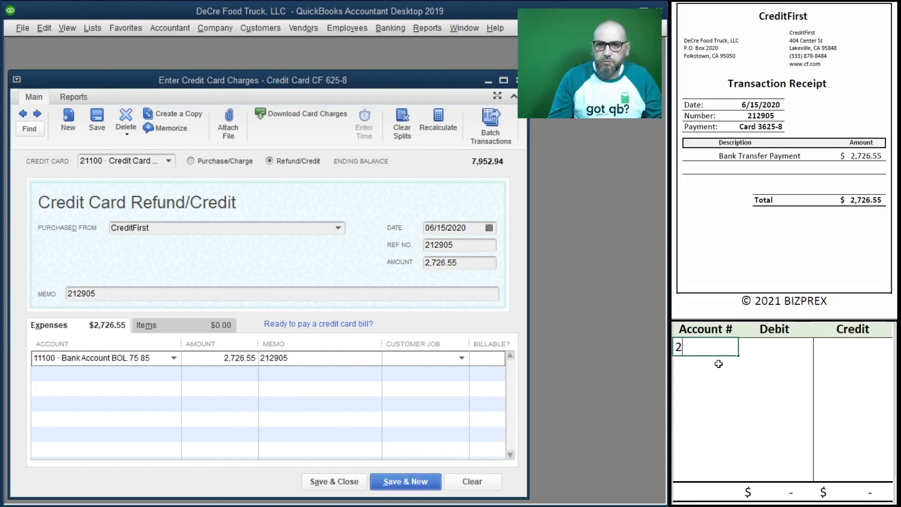
type("1100")
key("Tab")
type("2")
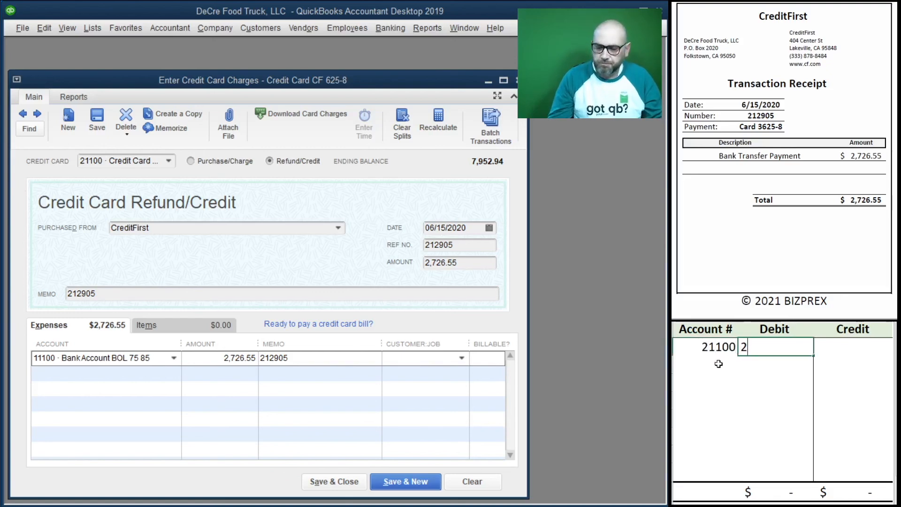
type(",726.55")
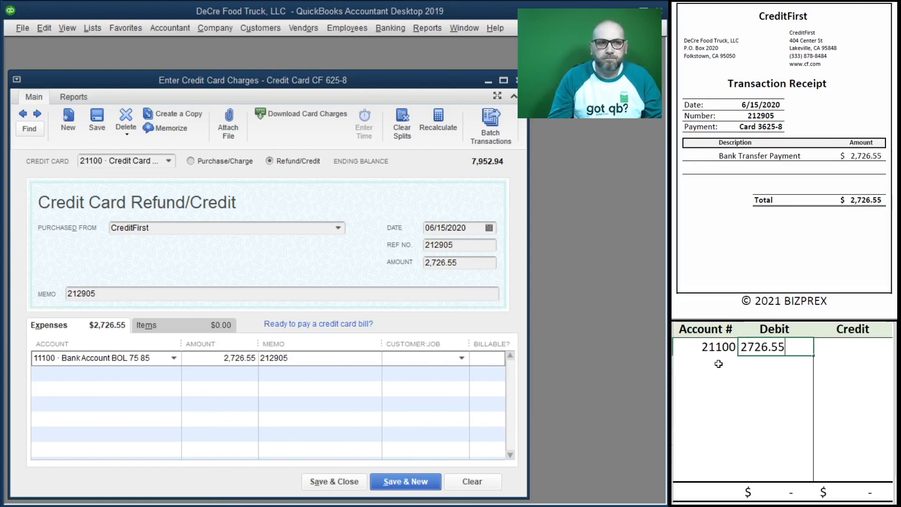
key("Return")
- Record a credit of 2,726.55 to account 11100 in the worksheet's second row, and save and close the CreditFirst transaction
type("111")
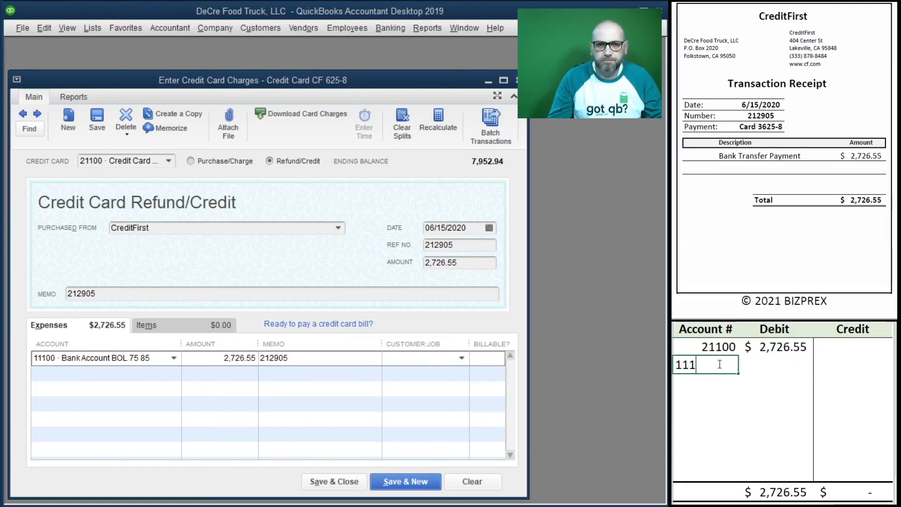
type("00")
key("Tab")
key("Tab")
type("27")
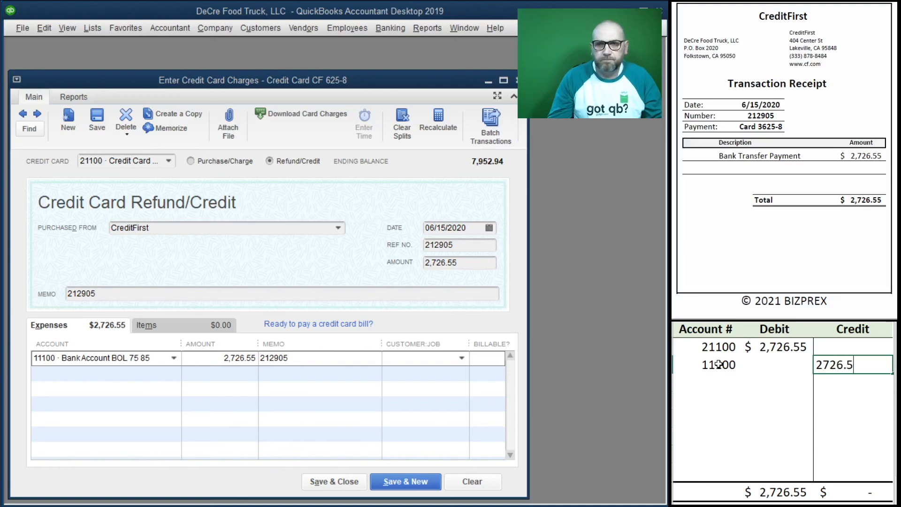
key("Return")
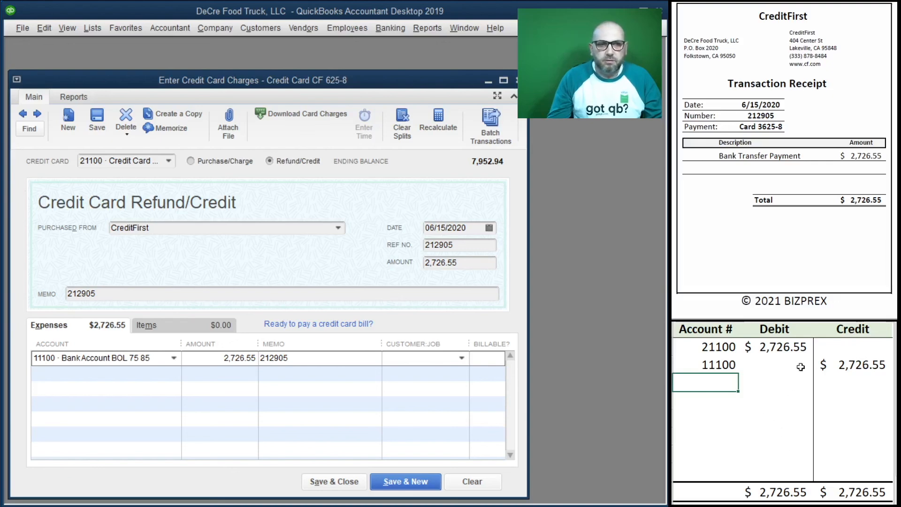
left_click(331, 482)
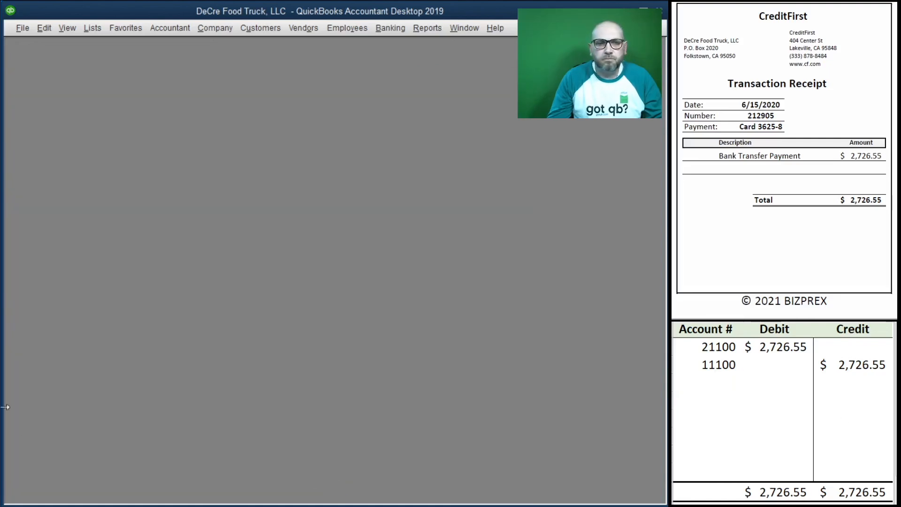
- Clear the 21100 and 11100 entries from the debit and credit worksheet
left_click(850, 381)
left_click_drag(795, 377, 718, 346)
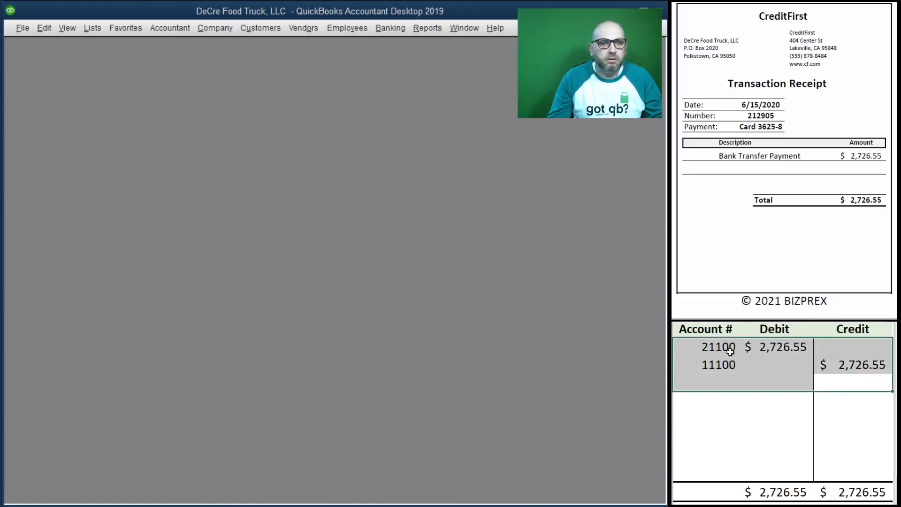
key("Delete")
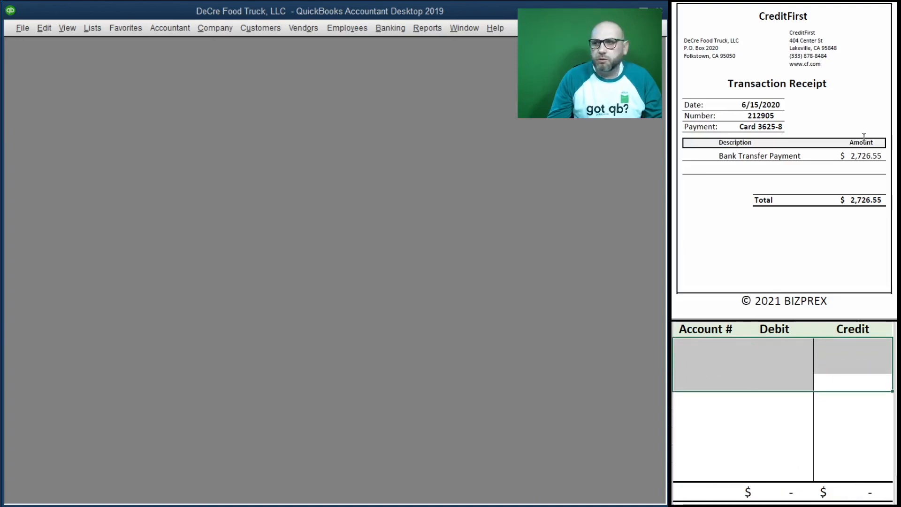
scroll(815, 164, "down", 3)
scroll(815, 164, "down", 3)
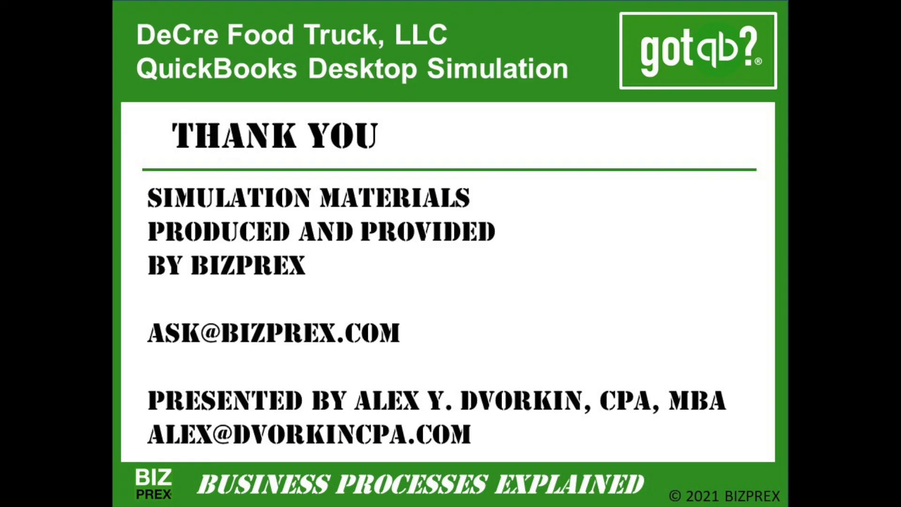